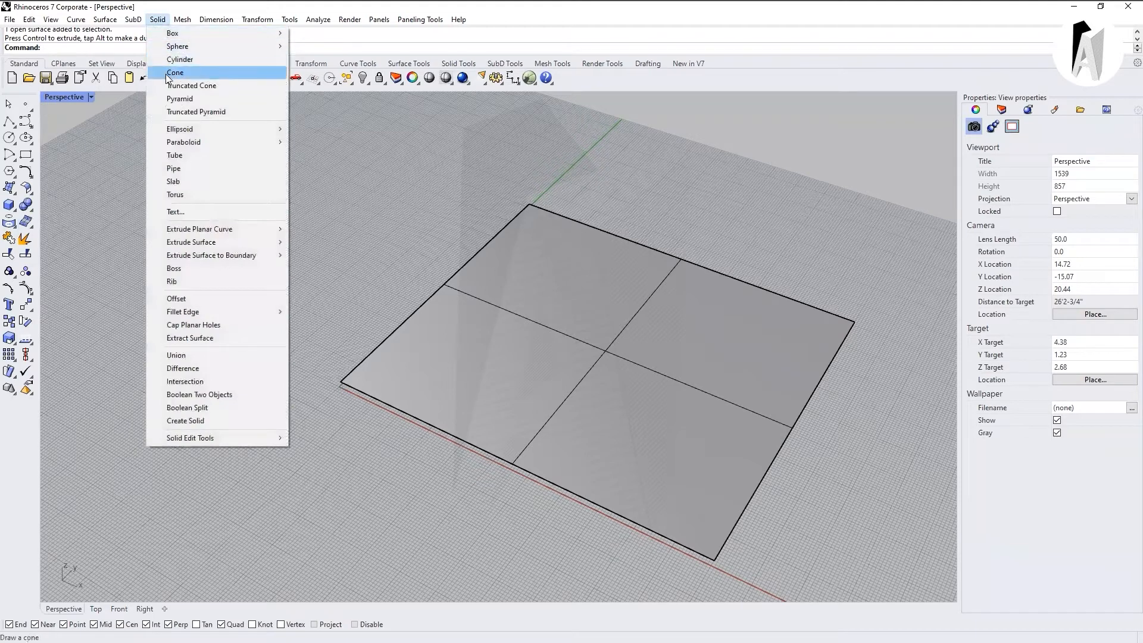
Delete the flat rectangular surface from the ground plane
{"action": "mouse_move", "coordinate": [176, 35]}
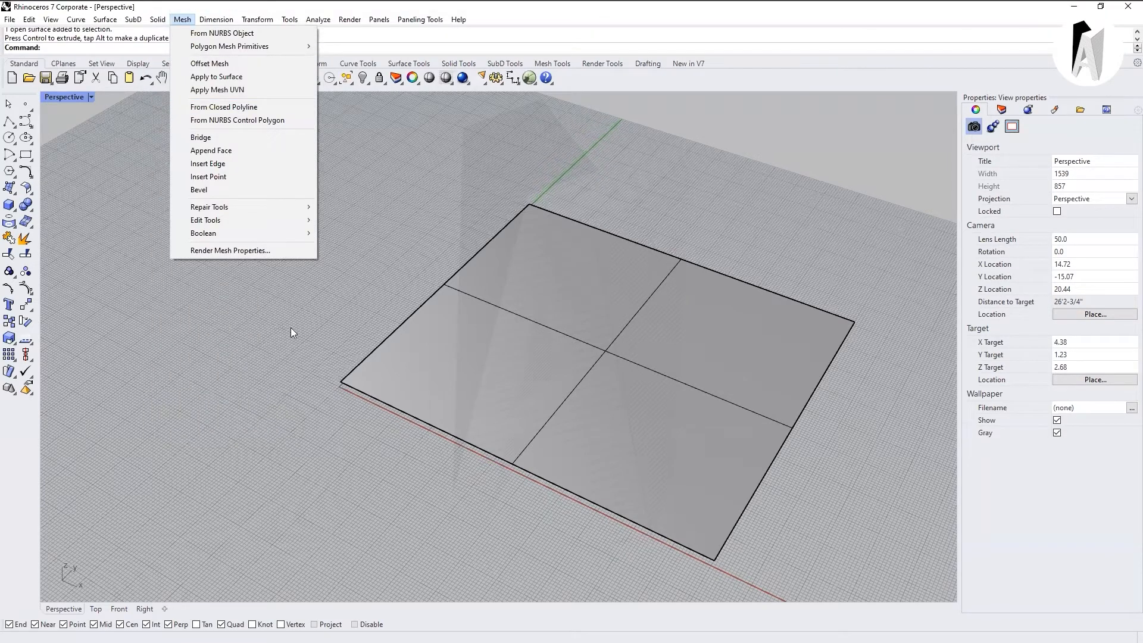
{"action": "left_click", "coordinate": [228, 332]}
{"action": "right_click_drag", "start_coordinate": [497, 357], "coordinate": [517, 361]}
{"action": "right_click_drag", "start_coordinate": [192, 256], "coordinate": [191, 262]}
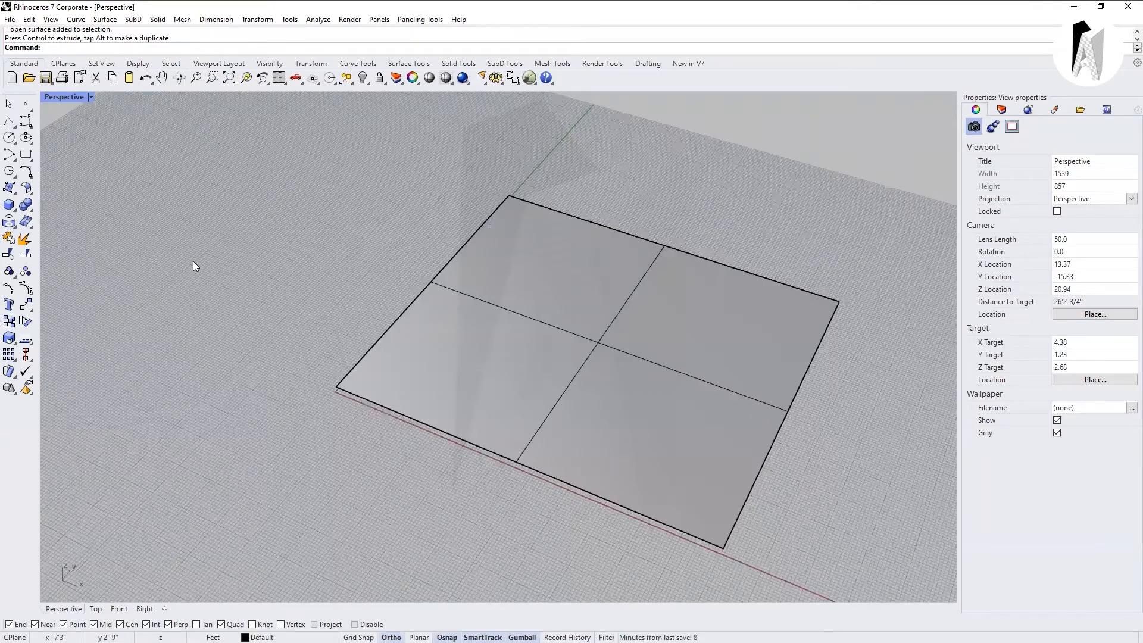
{"action": "scroll", "coordinate": [456, 310], "scroll_direction": "up", "scroll_amount": 2}
{"action": "left_click", "coordinate": [585, 342]}
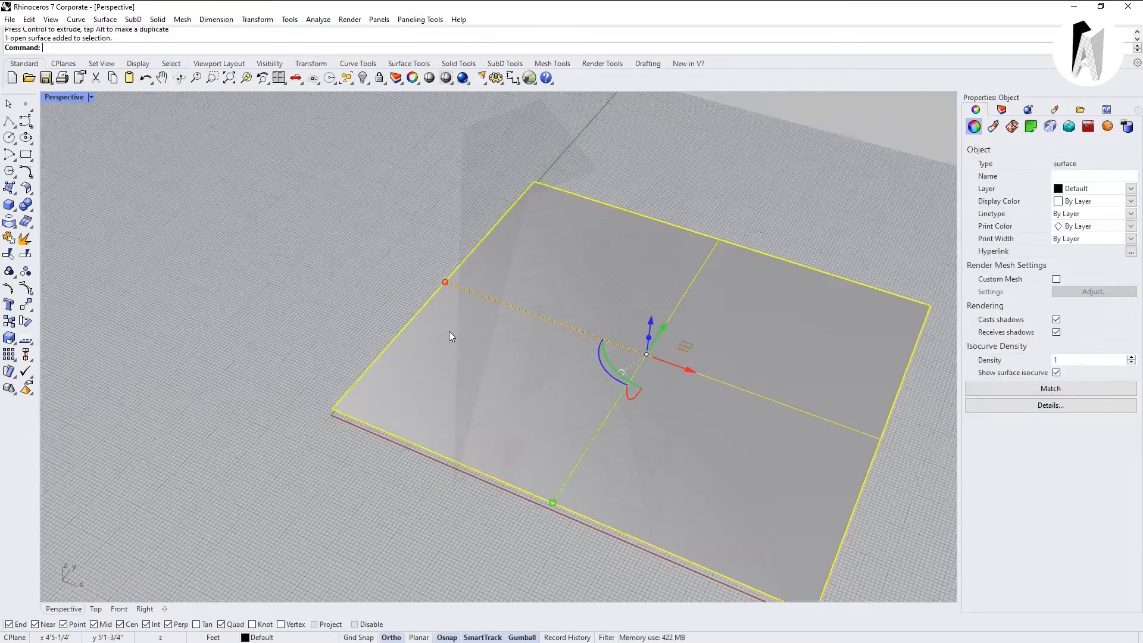
{"action": "key", "text": "Delete"}
{"action": "scroll", "coordinate": [503, 320], "scroll_direction": "down", "scroll_amount": 2}
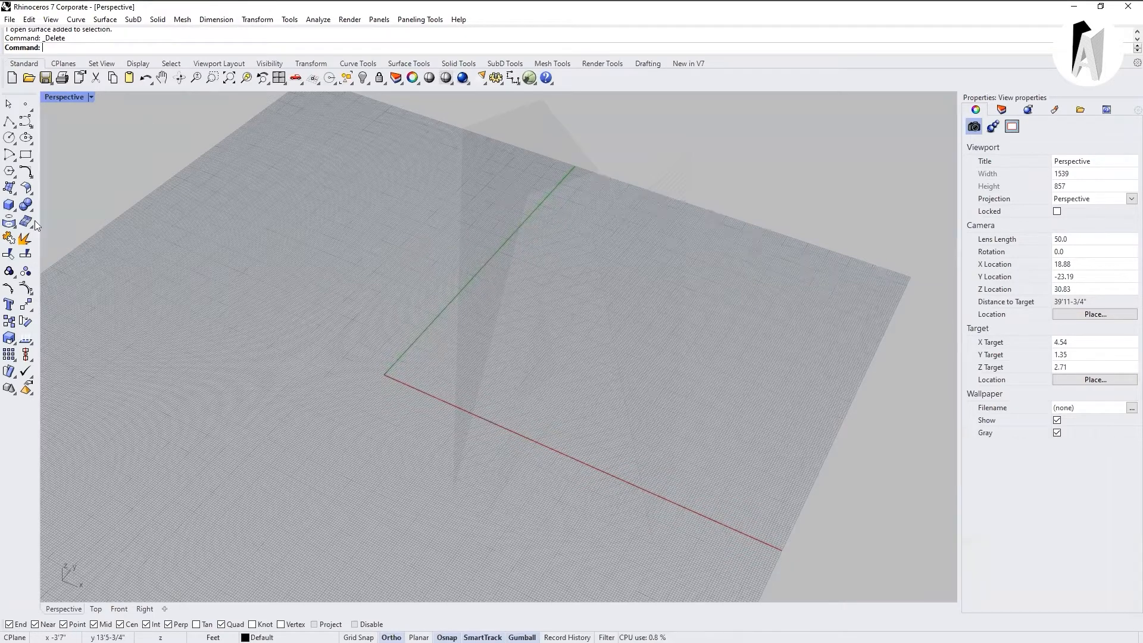
Draw a solid sphere centred on the origin with a radius of about 2'-6"
{"action": "left_click", "coordinate": [16, 212]}
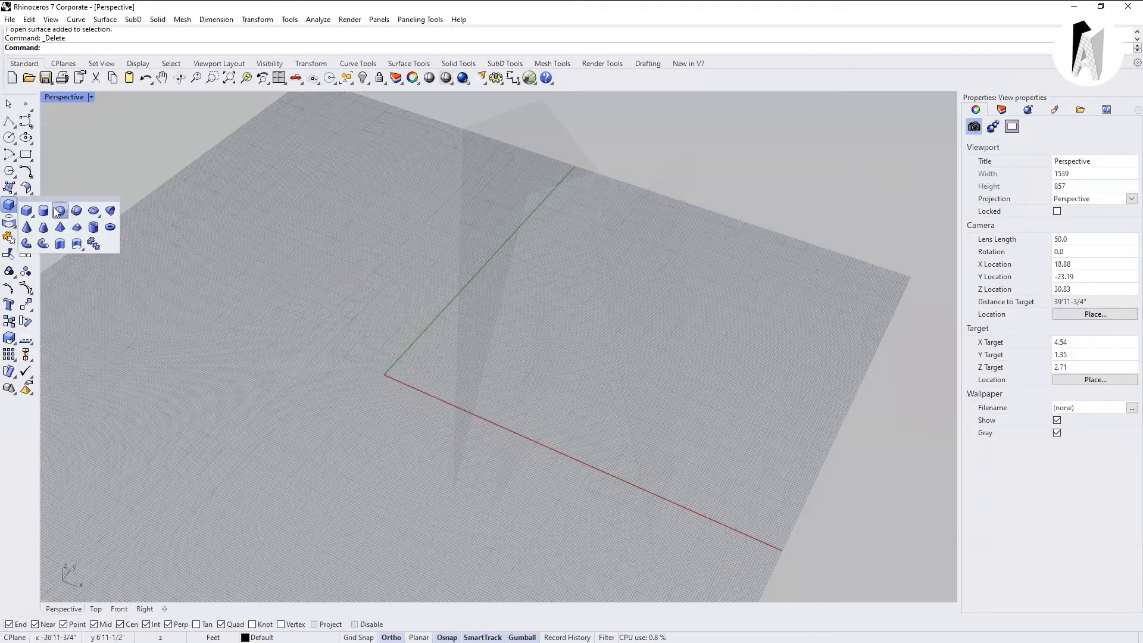
{"action": "left_click", "coordinate": [59, 212]}
{"action": "left_click", "coordinate": [391, 373]}
{"action": "left_click", "coordinate": [474, 392]}
{"action": "mouse_move", "coordinate": [474, 395]}
{"action": "right_mouse_down"}
{"action": "mouse_move", "coordinate": [505, 410]}
{"action": "mouse_move", "coordinate": [499, 376]}
{"action": "right_mouse_up"}
Draw a solid box on the ground plane, a short distance along the red axis from the sphere
{"action": "left_click", "coordinate": [9, 204]}
{"action": "left_click", "coordinate": [486, 451]}
{"action": "left_click", "coordinate": [573, 544]}
{"action": "left_click", "coordinate": [595, 454]}
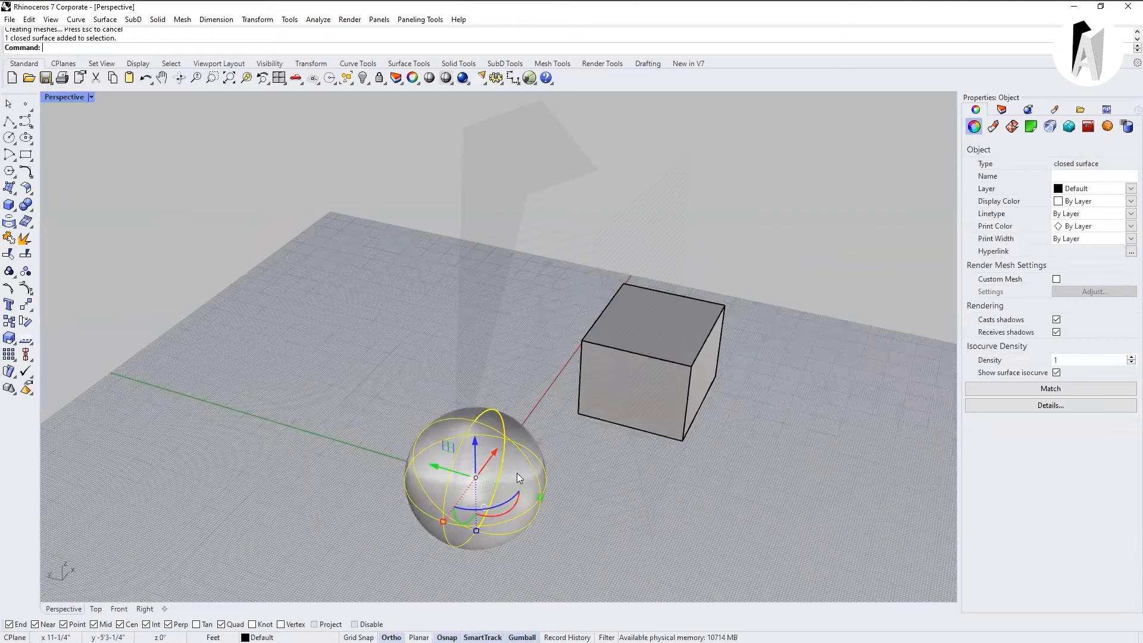
{"action": "key", "text": "Escape"}
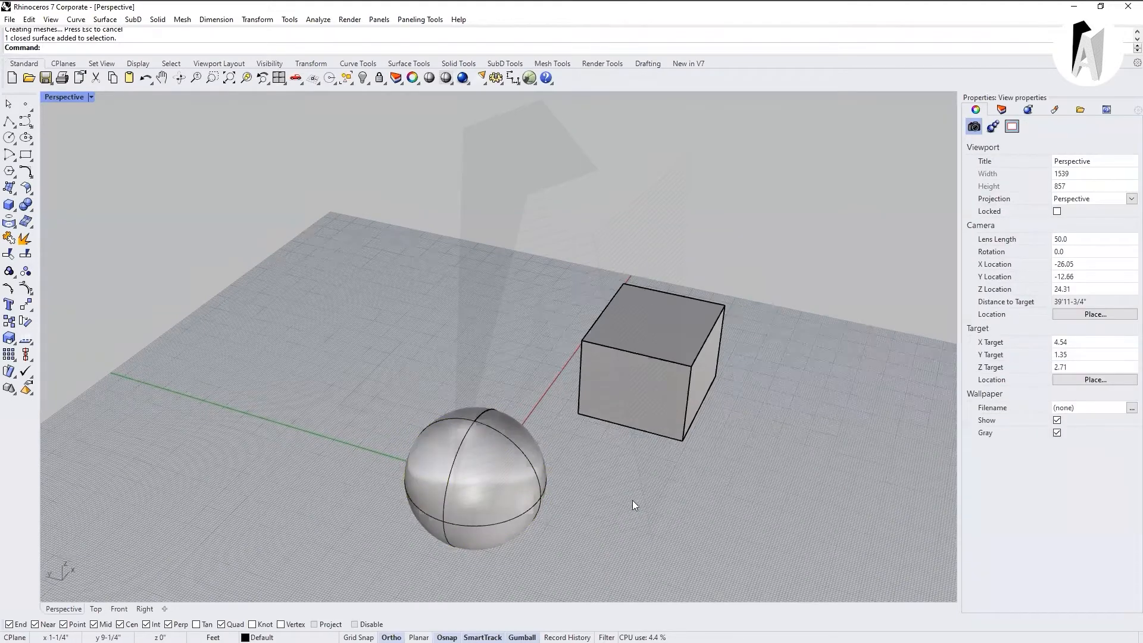
{"action": "left_click", "coordinate": [667, 387]}
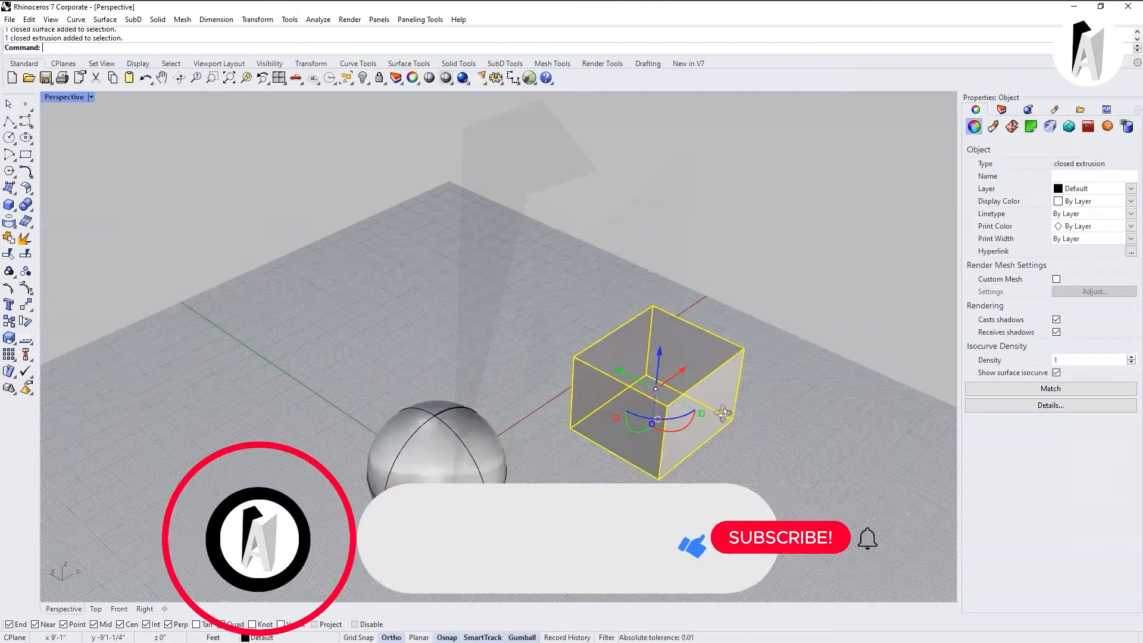
{"action": "key", "text": "Escape"}
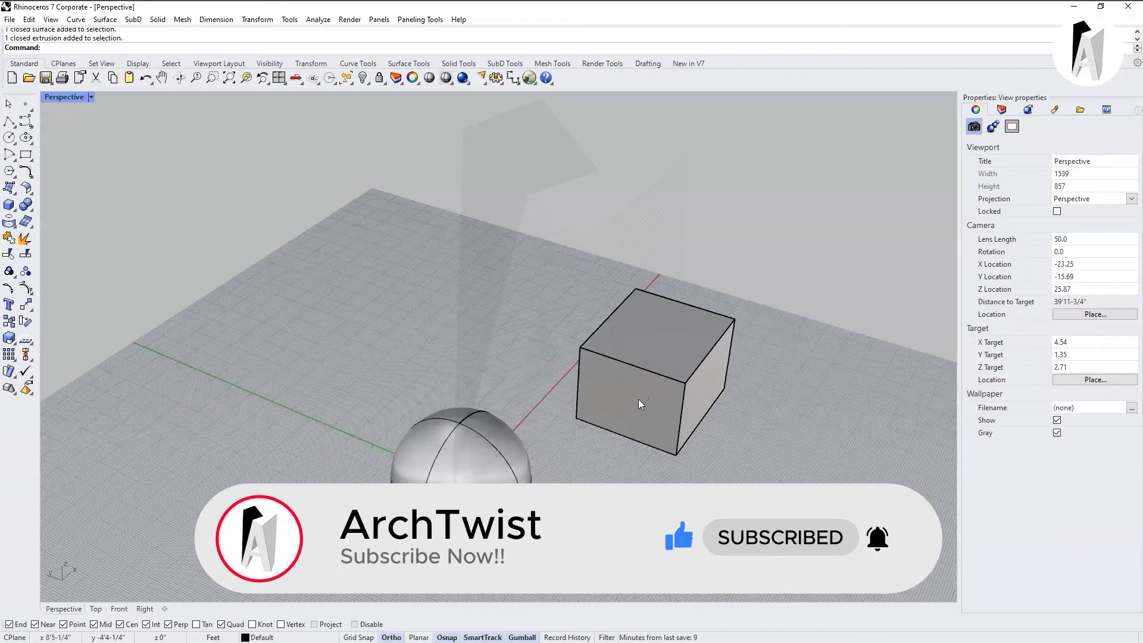
{"action": "right_click_drag", "start_coordinate": [570, 363], "coordinate": [526, 427]}
Try to explode the sphere into separate surfaces
{"action": "left_click", "coordinate": [438, 458]}
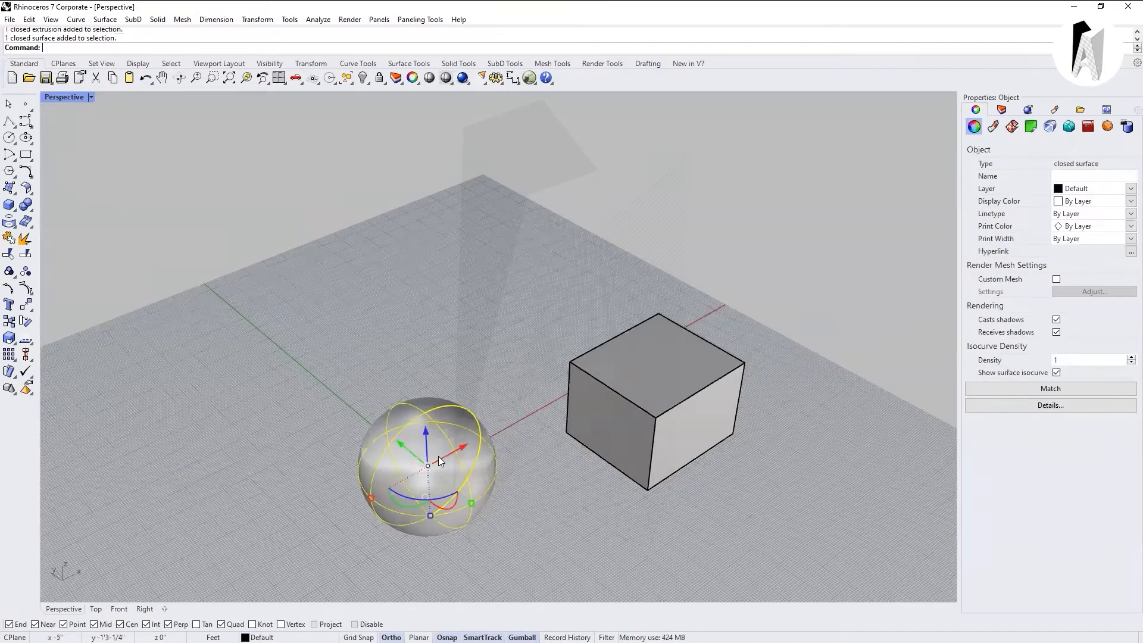
{"action": "right_click", "coordinate": [439, 458]}
{"action": "left_click", "coordinate": [462, 346]}
{"action": "left_click", "coordinate": [414, 441]}
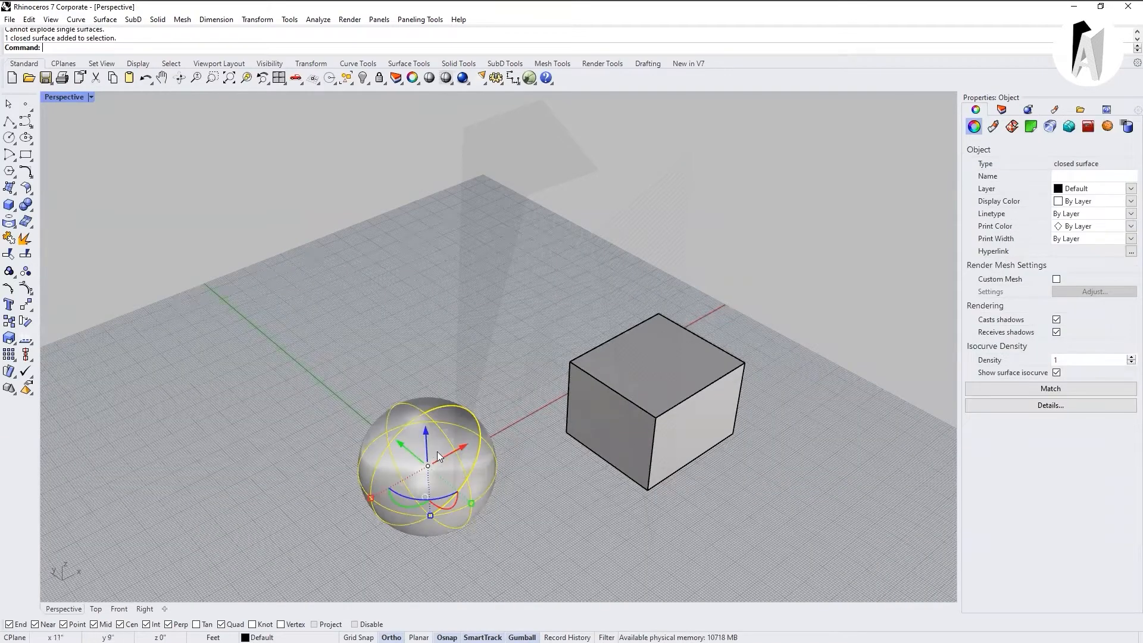
{"action": "key", "text": "Escape"}
{"action": "left_click", "coordinate": [419, 447]}
{"action": "right_click_drag", "start_coordinate": [419, 447], "coordinate": [458, 417]}
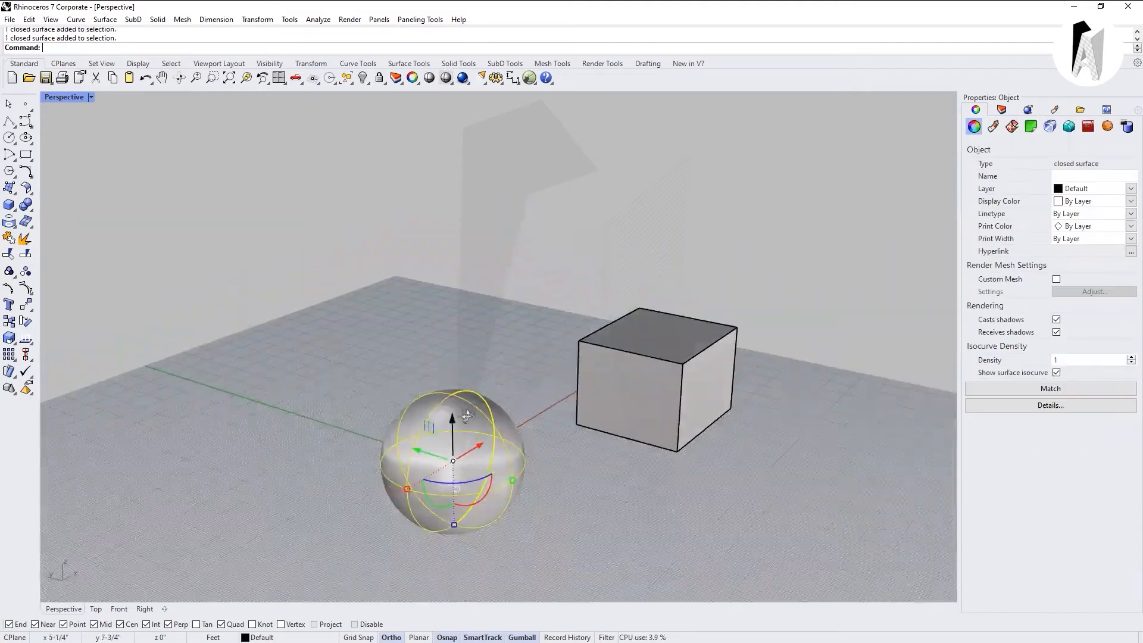
{"action": "right_click_drag", "start_coordinate": [561, 504], "coordinate": [661, 411]}
Explode the box into its separate face surfaces and clear the selection
{"action": "left_click", "coordinate": [671, 386]}
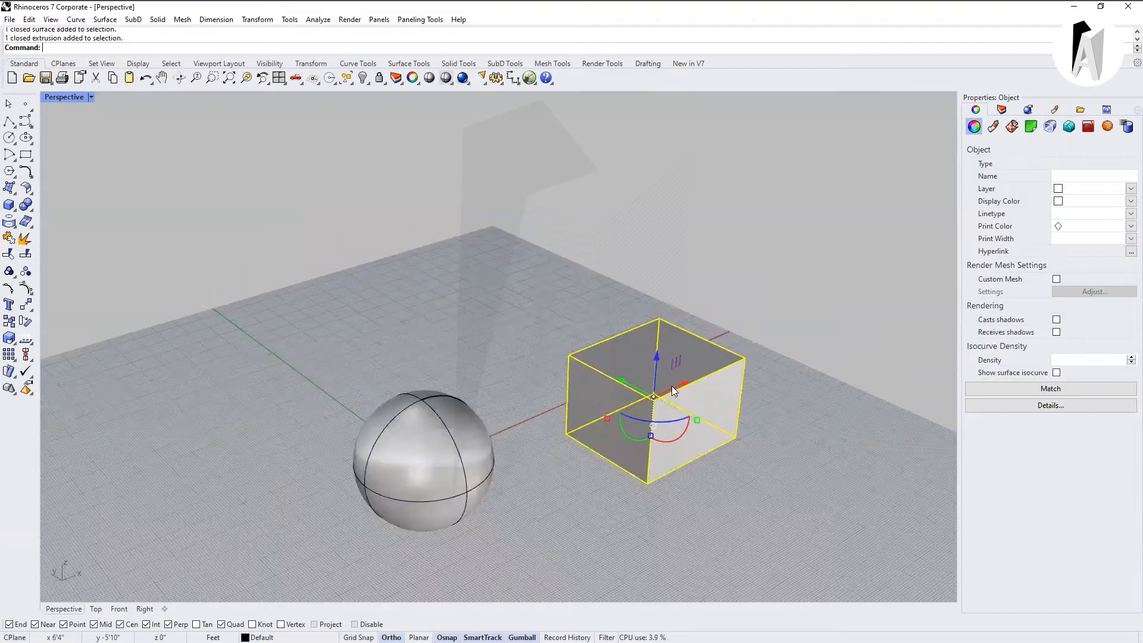
{"action": "type", "text": "ex"}
{"action": "key", "text": "Return"}
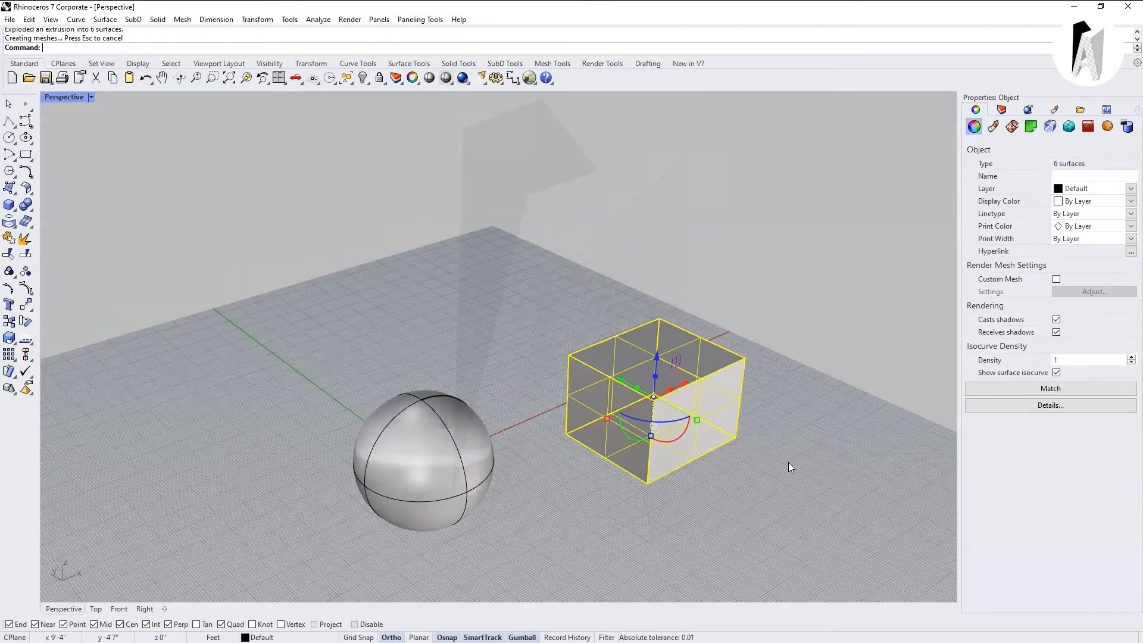
{"action": "left_click", "coordinate": [406, 330]}
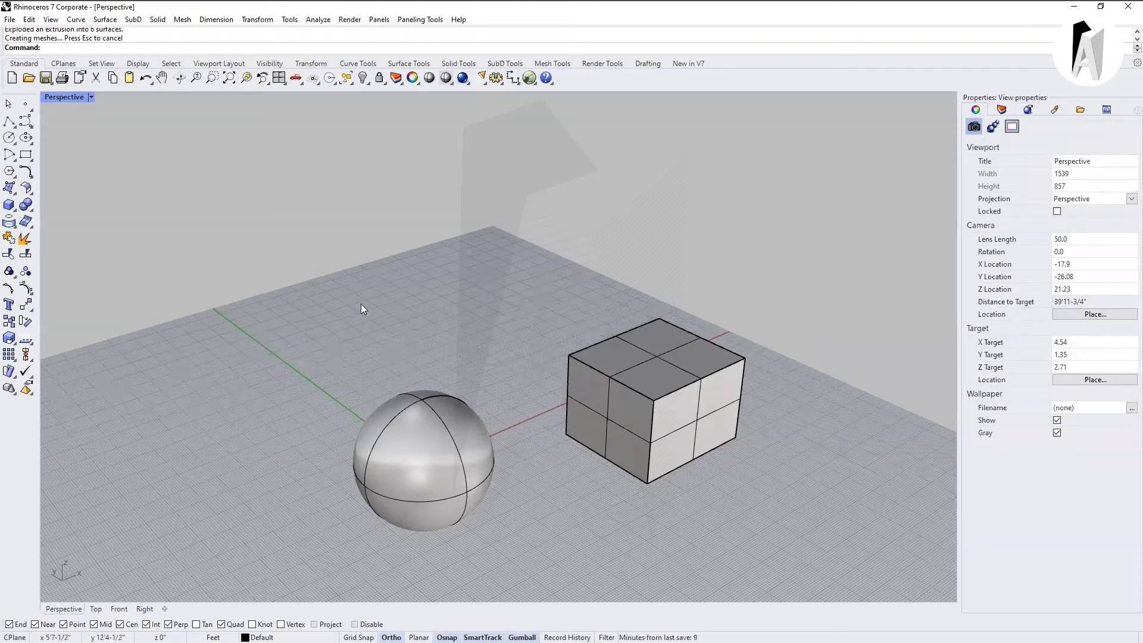
Move one side face of the exploded box away from the other faces
{"action": "left_click", "coordinate": [642, 380]}
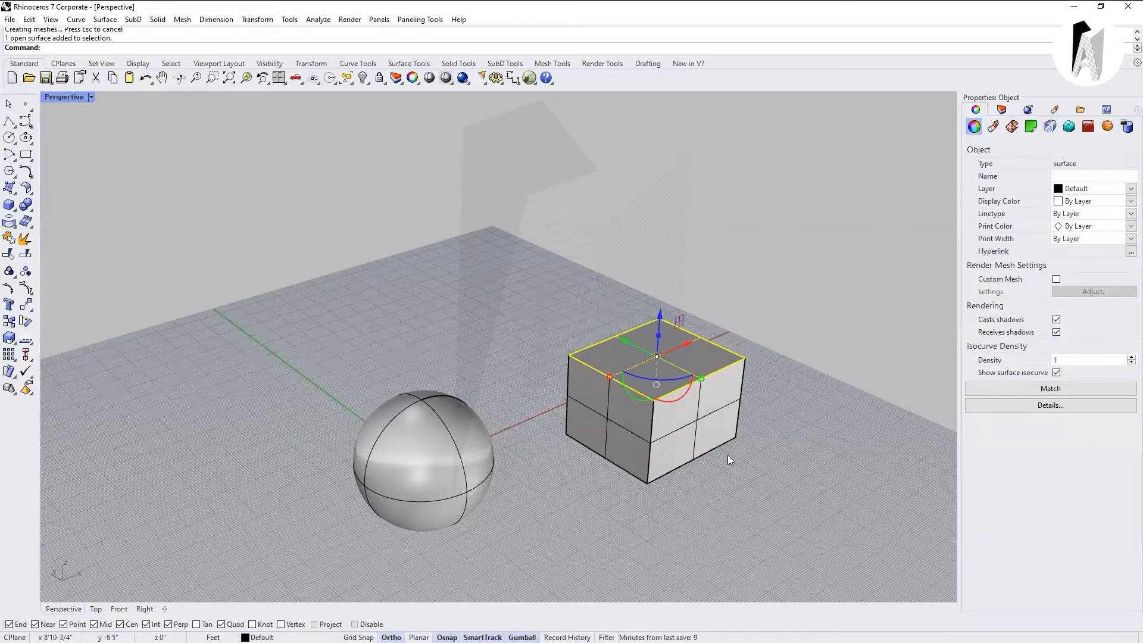
{"action": "left_click", "coordinate": [692, 470]}
{"action": "right_click_drag", "start_coordinate": [692, 469], "coordinate": [725, 417]}
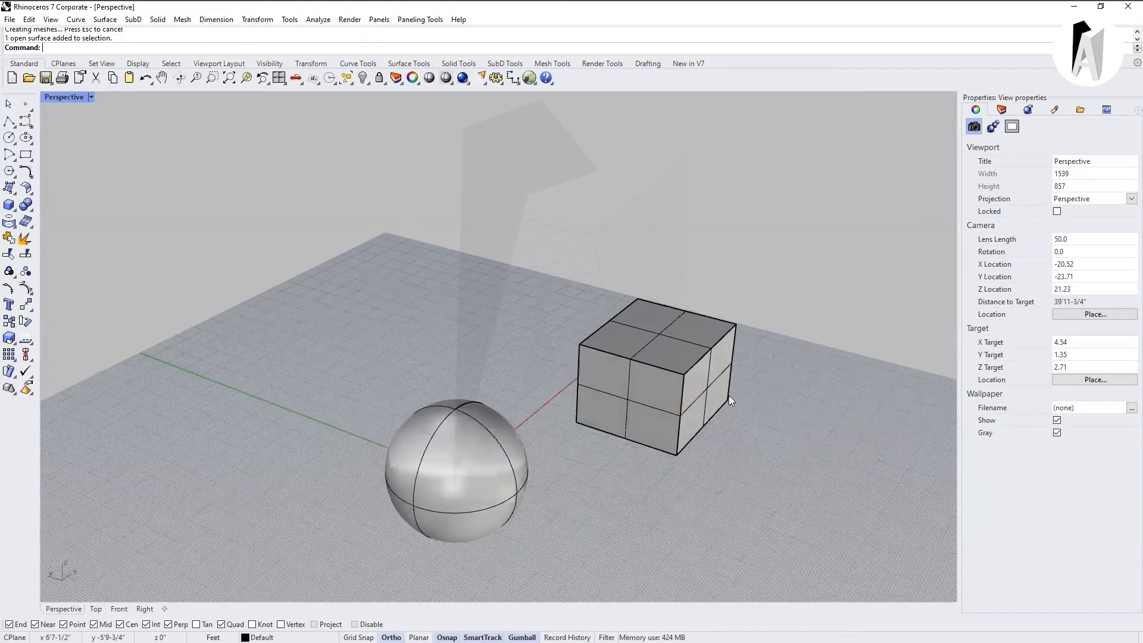
{"action": "left_click", "coordinate": [679, 396]}
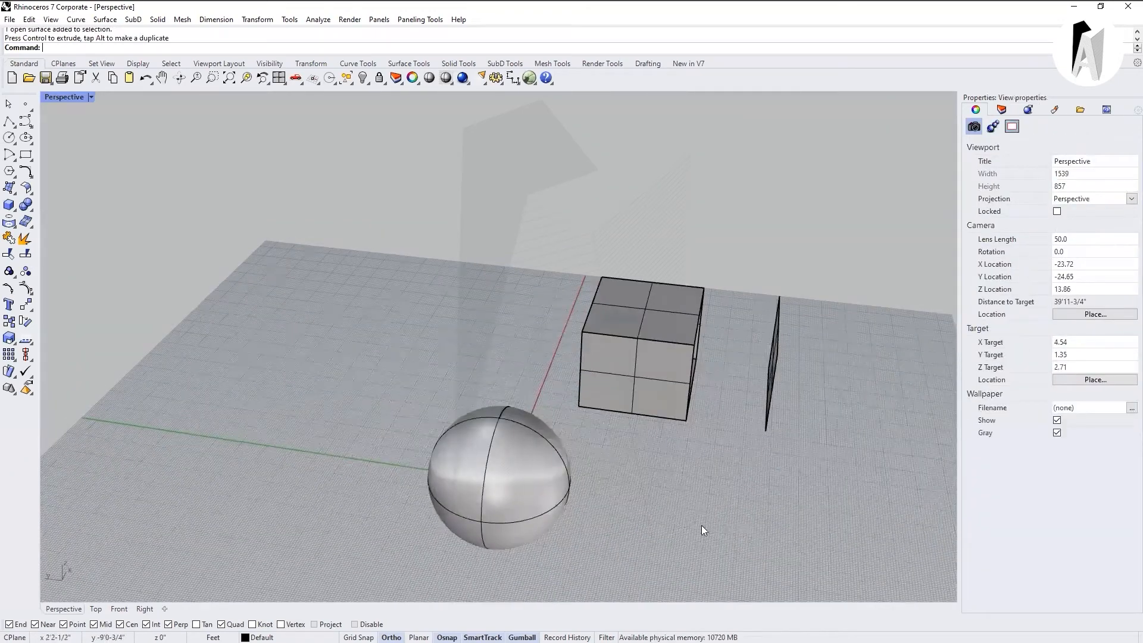
Delete all surfaces of the exploded box and the sphere
{"action": "left_click", "coordinate": [788, 430]}
{"action": "key", "text": "Delete"}
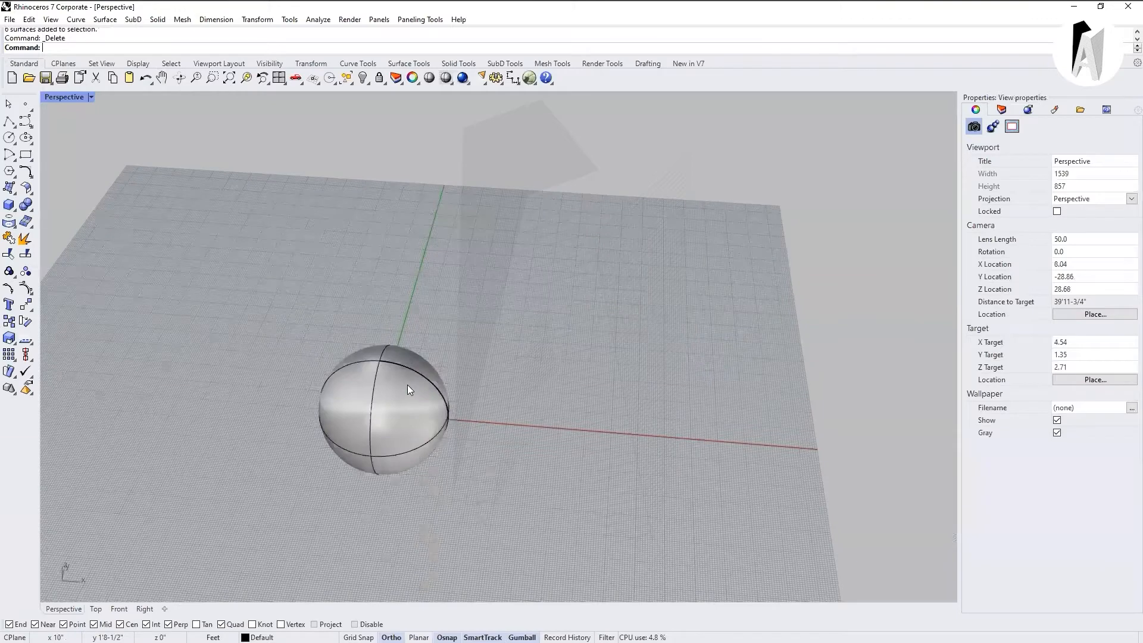
{"action": "left_click", "coordinate": [408, 385]}
{"action": "key", "text": "Delete"}
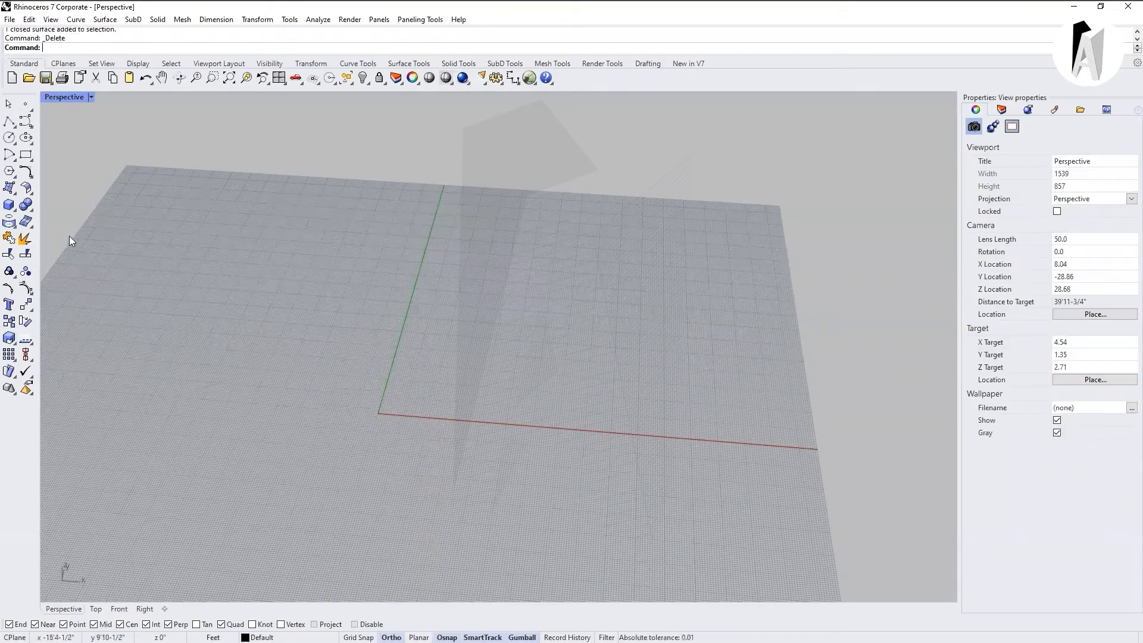
Draw a solid sphere centred on the origin with a radius of 1 foot
{"action": "left_click", "coordinate": [11, 208]}
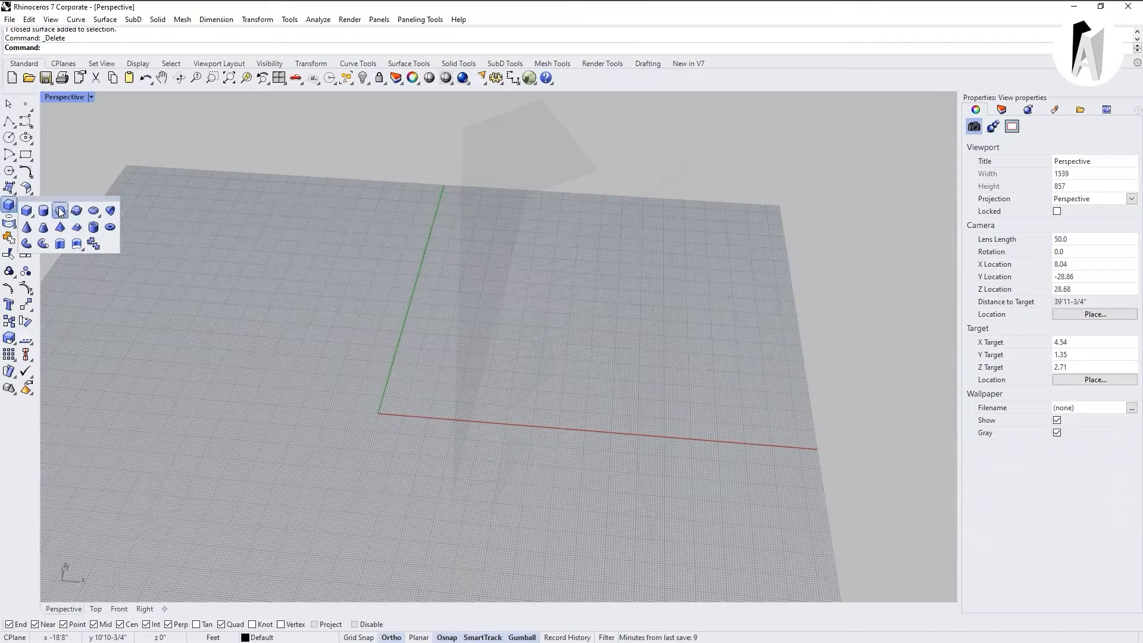
{"action": "left_click", "coordinate": [110, 233]}
{"action": "left_click", "coordinate": [380, 414]}
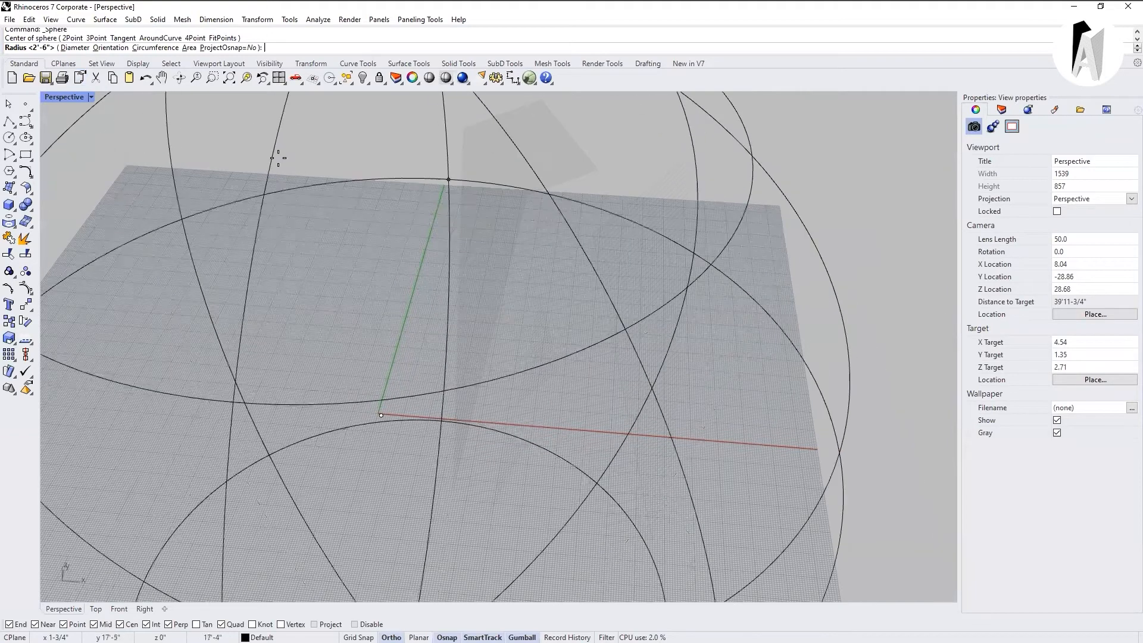
{"action": "type", "text": "1"}
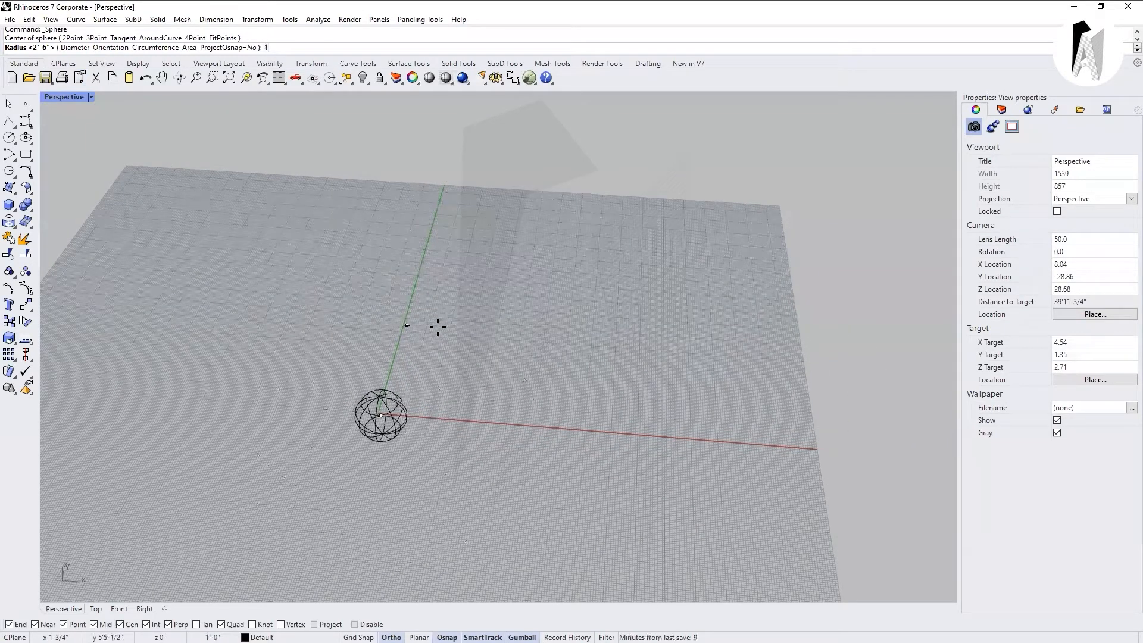
{"action": "type", "text": "0"}
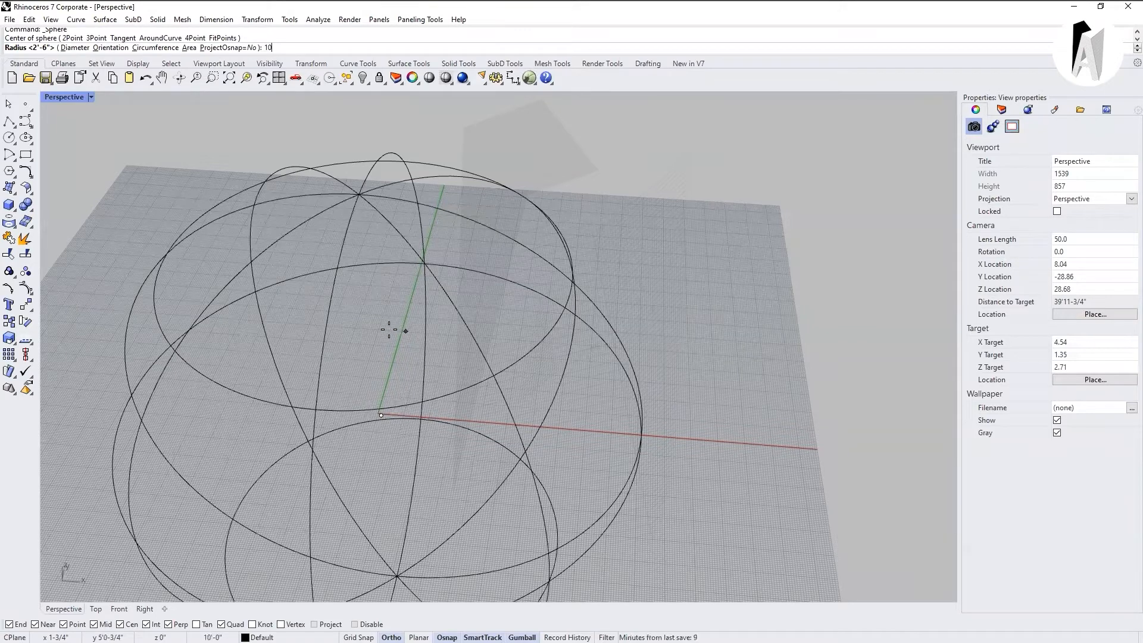
{"action": "key", "text": "BackSpace"}
{"action": "key", "text": "Return"}
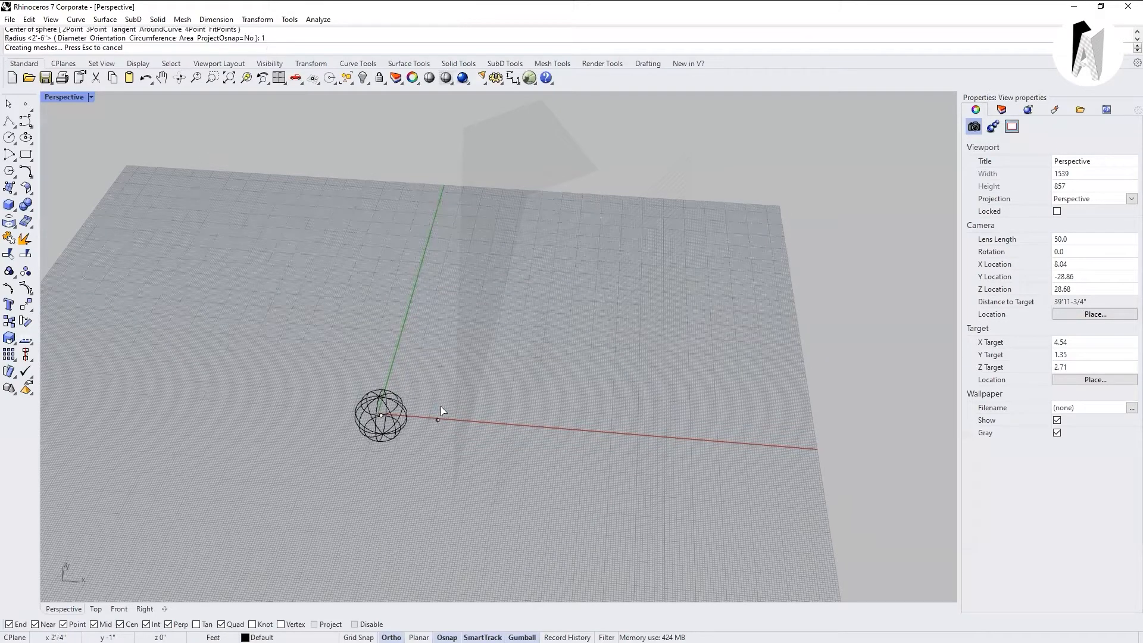
{"action": "scroll", "coordinate": [374, 415], "scroll_direction": "up", "scroll_amount": 1}
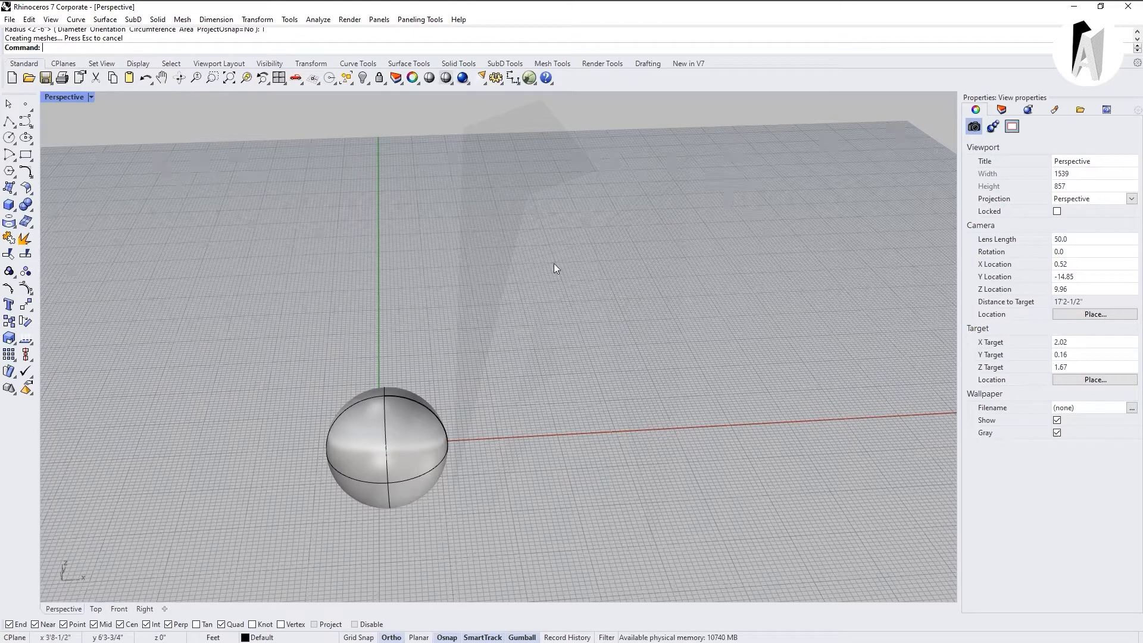
Draw a solid box on the ground plane beside the sphere, with its base across the red axis
{"action": "left_click", "coordinate": [7, 205]}
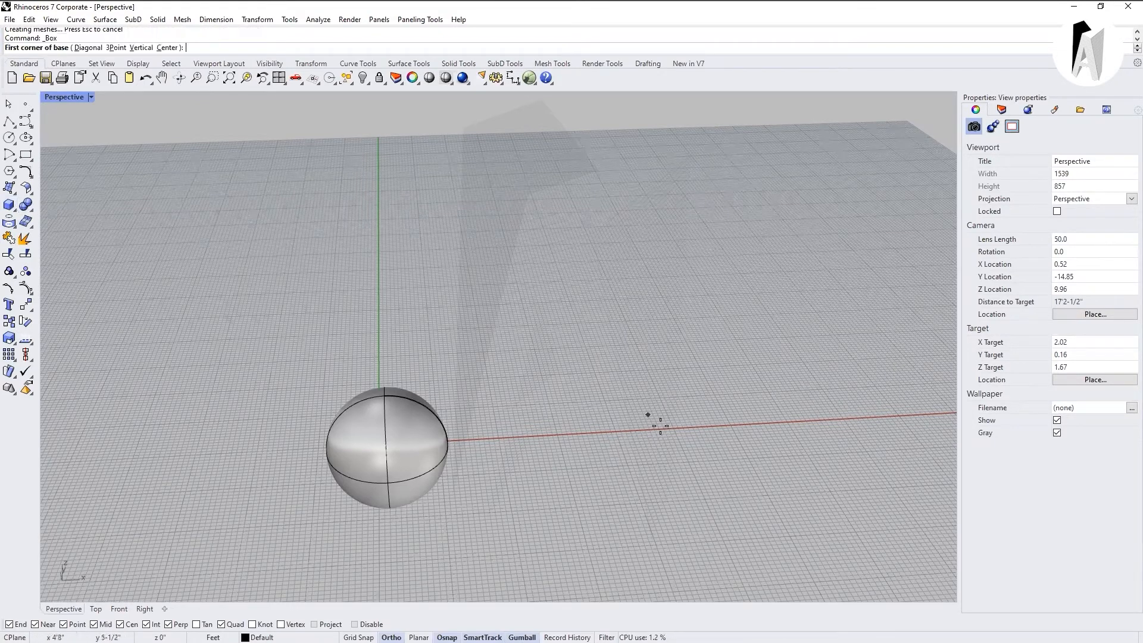
{"action": "left_click", "coordinate": [630, 441]}
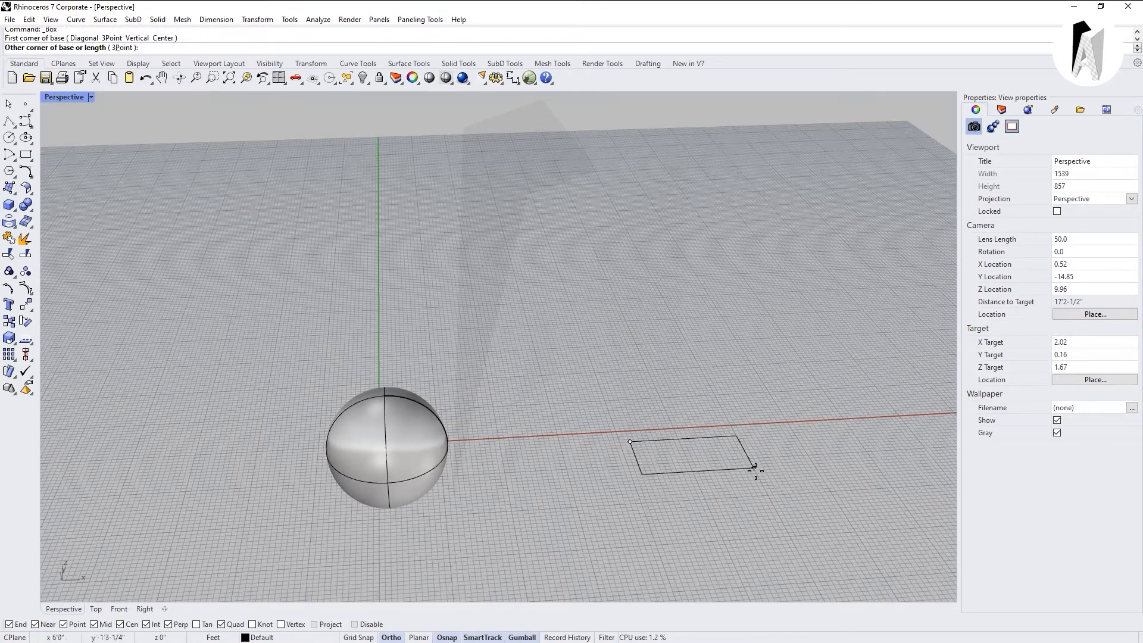
{"action": "left_click", "coordinate": [782, 508]}
{"action": "left_click", "coordinate": [765, 449]}
{"action": "right_click_drag", "start_coordinate": [722, 466], "coordinate": [737, 454]}
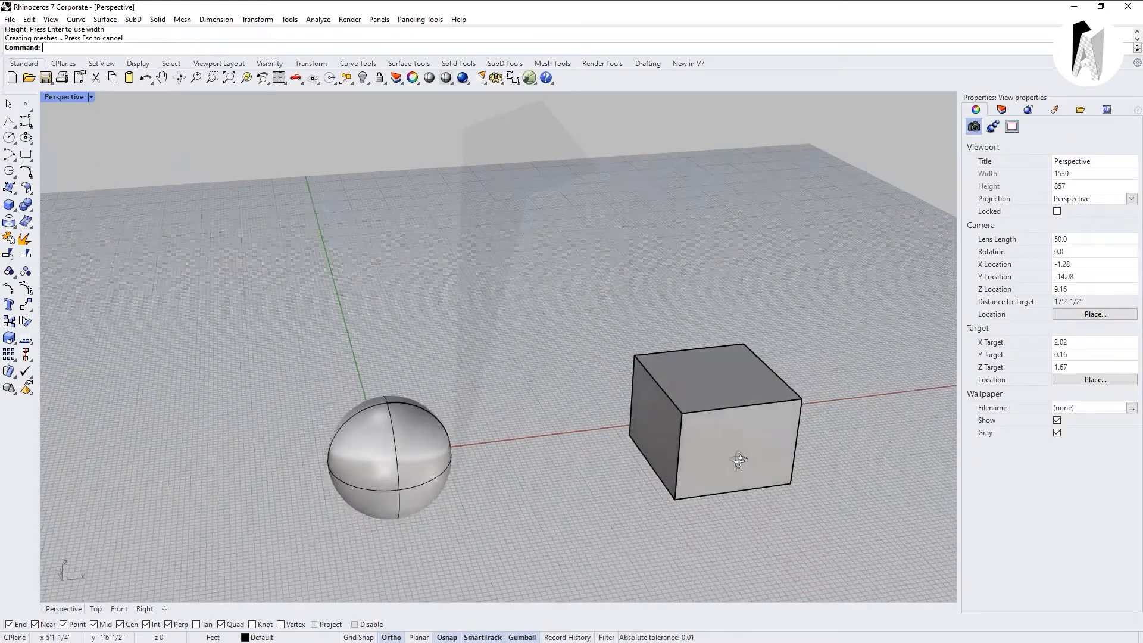
Explode the new box into separate surfaces and deselect them
{"action": "left_click", "coordinate": [754, 410]}
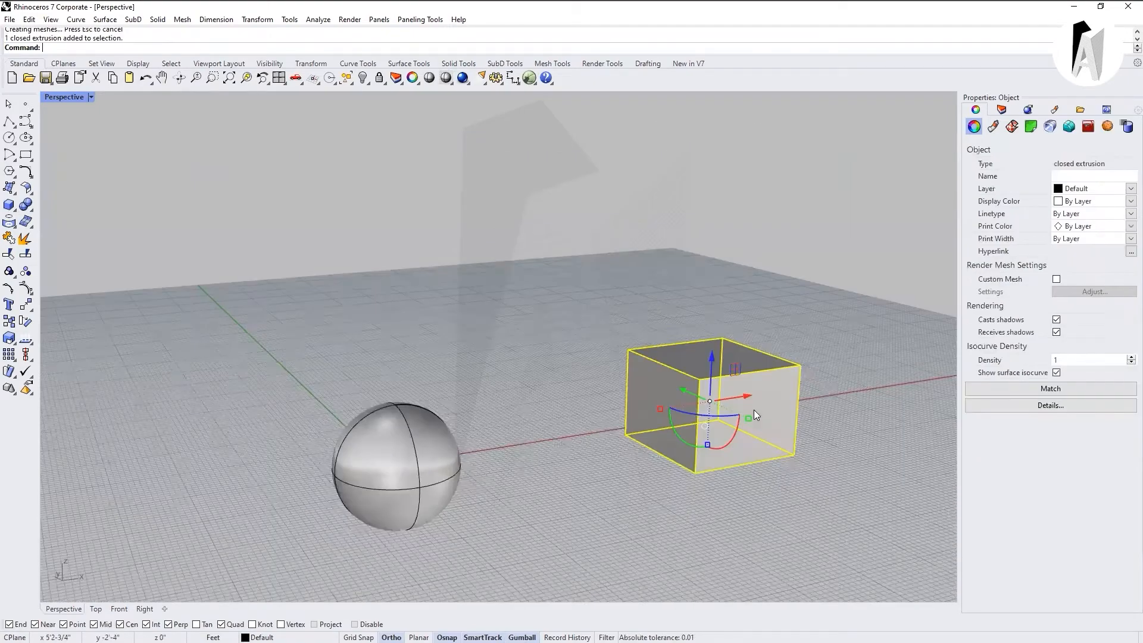
{"action": "type", "text": "x"}
{"action": "key", "text": "Return"}
{"action": "left_click", "coordinate": [884, 422]}
{"action": "right_click_drag", "start_coordinate": [851, 421], "coordinate": [722, 446]}
{"action": "scroll", "coordinate": [750, 414], "scroll_direction": "up", "scroll_amount": 3}
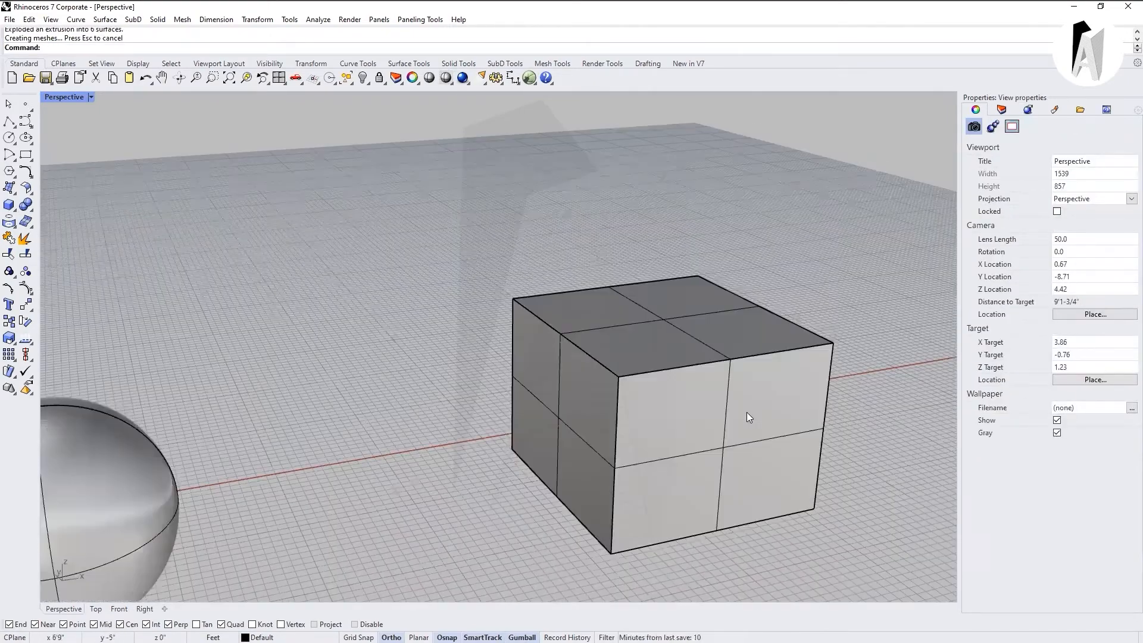
Select only the front face of the exploded box as an individual surface
{"action": "left_click", "coordinate": [747, 412]}
{"action": "right_click_drag", "start_coordinate": [672, 521], "coordinate": [717, 509]}
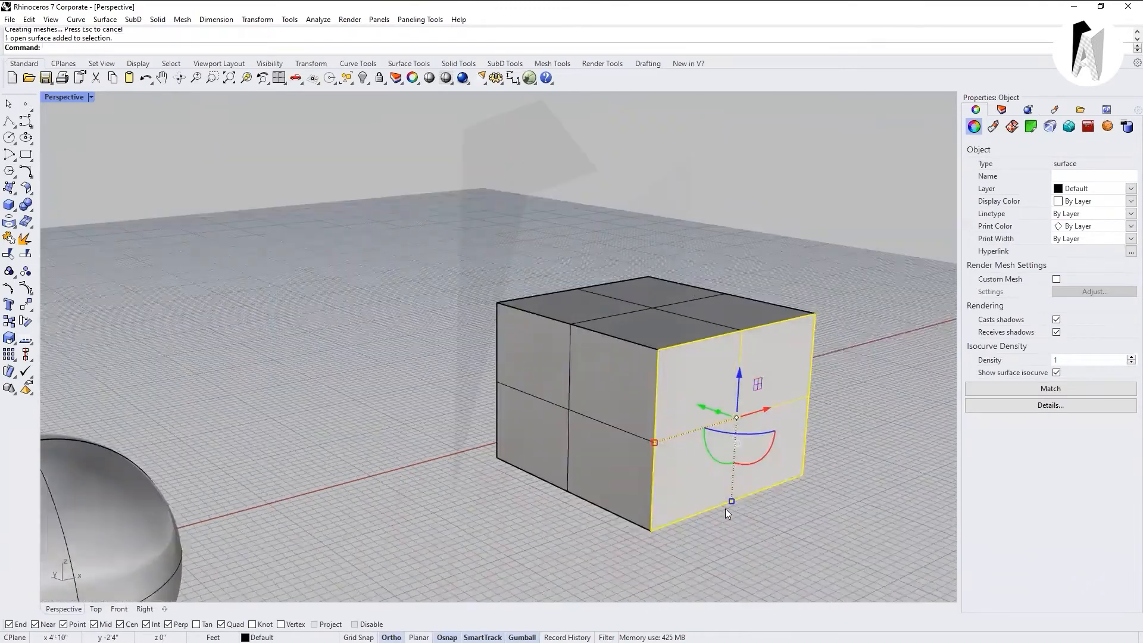
{"action": "left_click", "coordinate": [806, 513]}
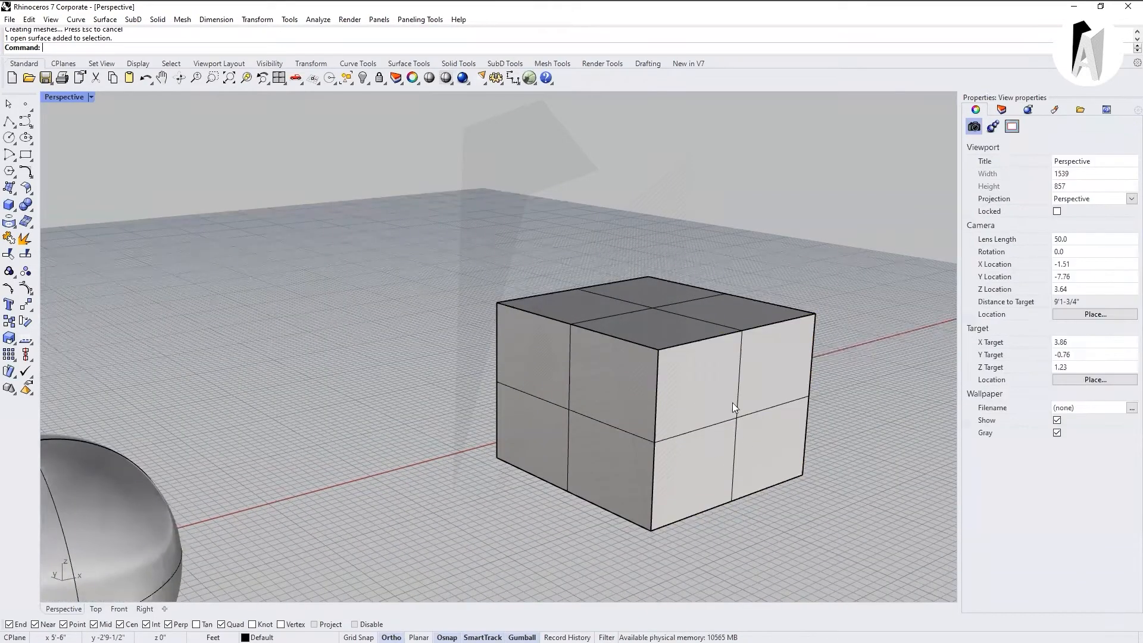
{"action": "right_click_drag", "start_coordinate": [737, 434], "coordinate": [769, 402]}
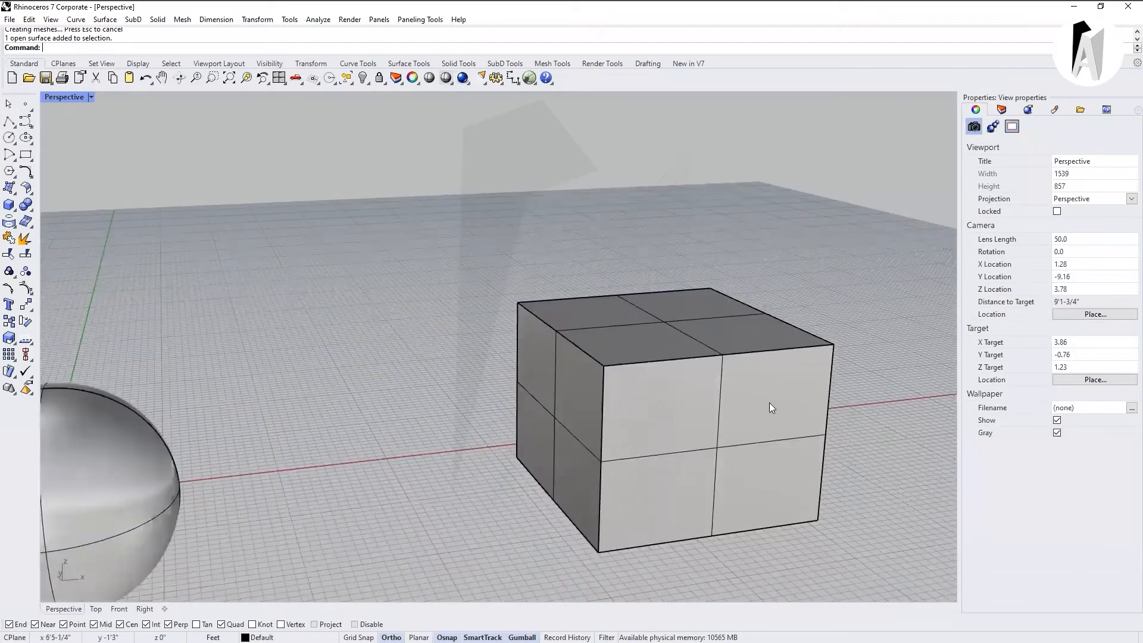
{"action": "left_click", "coordinate": [715, 362]}
{"action": "right_click_drag", "start_coordinate": [763, 554], "coordinate": [811, 552]}
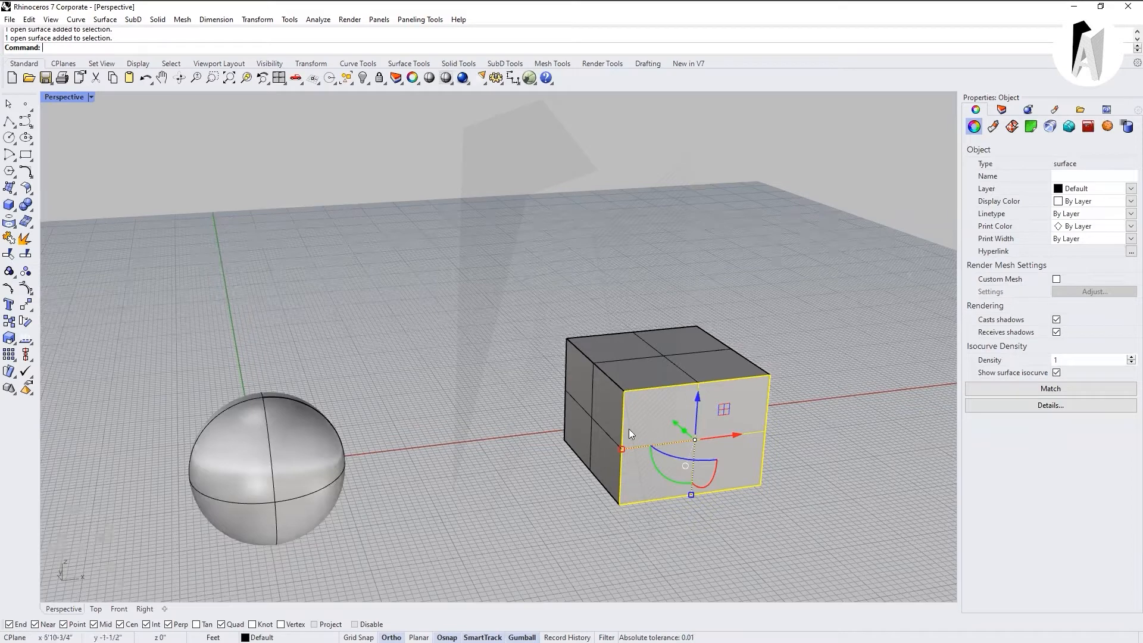
Reselect the exploded box's front face, set its isocurve density to 5 and deselect it
{"action": "right_click_drag", "start_coordinate": [633, 472], "coordinate": [622, 508]}
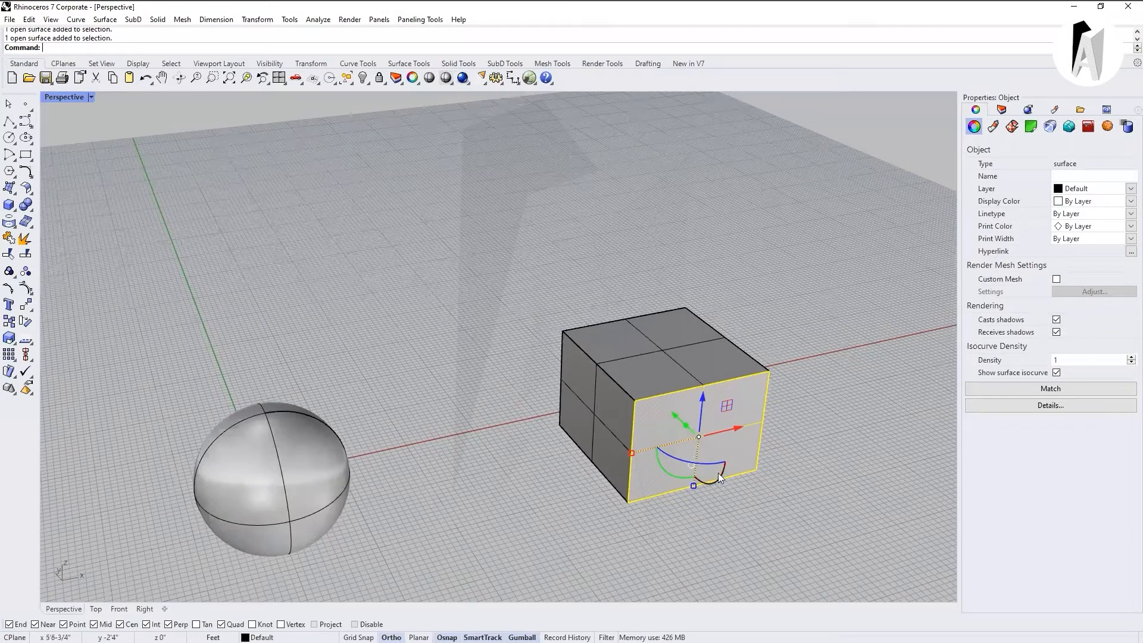
{"action": "scroll", "coordinate": [659, 432], "scroll_direction": "up", "scroll_amount": 5}
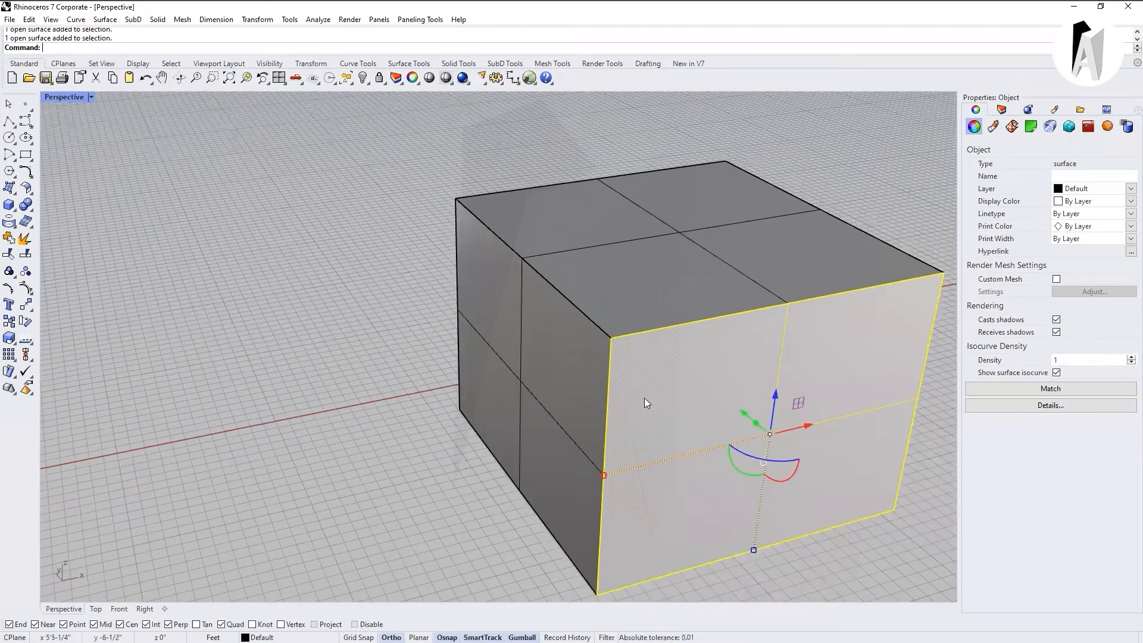
{"action": "scroll", "coordinate": [644, 398], "scroll_direction": "down", "scroll_amount": 2}
{"action": "left_click", "coordinate": [906, 321]}
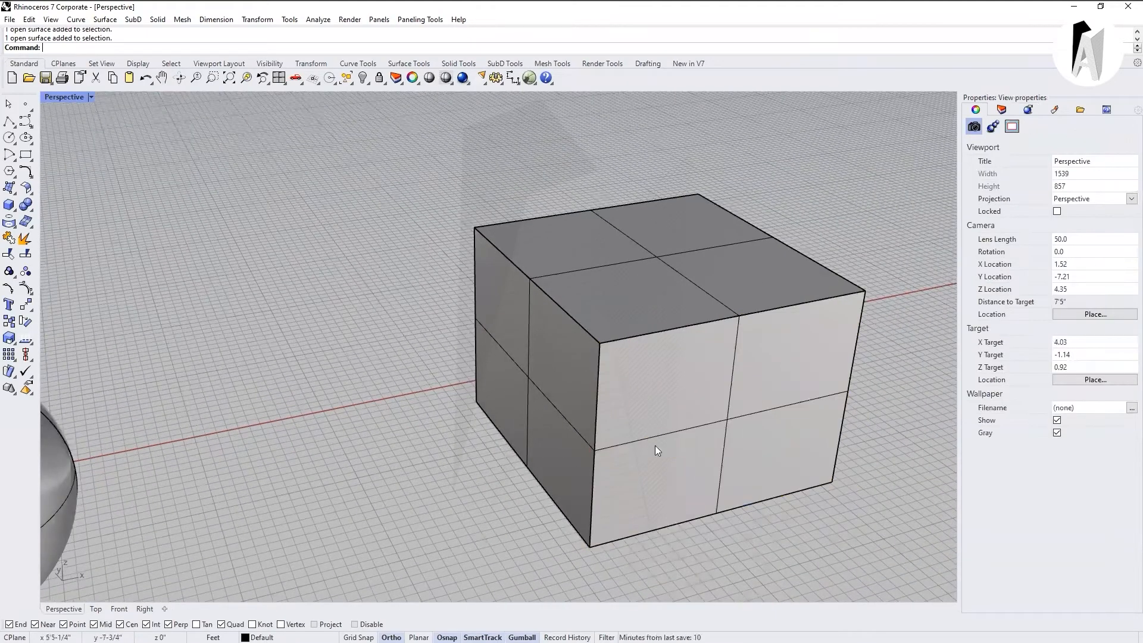
{"action": "left_click", "coordinate": [768, 399]}
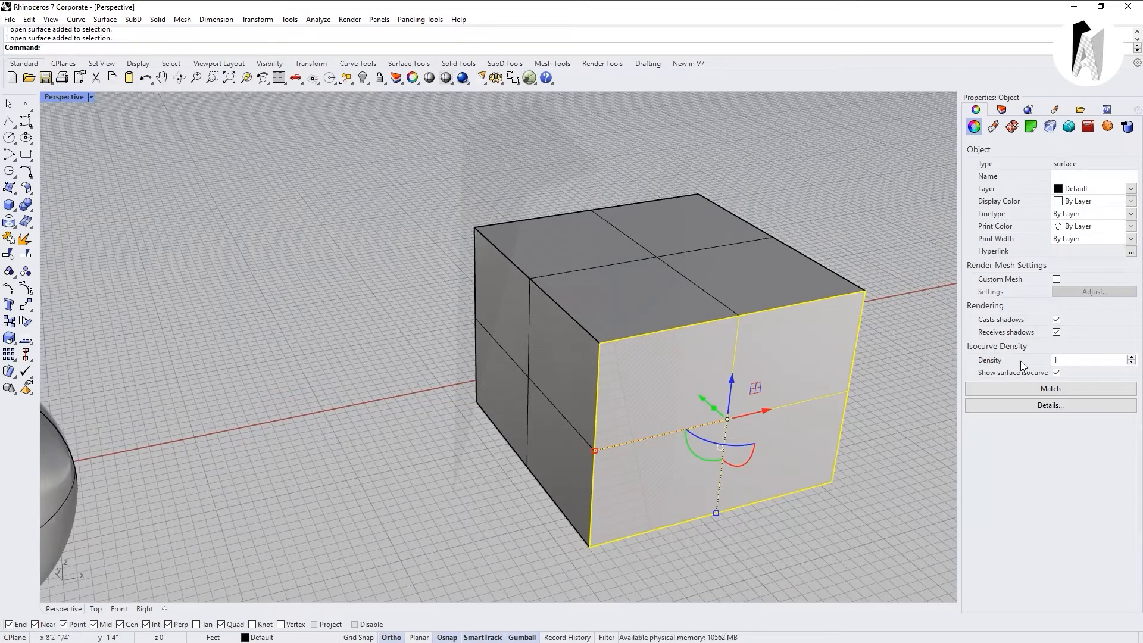
{"action": "double_click", "coordinate": [1074, 361]}
{"action": "key", "text": "Return"}
{"action": "left_click", "coordinate": [932, 351]}
Select the densely gridded front face of the box and set its isocurve density to 1
{"action": "right_click_drag", "start_coordinate": [781, 424], "coordinate": [856, 339]}
{"action": "left_click", "coordinate": [746, 377]}
{"action": "right_click_drag", "start_coordinate": [848, 507], "coordinate": [837, 480]}
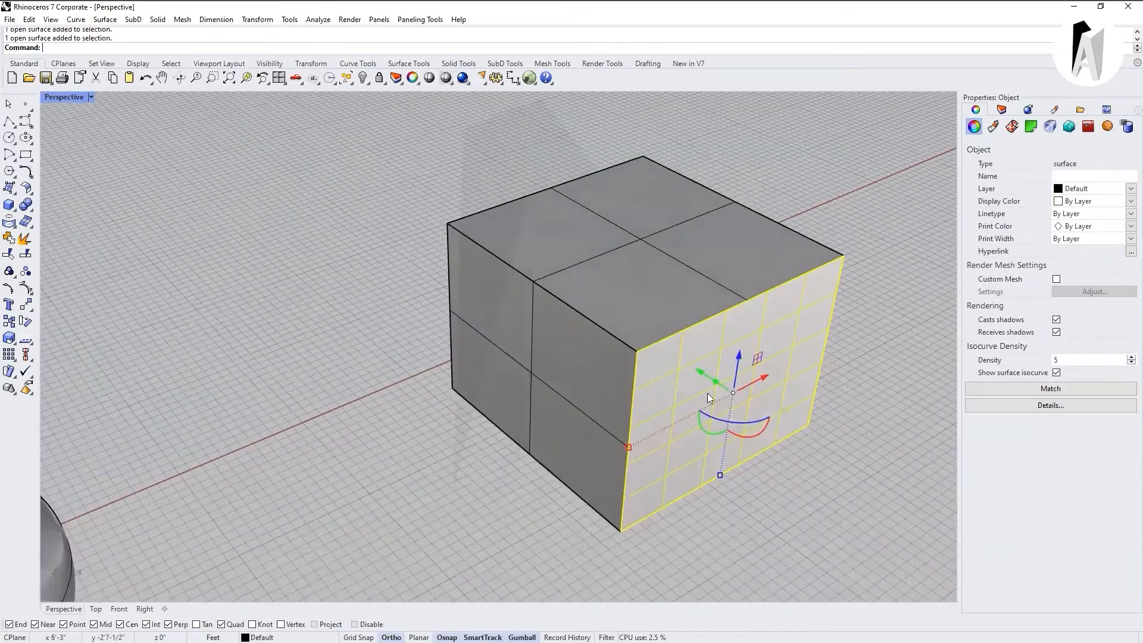
{"action": "right_click_drag", "start_coordinate": [853, 401], "coordinate": [861, 381]}
{"action": "left_click", "coordinate": [842, 352]}
{"action": "left_click", "coordinate": [768, 364]}
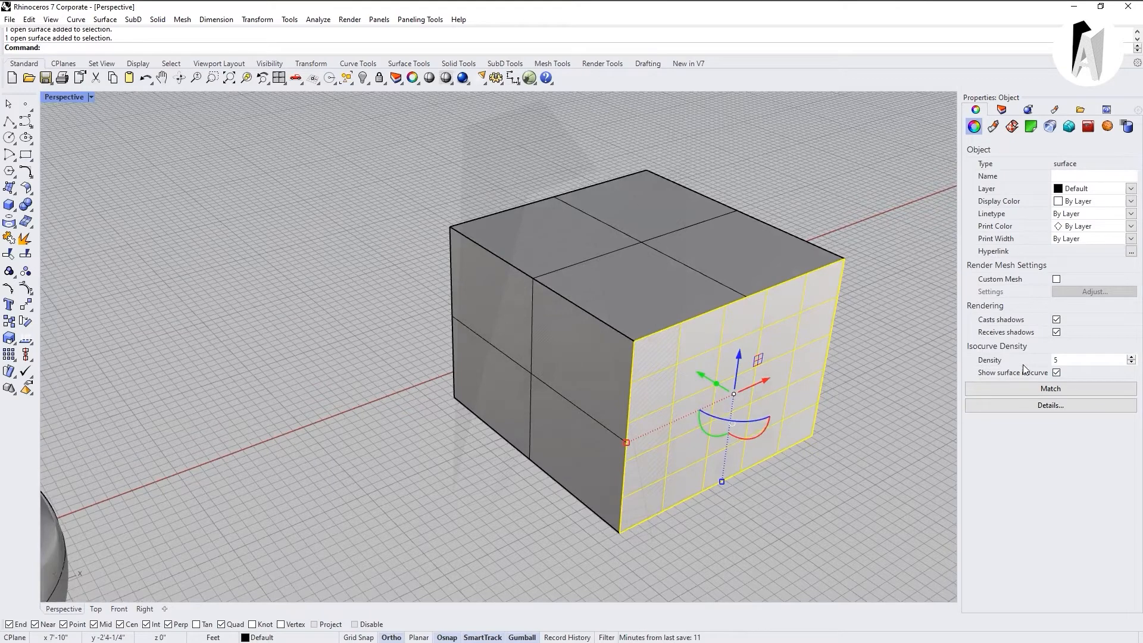
{"action": "left_click", "coordinate": [1075, 361]}
{"action": "type", "text": "1"}
{"action": "key", "text": "Return"}
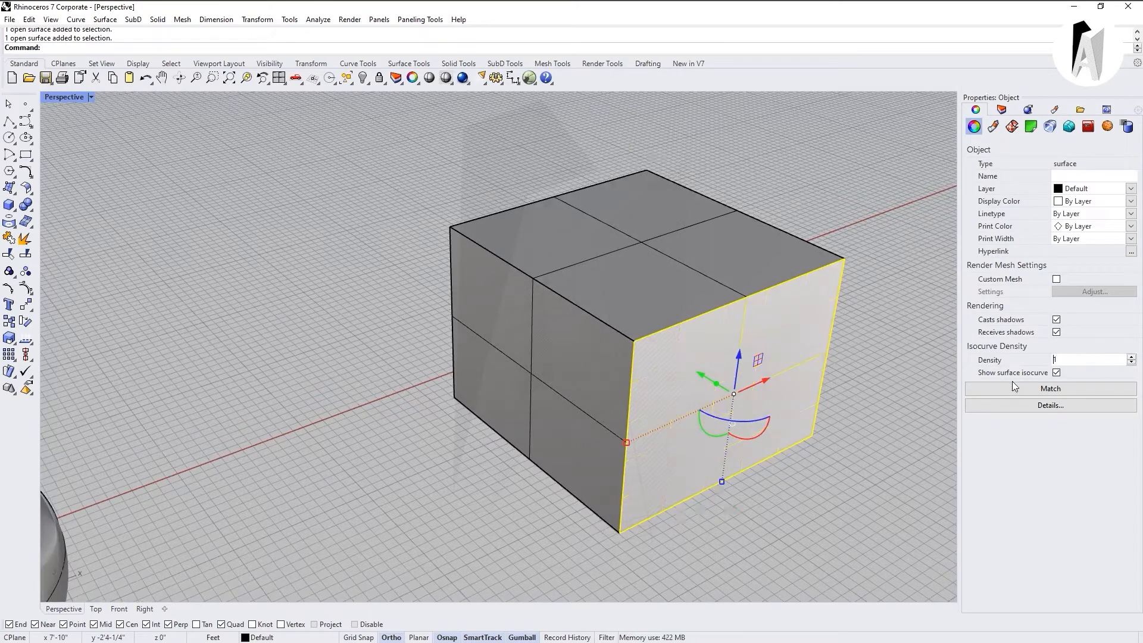
Turn off the surface isocurves on the box's front face and deselect it
{"action": "left_click", "coordinate": [1057, 373]}
{"action": "left_click", "coordinate": [928, 436]}
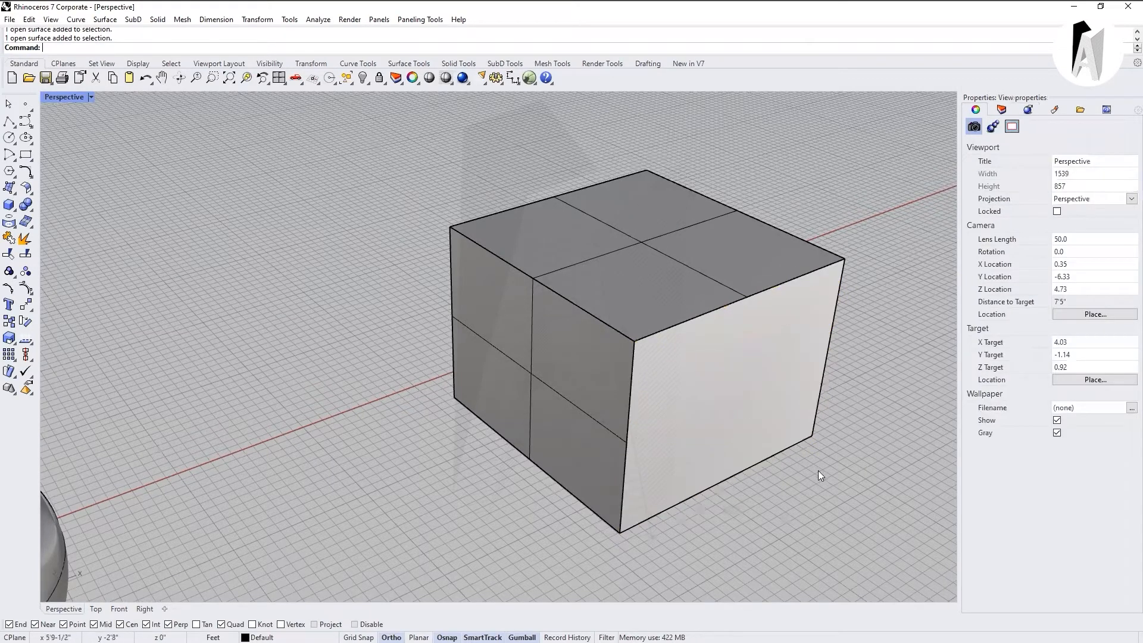
{"action": "right_click_drag", "start_coordinate": [820, 469], "coordinate": [853, 441]}
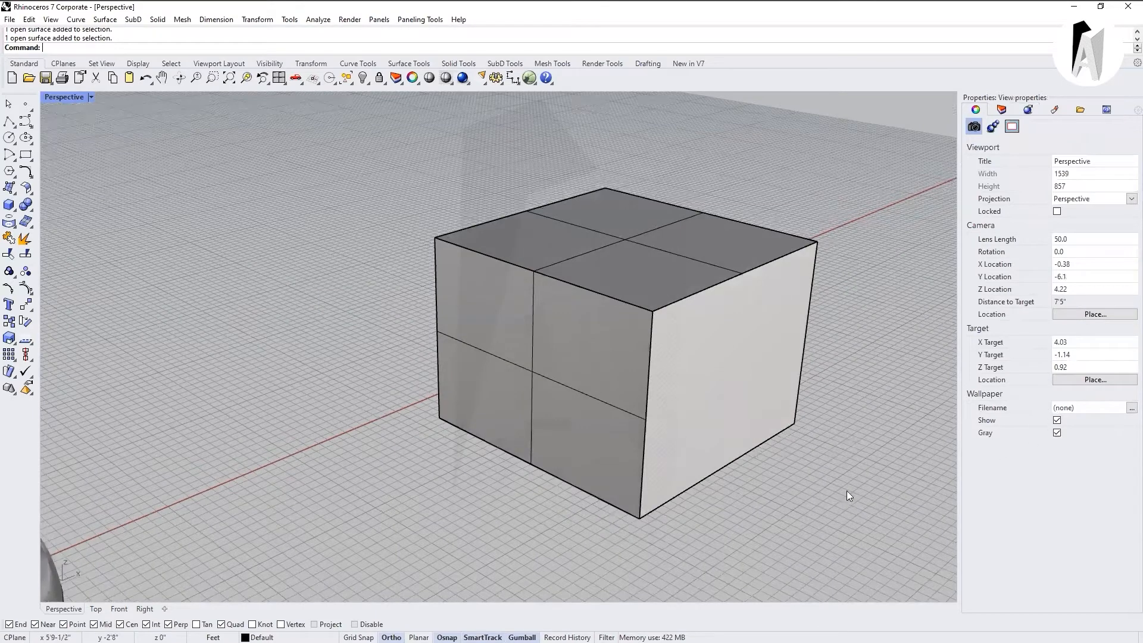
Turn the surface isocurves back on for the box's front face and clear the selection
{"action": "scroll", "coordinate": [671, 427], "scroll_direction": "down", "scroll_amount": 6}
{"action": "right_click_drag", "start_coordinate": [712, 427], "coordinate": [728, 402]}
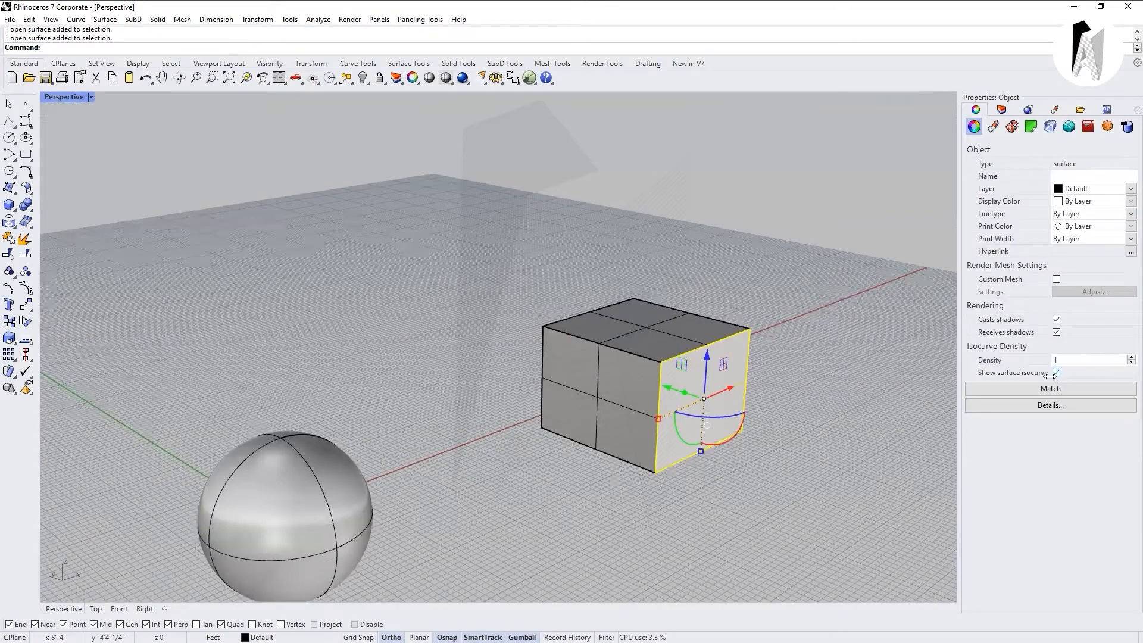
{"action": "left_click", "coordinate": [790, 415]}
Preview the perspective view in Rendered display with the box's front face selected, return it to Shaded and deselect the face
{"action": "right_click_drag", "start_coordinate": [737, 436], "coordinate": [653, 459]}
{"action": "scroll", "coordinate": [652, 459], "scroll_direction": "up", "scroll_amount": 2}
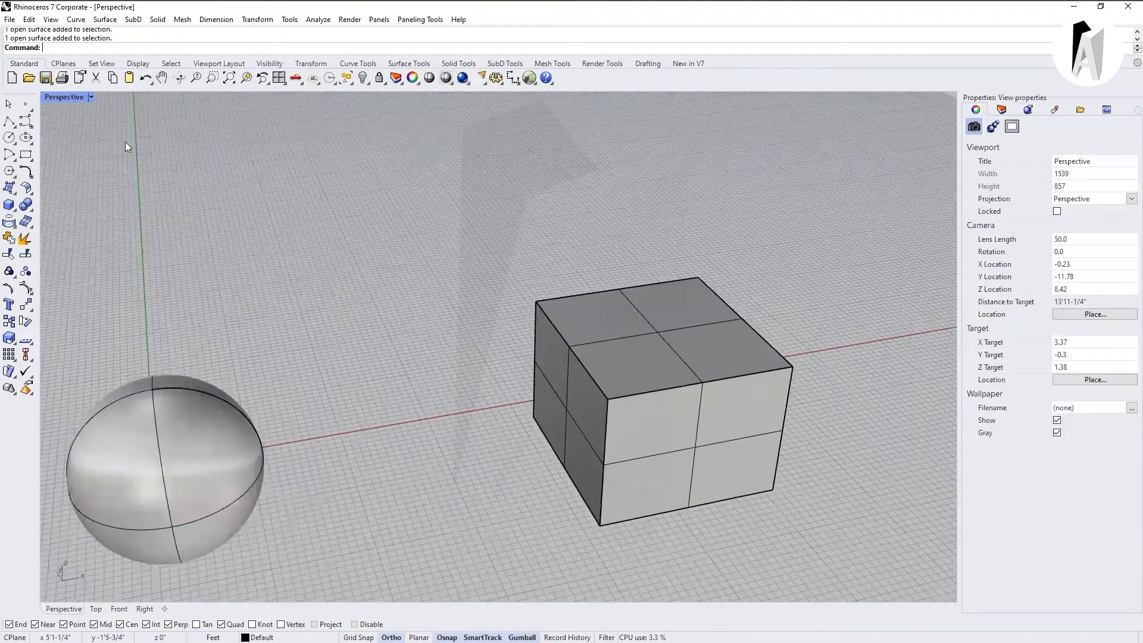
{"action": "key", "text": "ctrl+alt+r"}
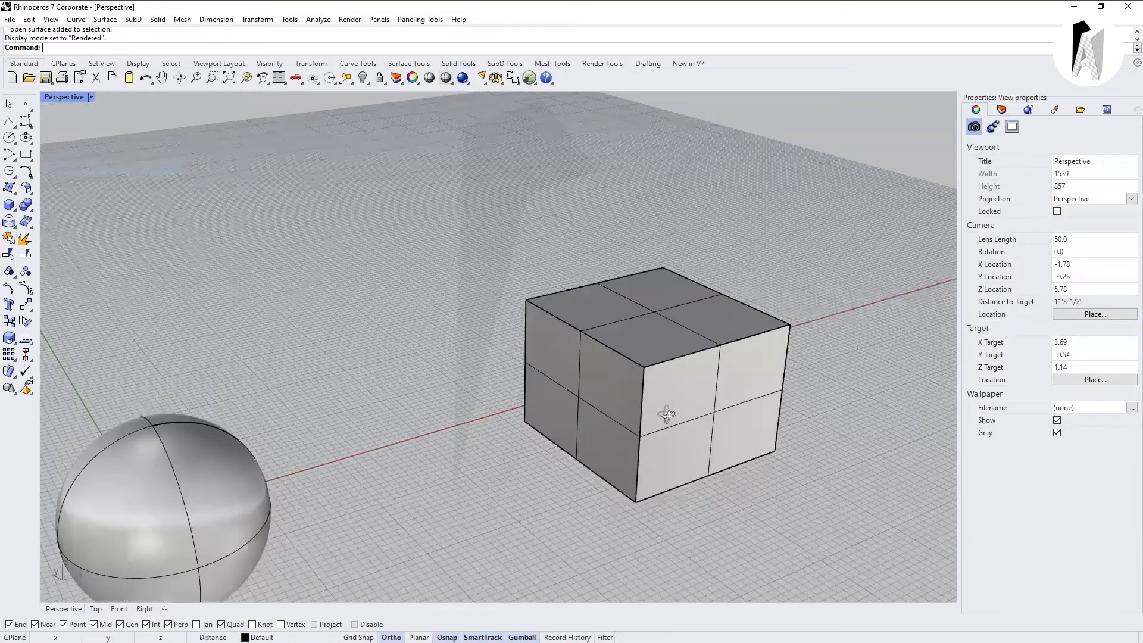
{"action": "right_click_drag", "start_coordinate": [610, 357], "coordinate": [693, 405]}
{"action": "left_click", "coordinate": [690, 400]}
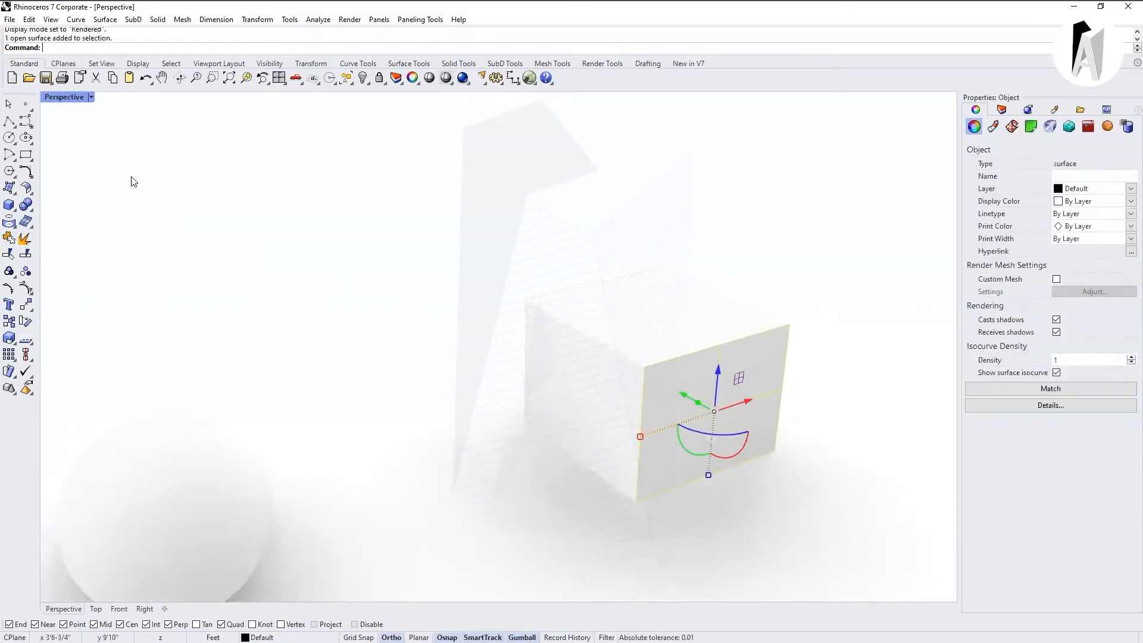
{"action": "left_click", "coordinate": [90, 97]}
{"action": "left_click", "coordinate": [99, 154]}
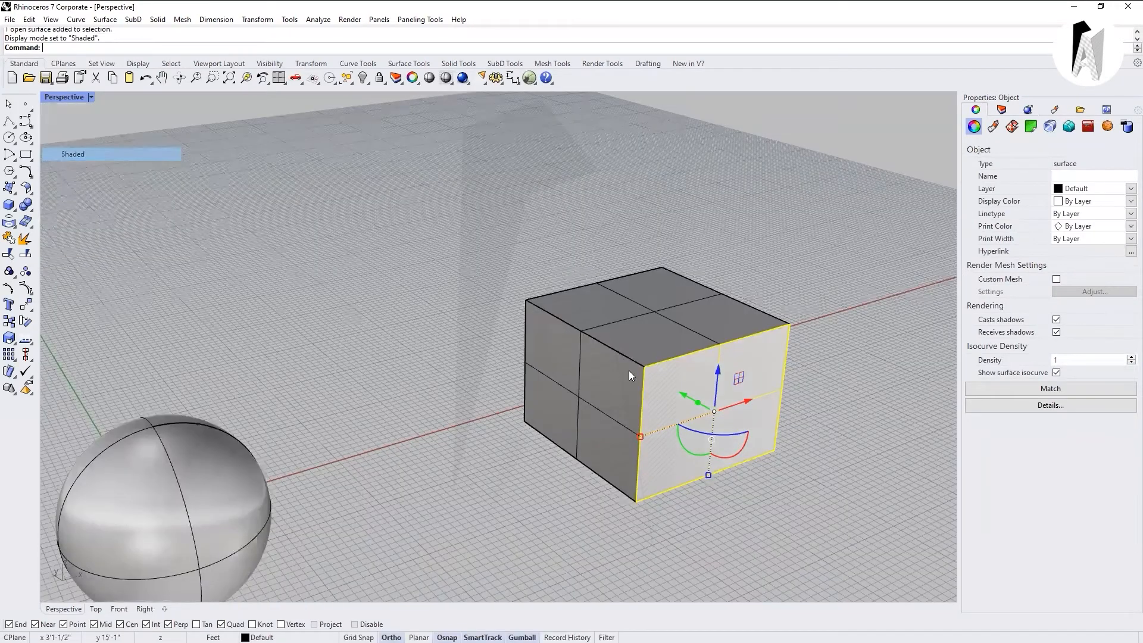
{"action": "left_click", "coordinate": [852, 395]}
Examine the box's edges and isocurves up close and from a distance beside the sphere
{"action": "scroll", "coordinate": [709, 399], "scroll_direction": "up", "scroll_amount": 2}
{"action": "right_click_drag", "start_coordinate": [712, 410], "coordinate": [703, 400]}
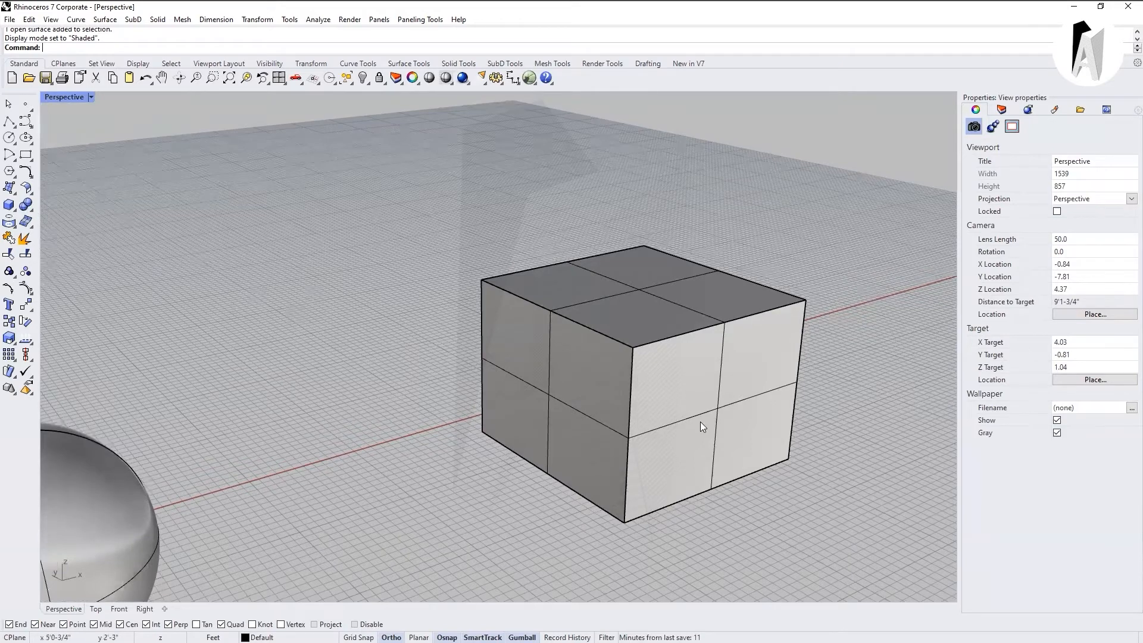
{"action": "scroll", "coordinate": [700, 421], "scroll_direction": "up", "scroll_amount": 3}
{"action": "scroll", "coordinate": [733, 344], "scroll_direction": "down", "scroll_amount": 2}
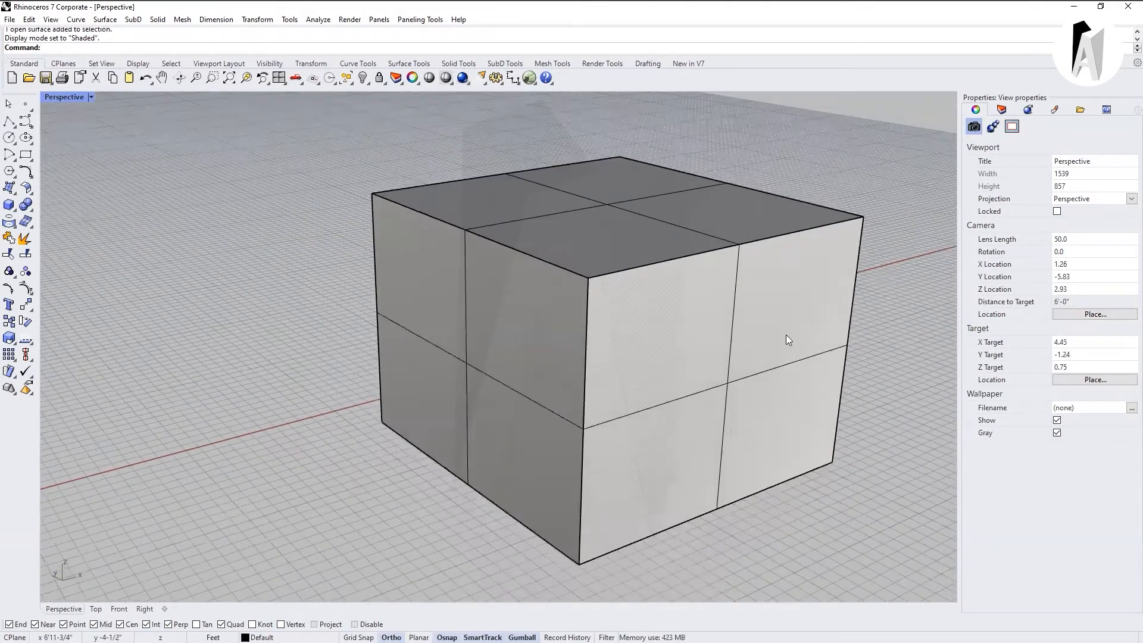
{"action": "scroll", "coordinate": [697, 401], "scroll_direction": "down", "scroll_amount": 2}
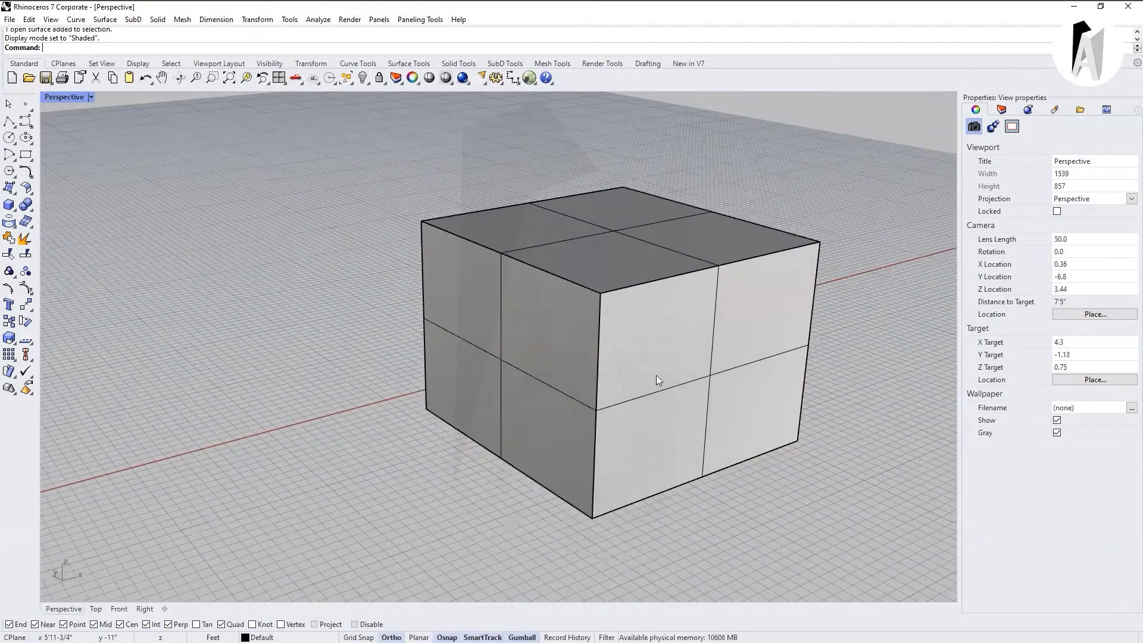
{"action": "scroll", "coordinate": [662, 368], "scroll_direction": "down", "scroll_amount": 8}
{"action": "right_click_drag", "start_coordinate": [611, 381], "coordinate": [689, 346]}
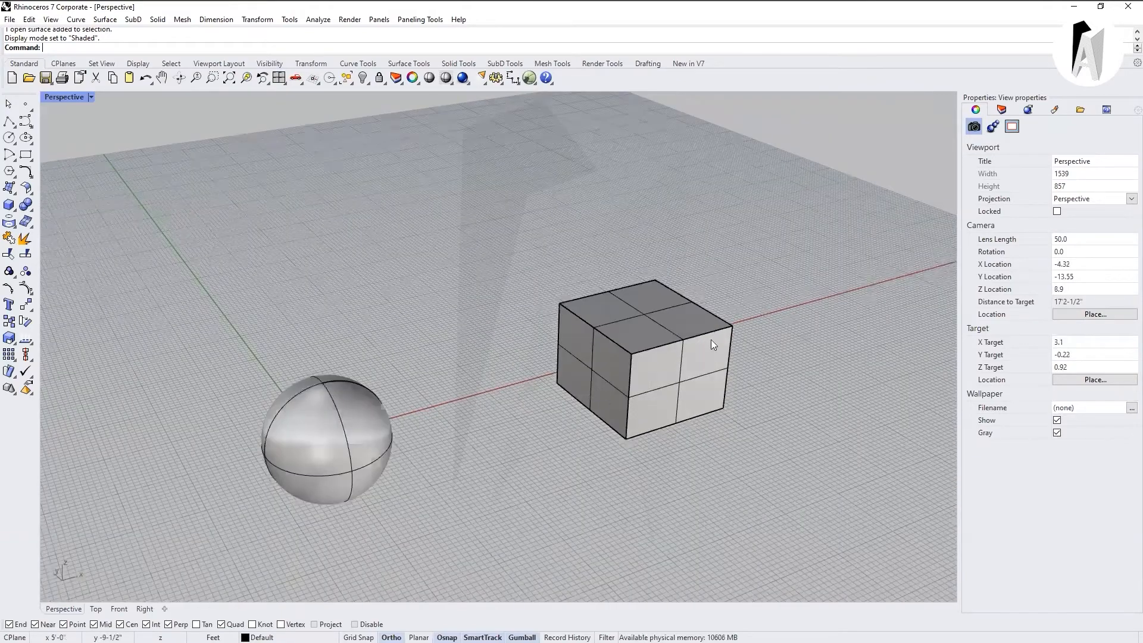
{"action": "scroll", "coordinate": [708, 386], "scroll_direction": "up", "scroll_amount": 10}
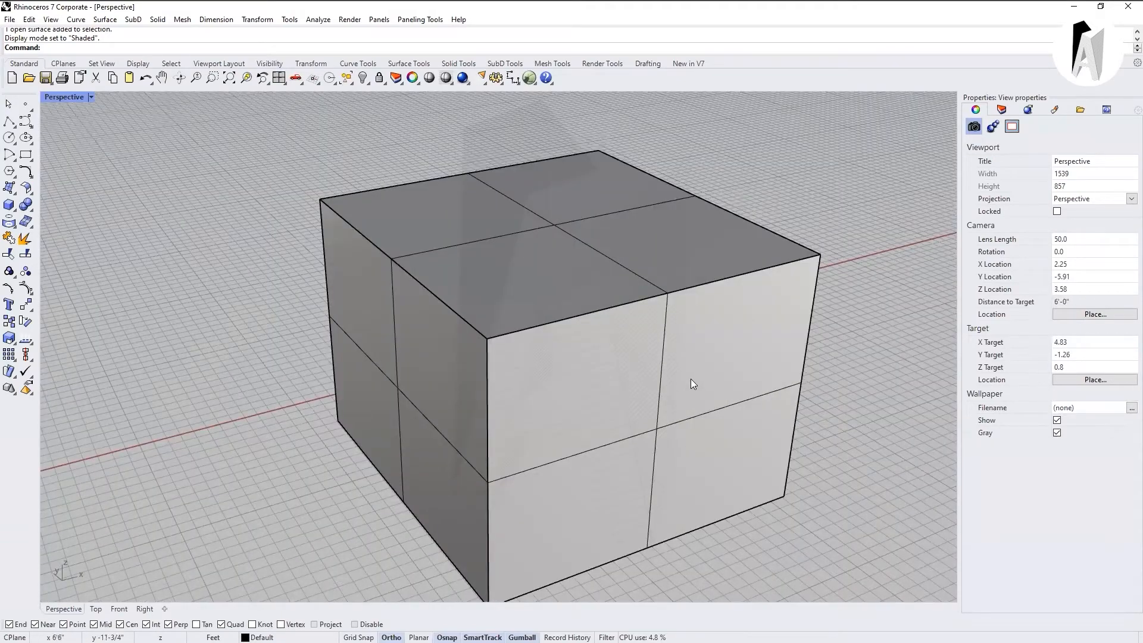
{"action": "scroll", "coordinate": [691, 378], "scroll_direction": "down", "scroll_amount": 2}
Select all six surfaces of the exploded box and delete them
{"action": "scroll", "coordinate": [554, 389], "scroll_direction": "down", "scroll_amount": 6}
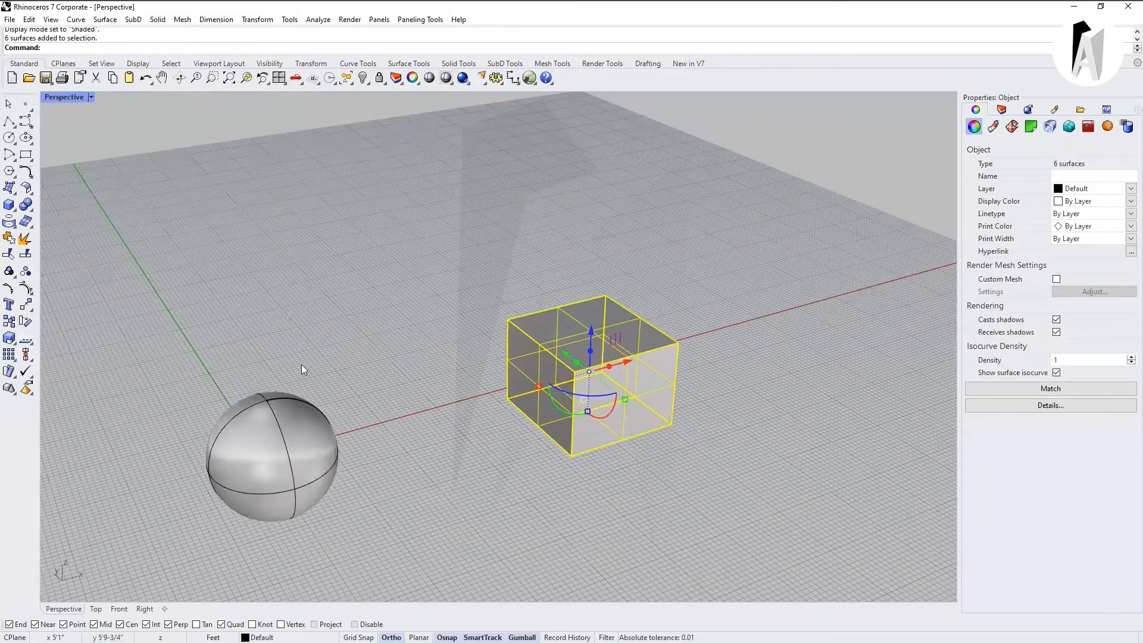
{"action": "key", "text": "Delete"}
{"action": "right_click_drag", "start_coordinate": [357, 373], "coordinate": [646, 322]}
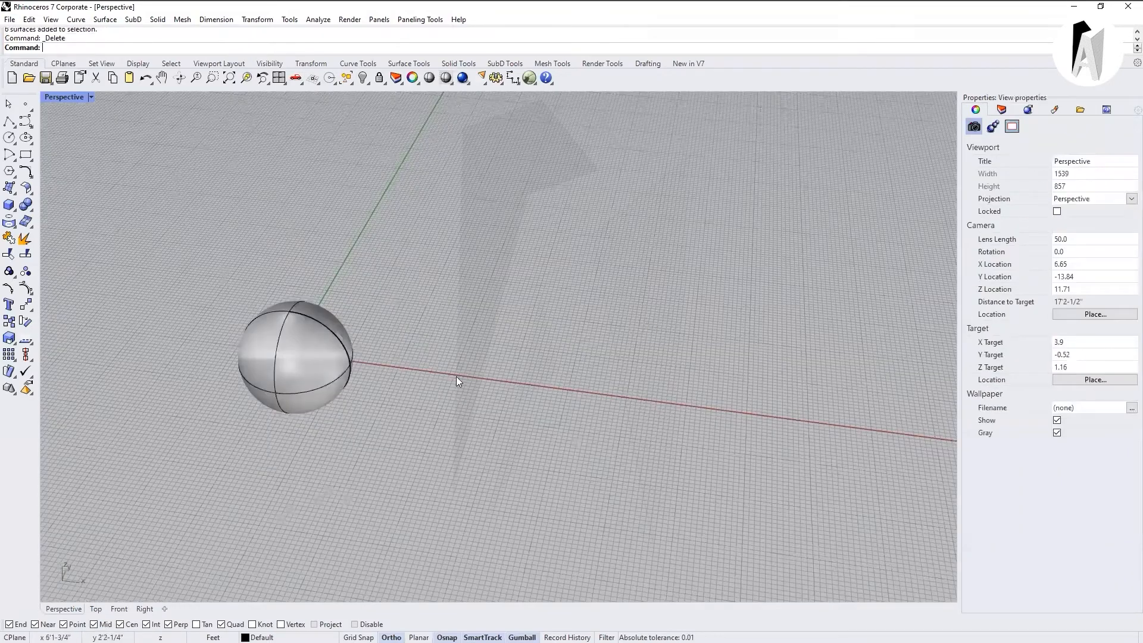
Set the sphere's isocurve density to 5, inspect the denser grid and undo the property change
{"action": "right_click_drag", "start_coordinate": [452, 377], "coordinate": [522, 373], "text": "shift"}
{"action": "left_click", "coordinate": [323, 349]}
{"action": "right_click_drag", "start_coordinate": [366, 441], "coordinate": [933, 407]}
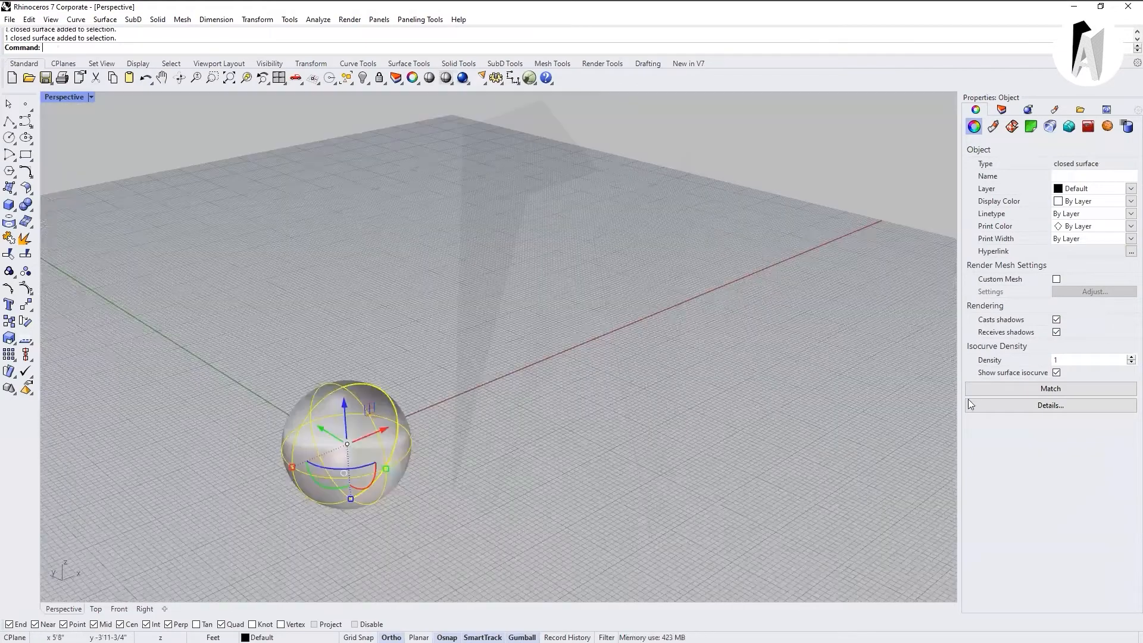
{"action": "type", "text": "5"}
{"action": "key", "text": "Return"}
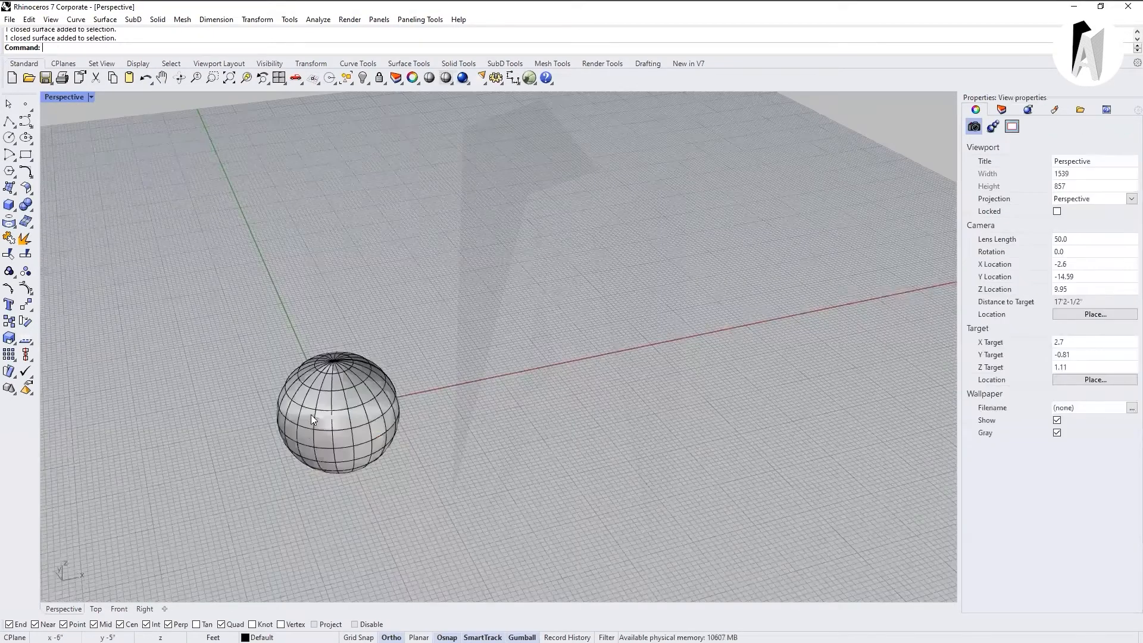
{"action": "scroll", "coordinate": [336, 396], "scroll_direction": "up", "scroll_amount": 5}
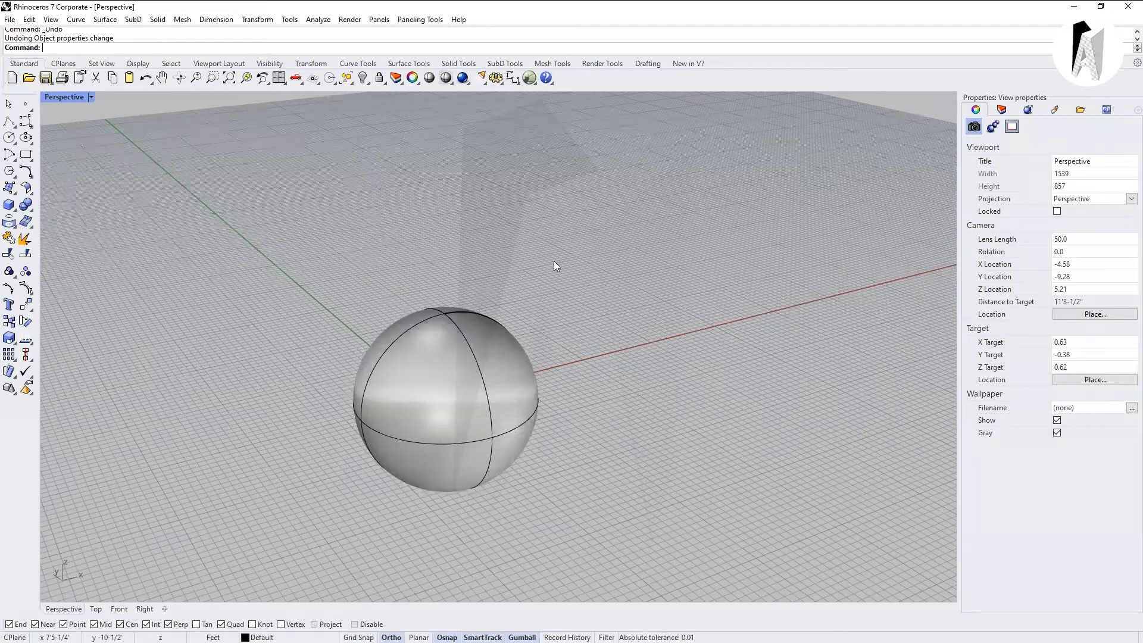
Draw a second sphere beside the first by picking its diameter's two ends along the red axis, and undo it
{"action": "left_click", "coordinate": [14, 210]}
{"action": "left_click", "coordinate": [77, 212]}
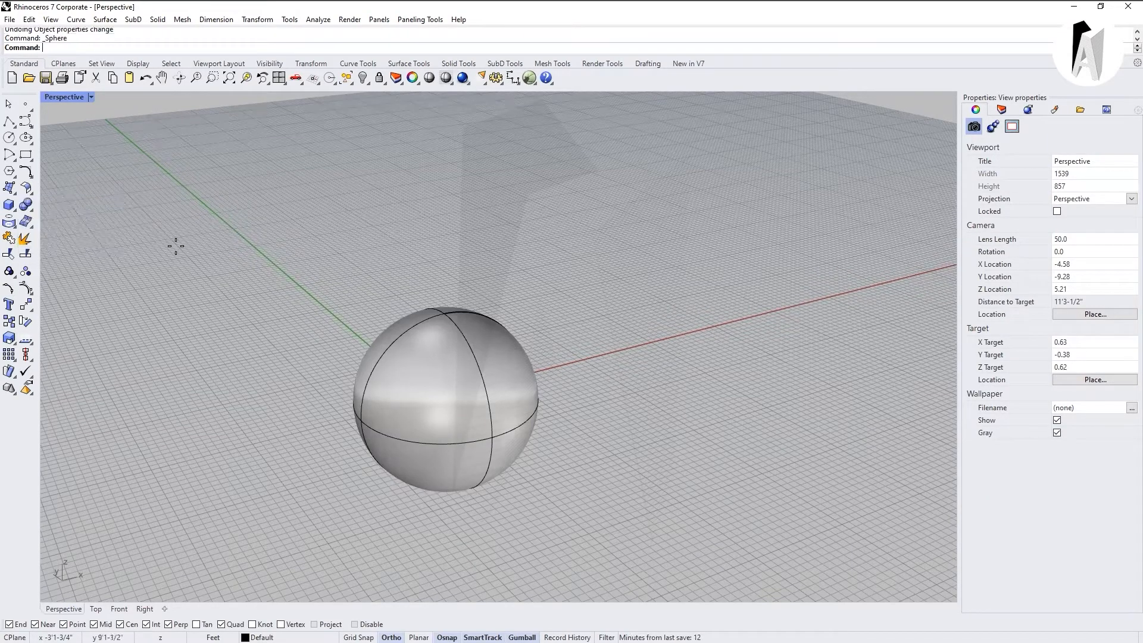
{"action": "scroll", "coordinate": [455, 336], "scroll_direction": "down", "scroll_amount": 4}
{"action": "left_click", "coordinate": [581, 347]}
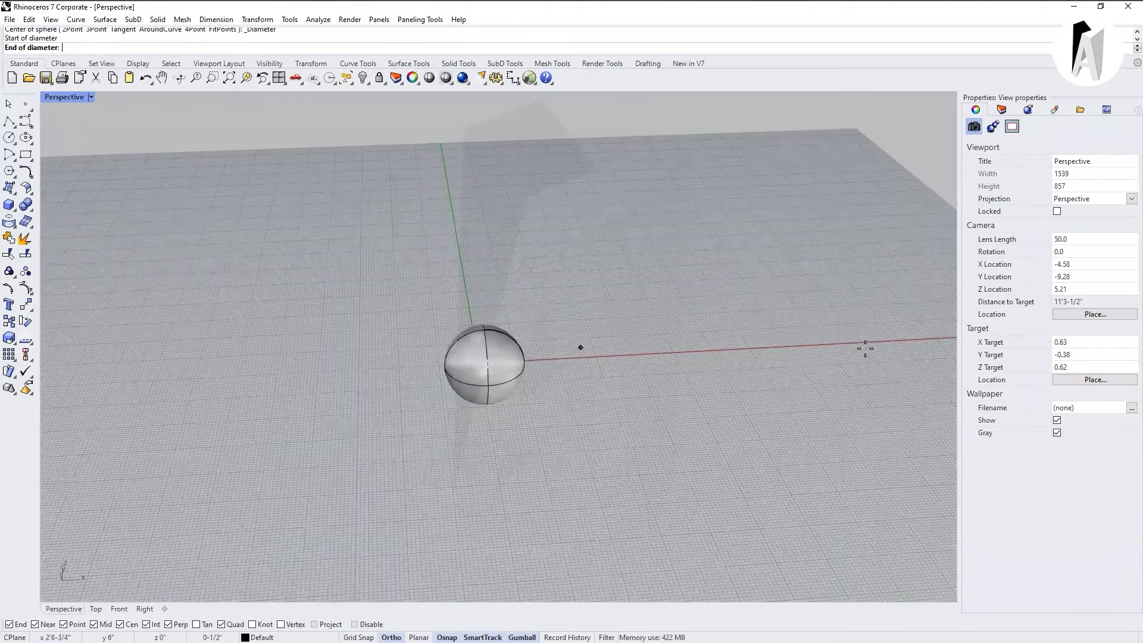
{"action": "left_click", "coordinate": [825, 343]}
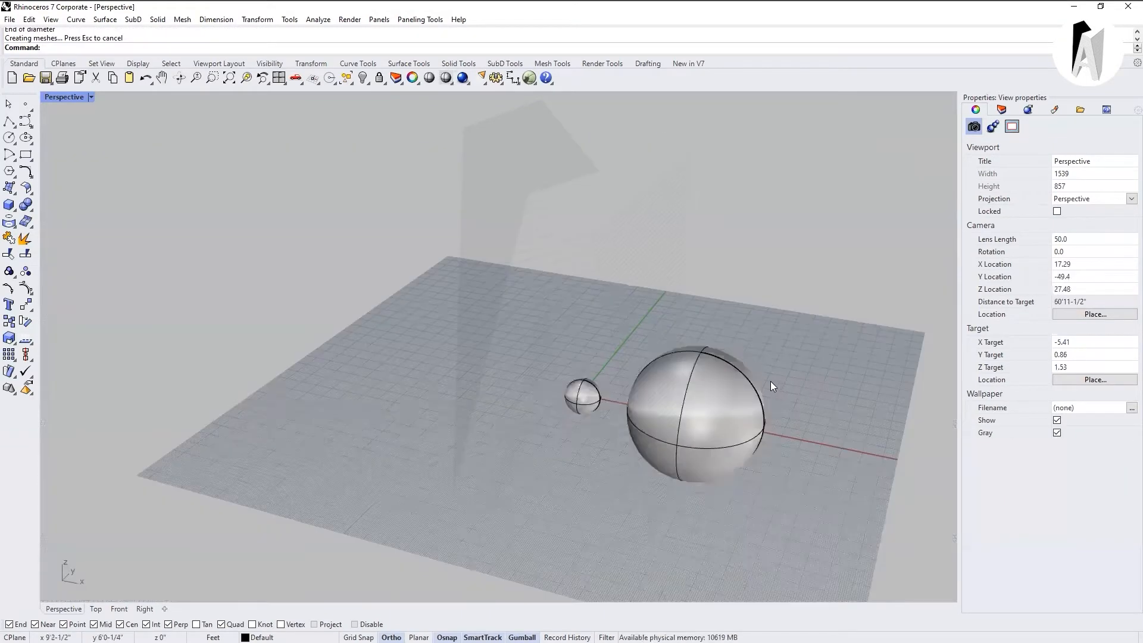
{"action": "key", "text": "ctrl+z"}
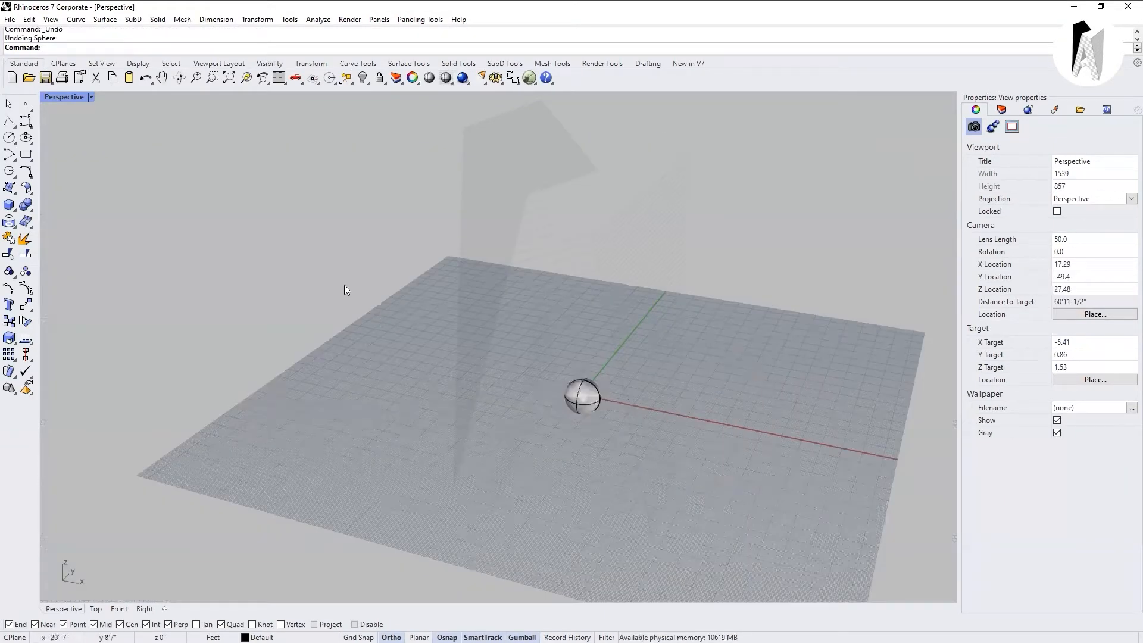
Repeat the diameter sphere along the red axis at a larger size than the original sphere, and delete it
{"action": "key", "text": "Return"}
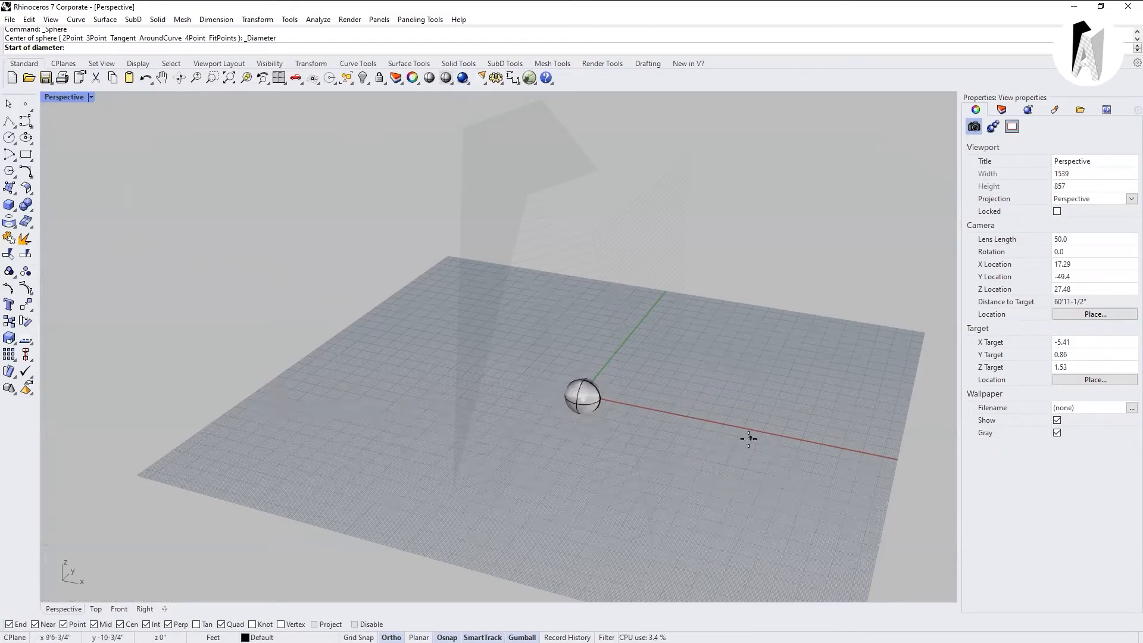
{"action": "left_click", "coordinate": [635, 406]}
{"action": "left_click", "coordinate": [844, 452]}
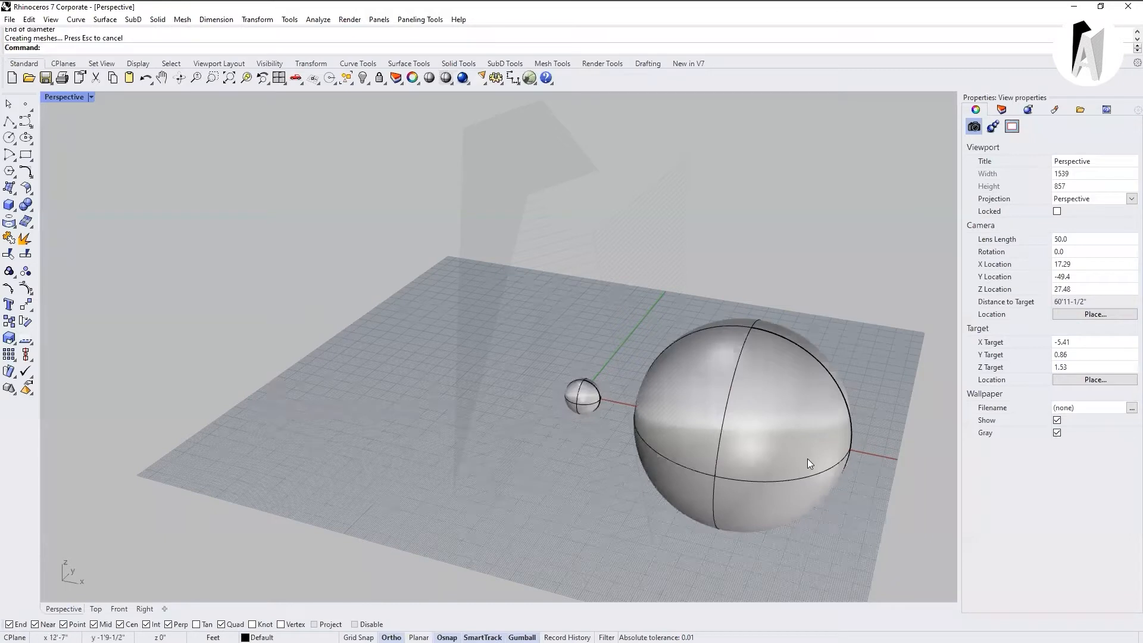
{"action": "left_click", "coordinate": [751, 443]}
{"action": "key", "text": "Delete"}
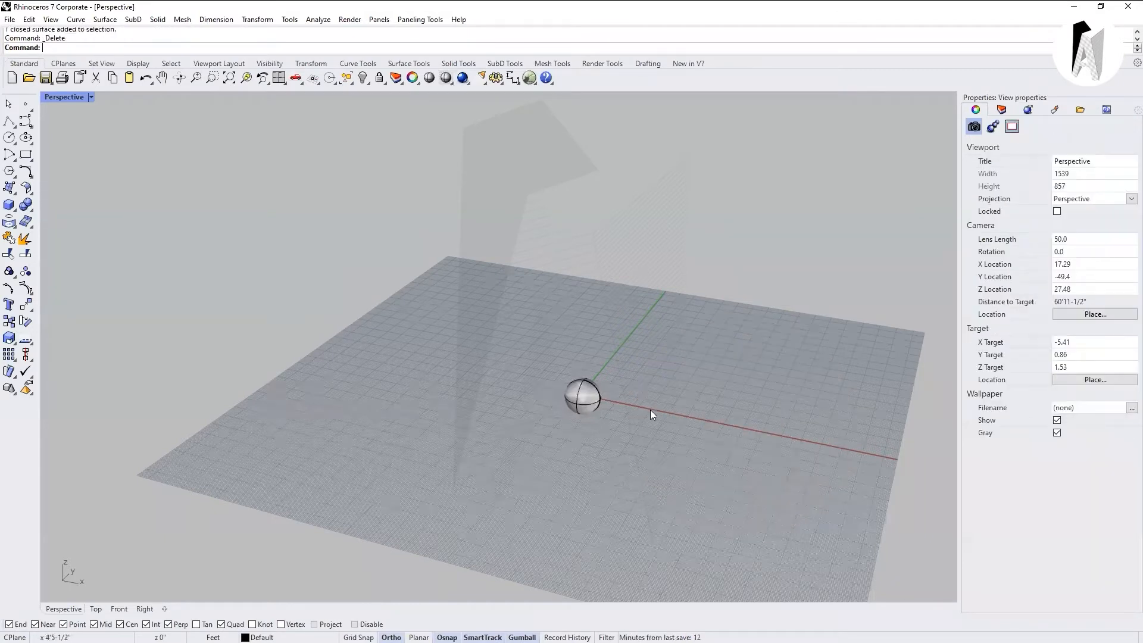
Draw an ellipsoid from its centre beside the sphere and its three axis ends, move it clear along the red axis, and delete it
{"action": "left_click", "coordinate": [14, 212]}
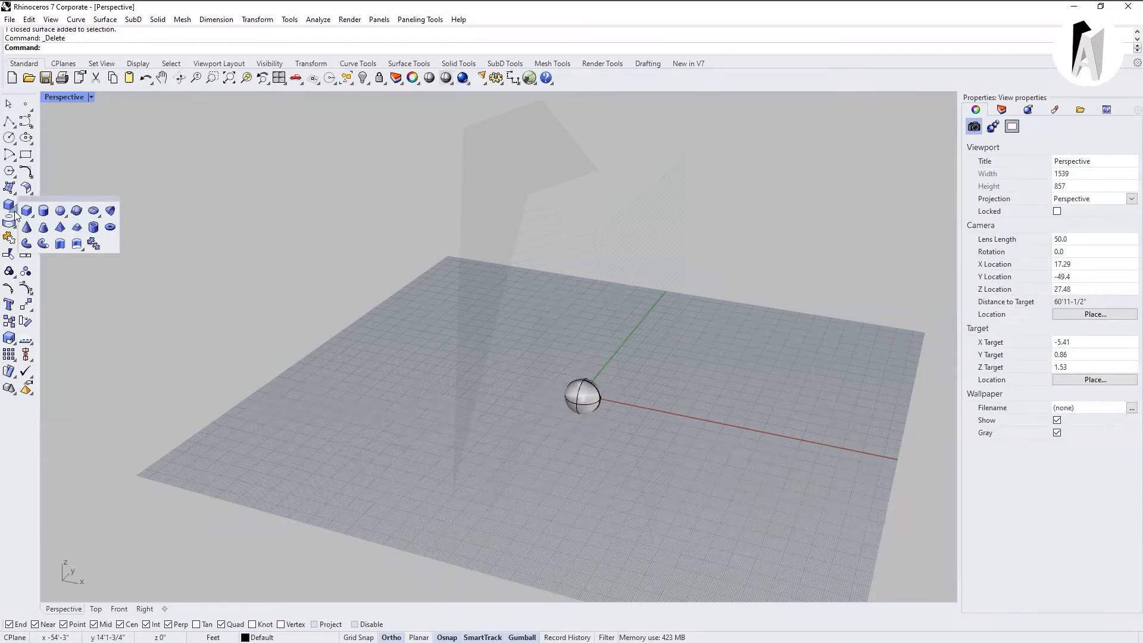
{"action": "left_click", "coordinate": [93, 211]}
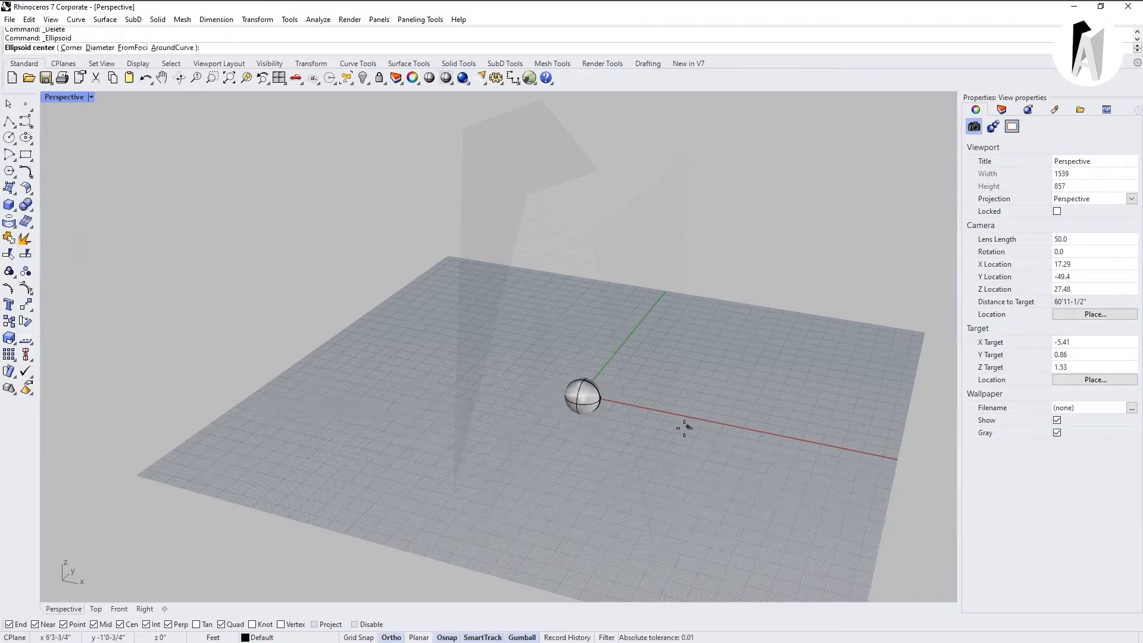
{"action": "scroll", "coordinate": [662, 428], "scroll_direction": "up", "scroll_amount": 2}
{"action": "left_click", "coordinate": [651, 375]}
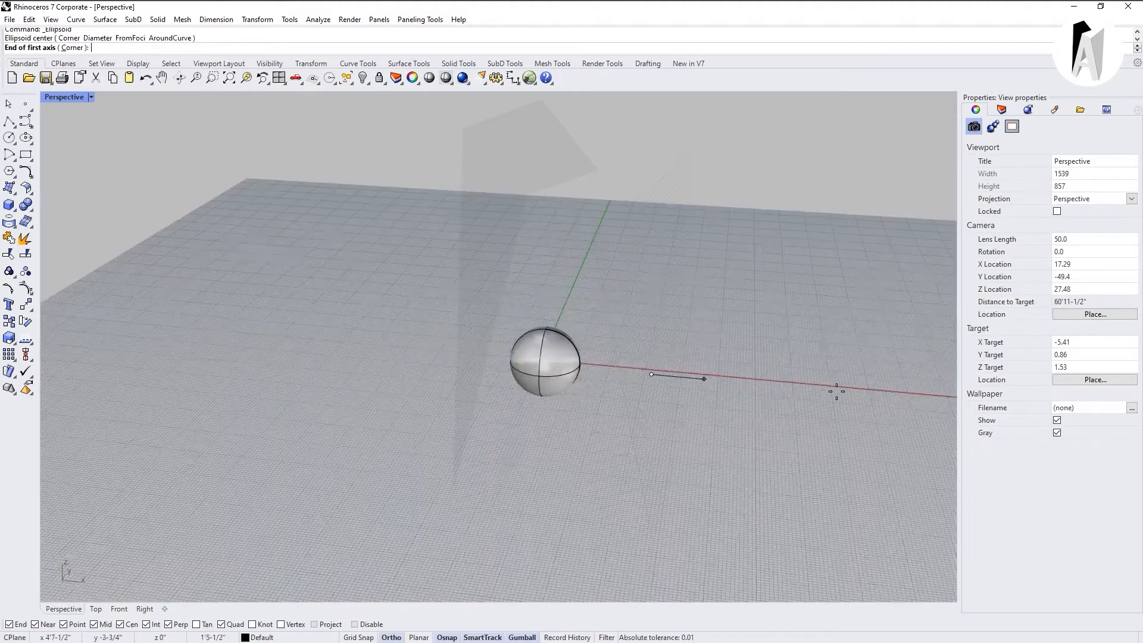
{"action": "left_click", "coordinate": [817, 358]}
{"action": "left_click", "coordinate": [674, 325]}
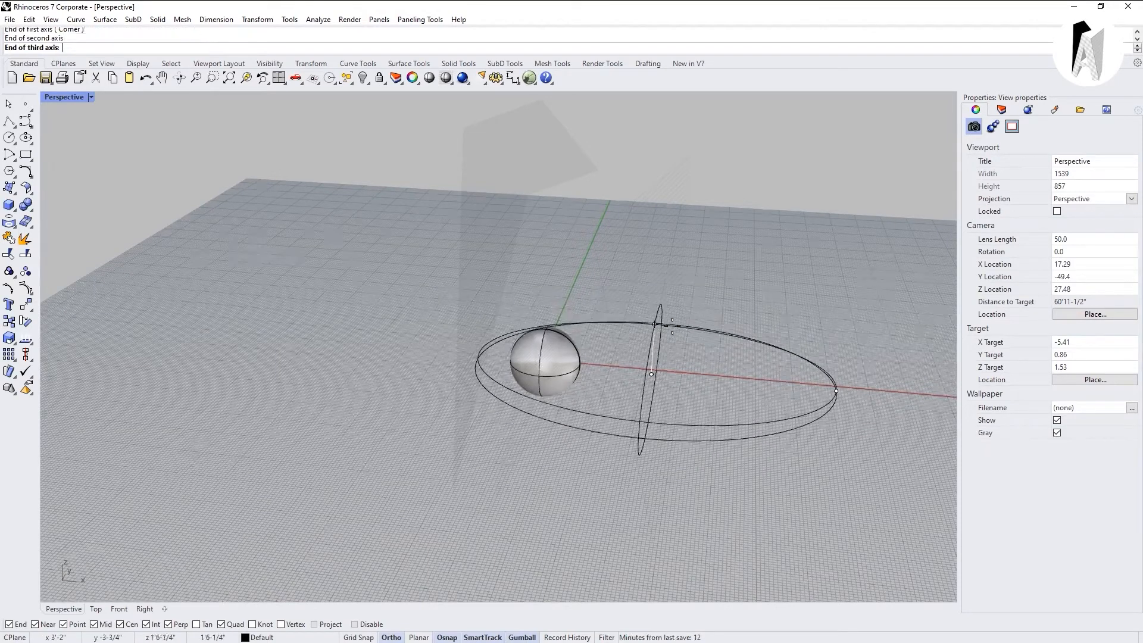
{"action": "left_click", "coordinate": [673, 325]}
{"action": "scroll", "coordinate": [690, 328], "scroll_direction": "up", "scroll_amount": 4}
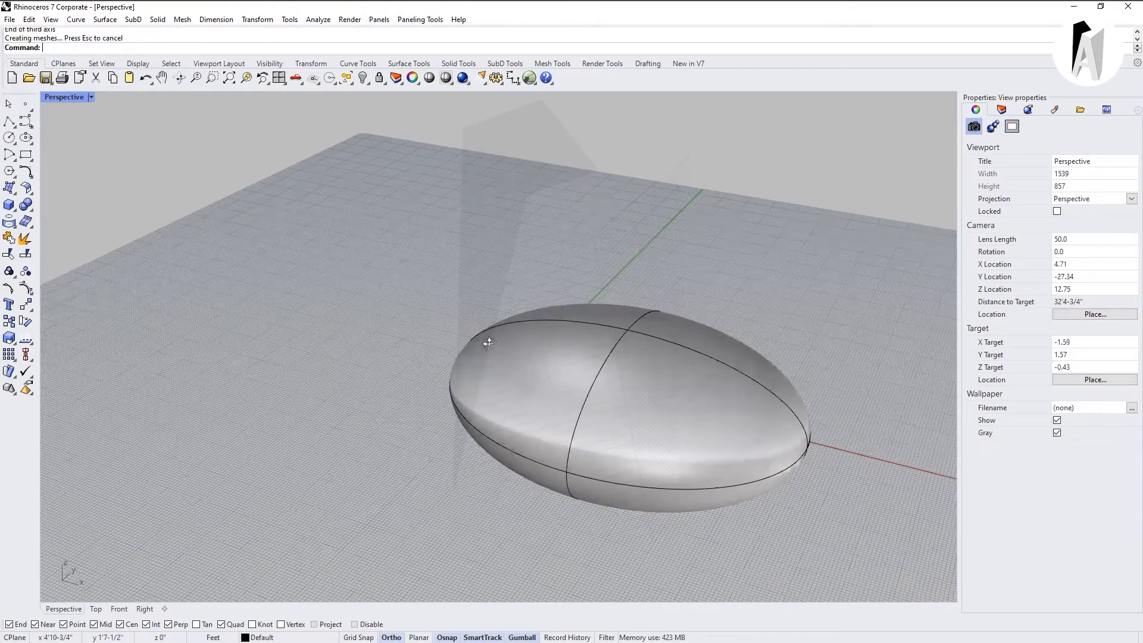
{"action": "left_click", "coordinate": [608, 317]}
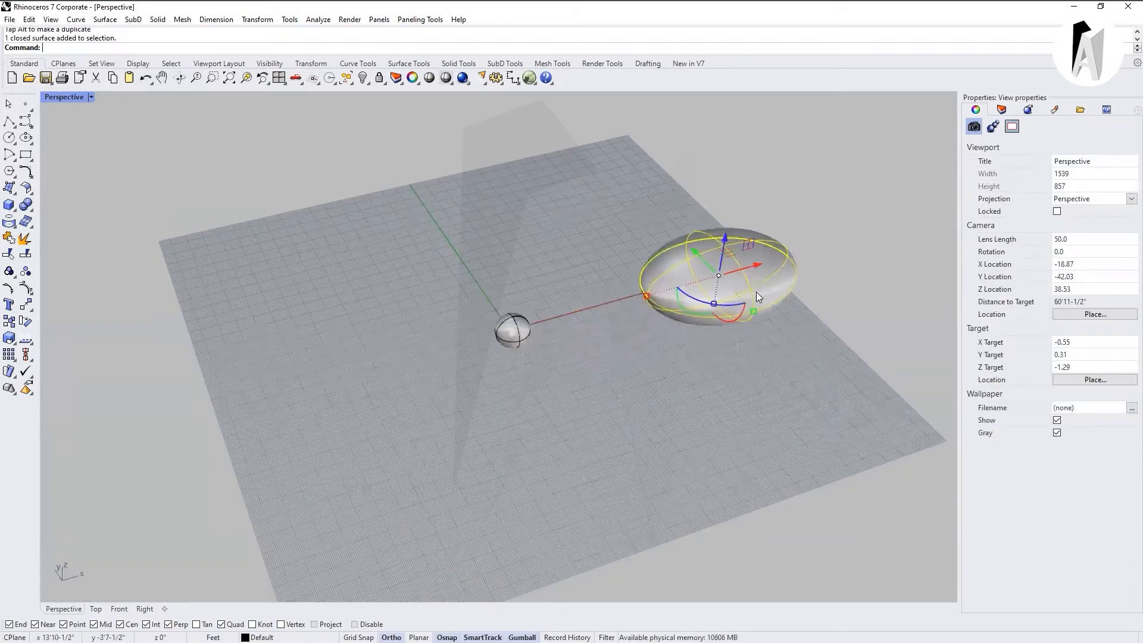
{"action": "key", "text": "Delete"}
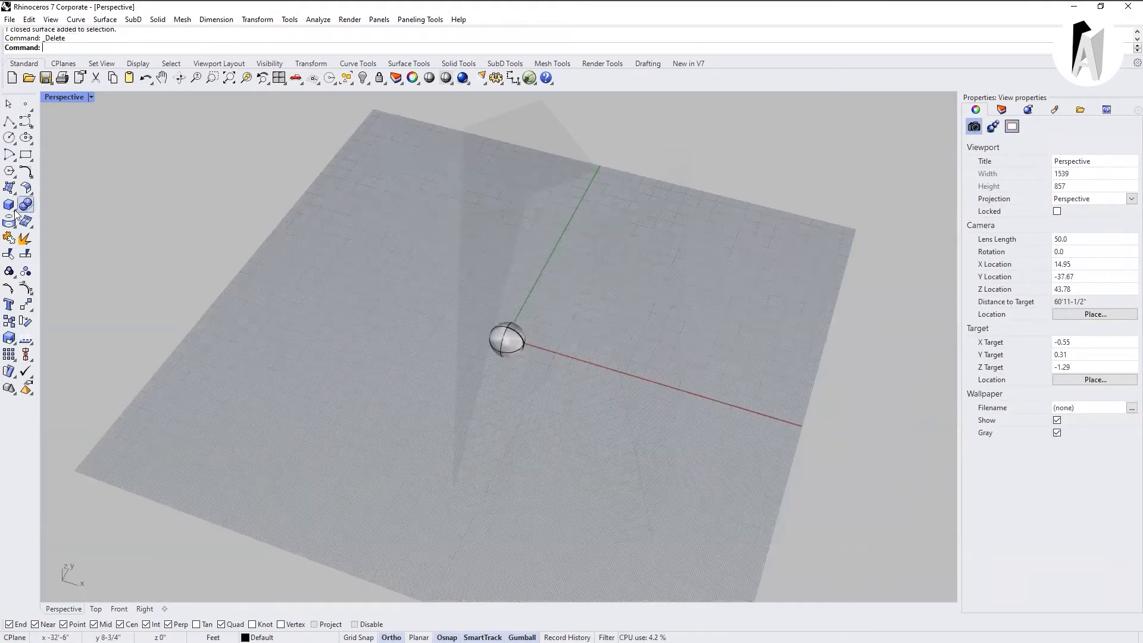
Draw an elongated ellipsoid centred on the red axis at about 3 ft, with its third axis reaching about 1 ft 11-3/4 in upward
{"action": "left_click", "coordinate": [14, 209]}
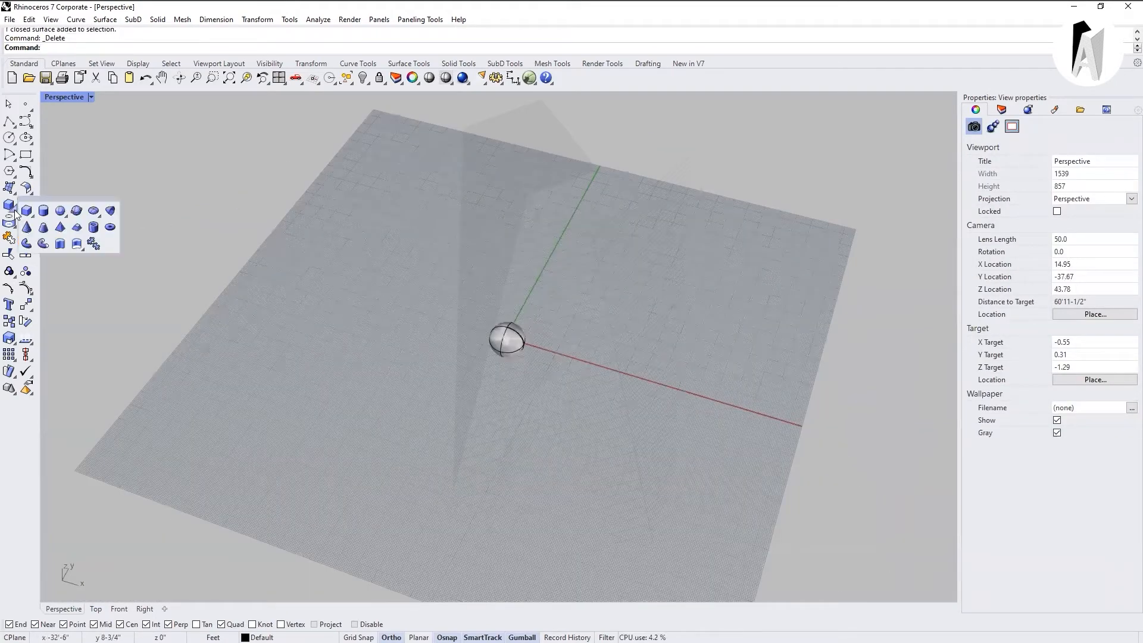
{"action": "left_click", "coordinate": [98, 217]}
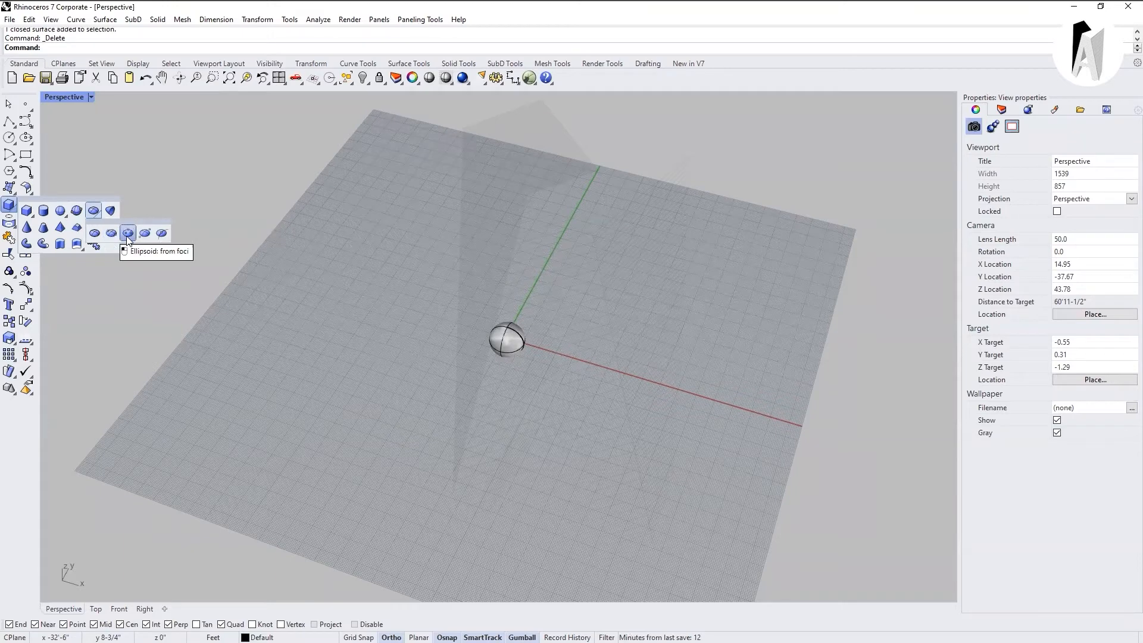
{"action": "left_click", "coordinate": [94, 211]}
{"action": "scroll", "coordinate": [619, 363], "scroll_direction": "up", "scroll_amount": 2}
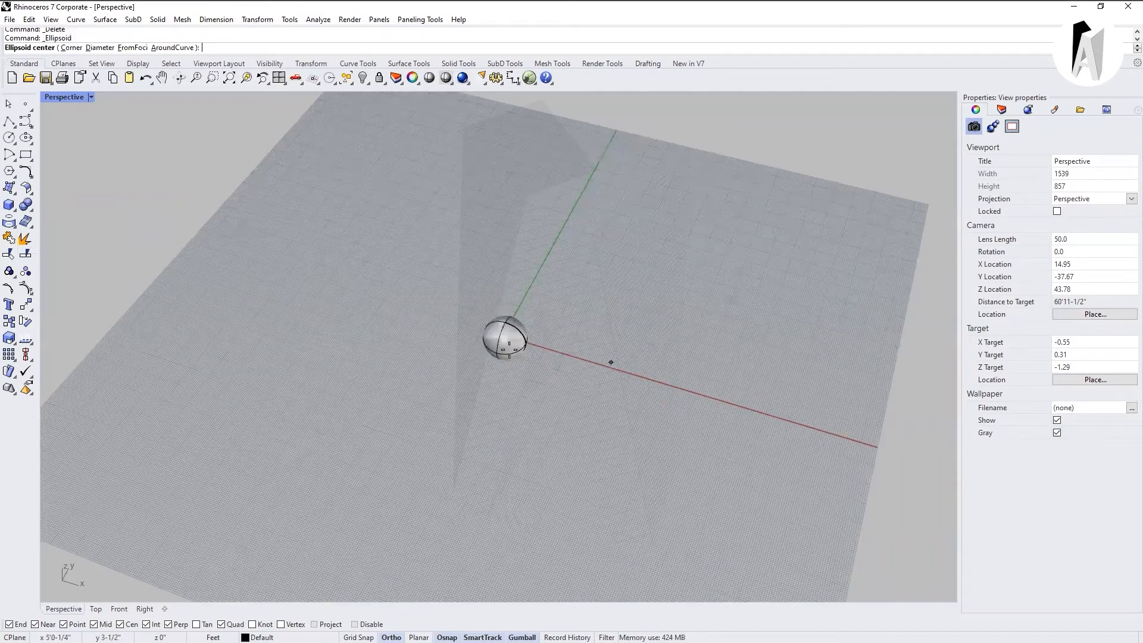
{"action": "scroll", "coordinate": [611, 362], "scroll_direction": "up", "scroll_amount": 2}
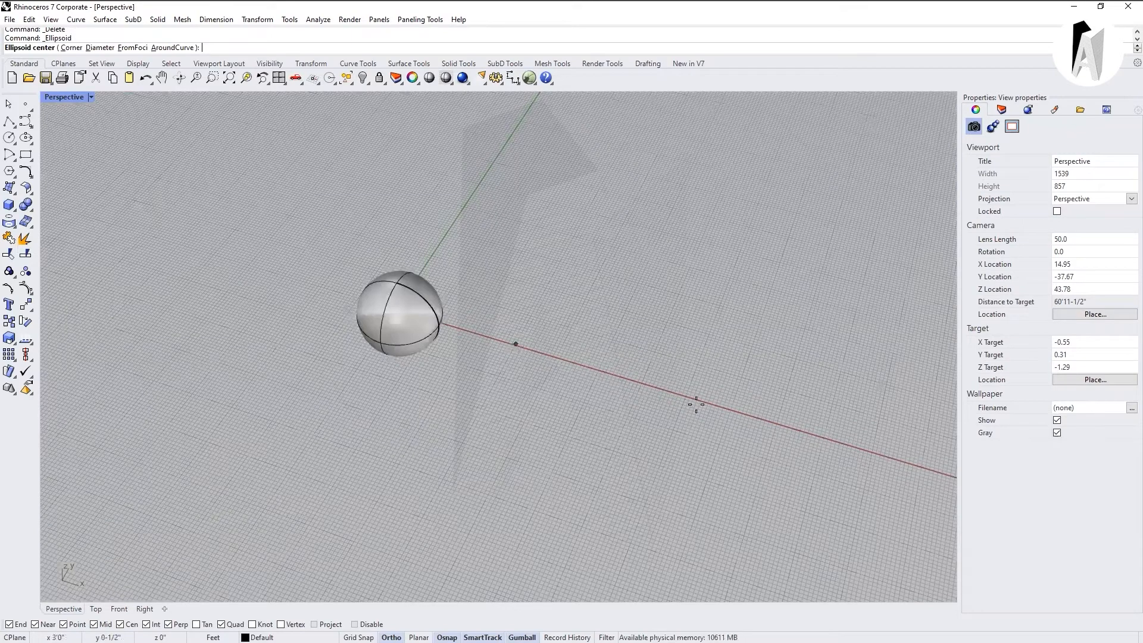
{"action": "left_click", "coordinate": [733, 416]}
{"action": "left_click", "coordinate": [733, 415]}
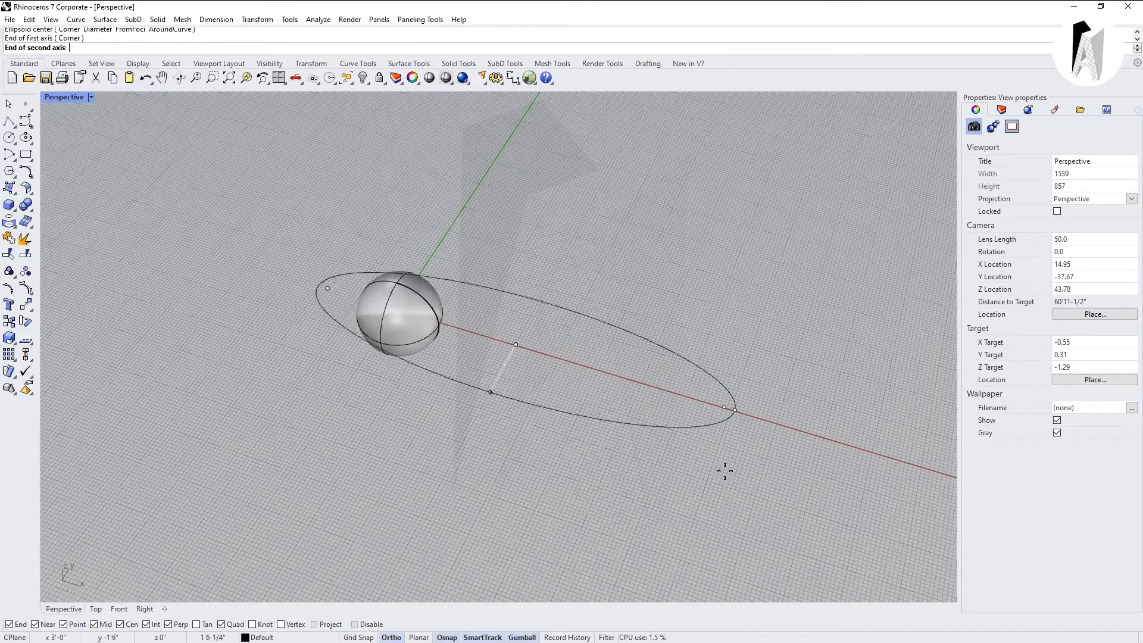
{"action": "left_click", "coordinate": [494, 446]}
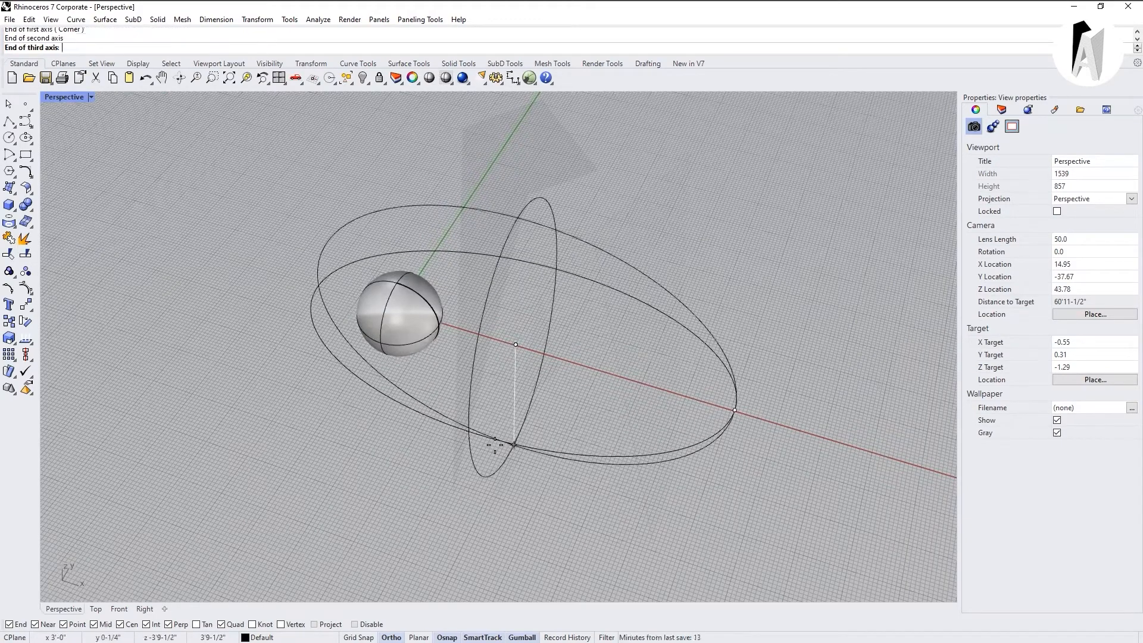
{"action": "right_click_drag", "start_coordinate": [518, 375], "coordinate": [466, 309]}
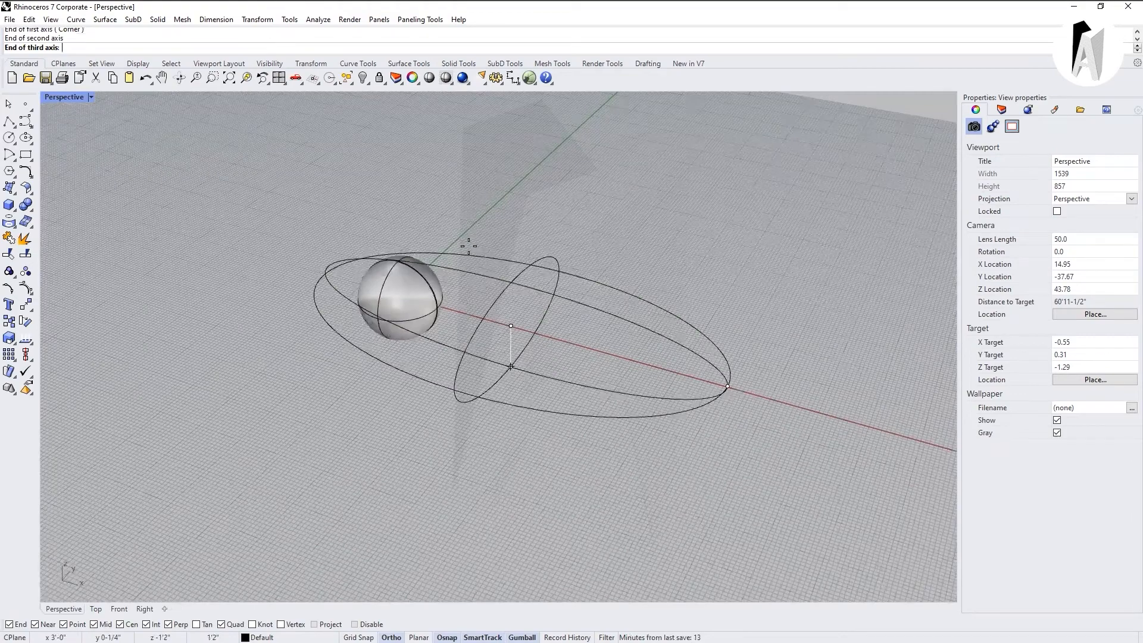
{"action": "left_click", "coordinate": [460, 208]}
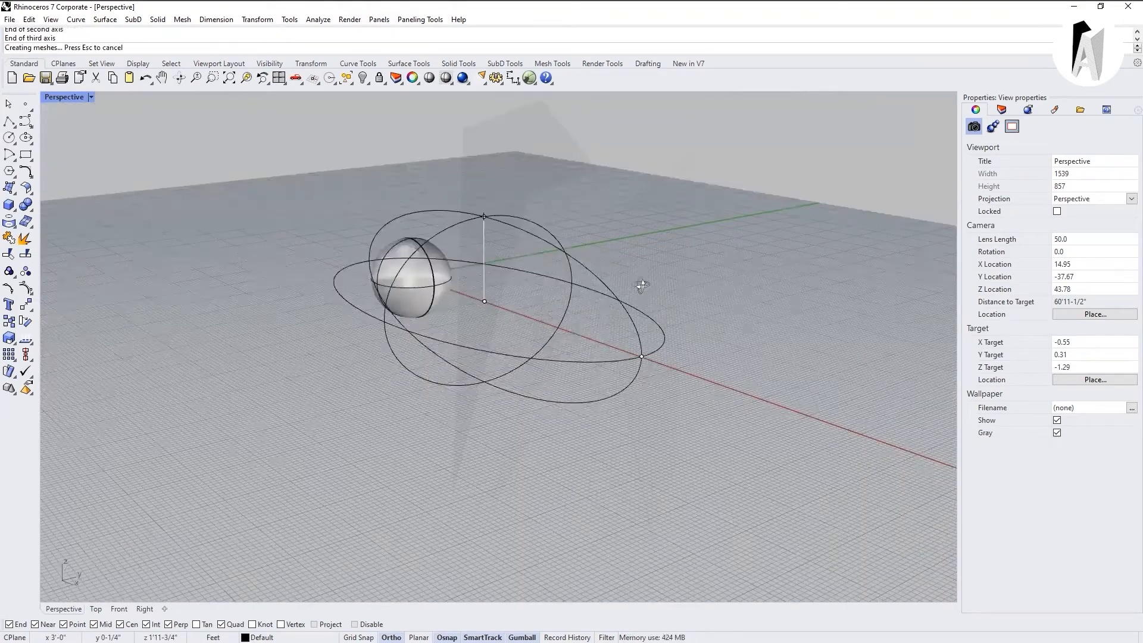
{"action": "right_click_drag", "start_coordinate": [642, 286], "coordinate": [549, 339]}
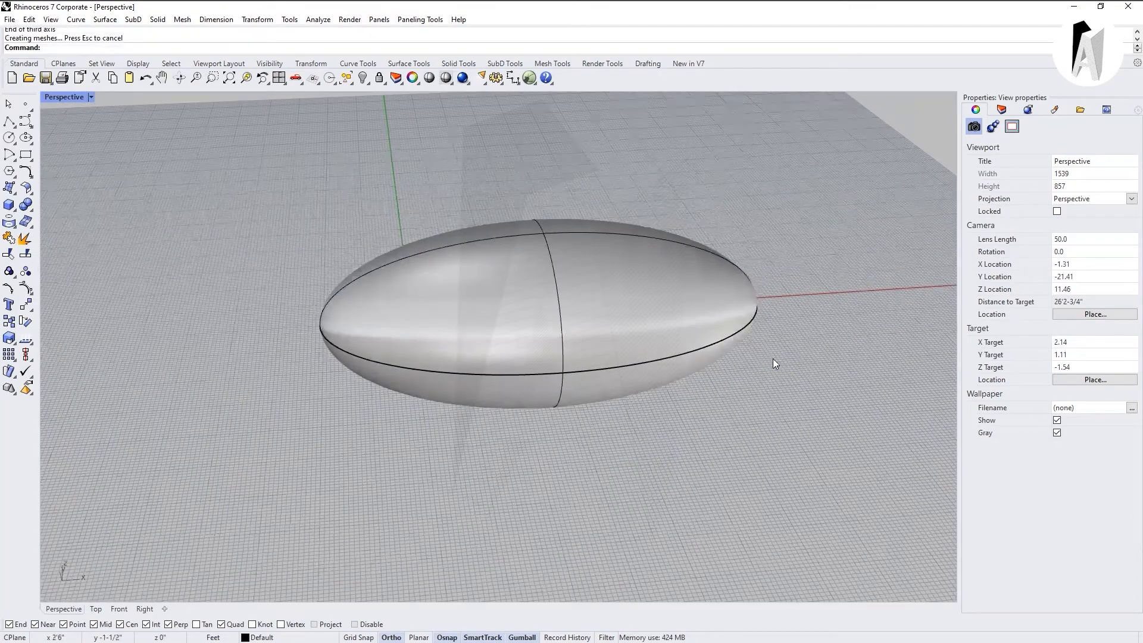
Move the ellipsoid along the red axis until it is clear of the sphere
{"action": "right_click_drag", "start_coordinate": [773, 362], "coordinate": [842, 394]}
{"action": "left_click", "coordinate": [543, 375]}
{"action": "scroll", "coordinate": [472, 397], "scroll_direction": "down", "scroll_amount": 4}
{"action": "right_click_drag", "start_coordinate": [601, 405], "coordinate": [729, 341]}
{"action": "key", "text": "Escape"}
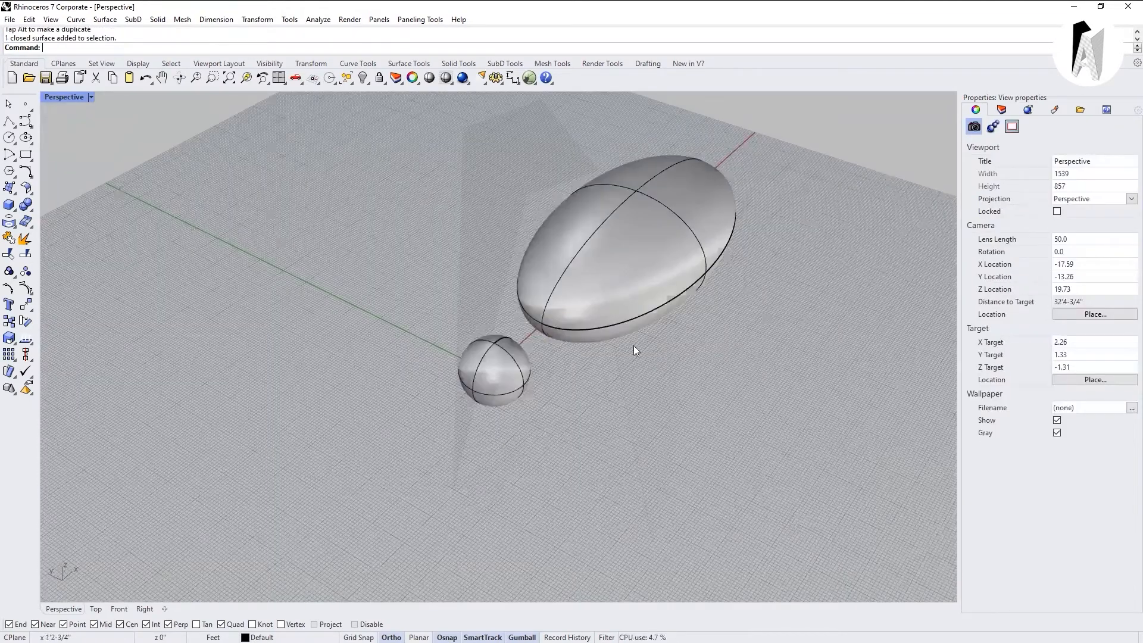
Scale the sphere uniformly by 3 and move it along the red axis to the far side of the origin from the ellipsoid
{"action": "right_click_drag", "start_coordinate": [564, 311], "coordinate": [225, 278]}
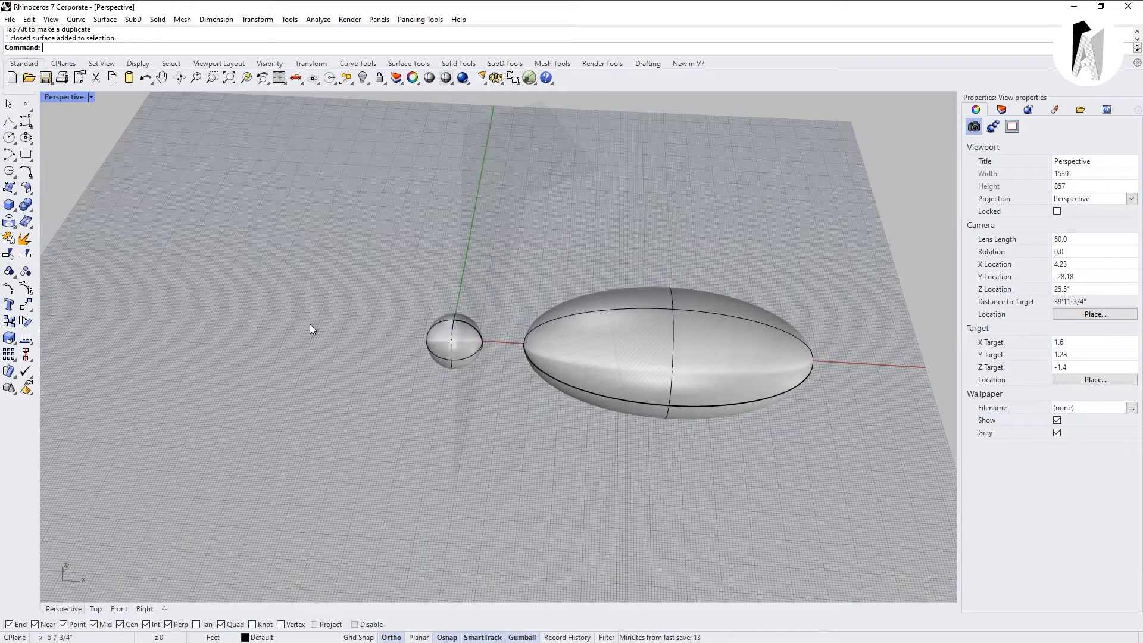
{"action": "scroll", "coordinate": [416, 383], "scroll_direction": "down", "scroll_amount": 3}
{"action": "right_click_drag", "start_coordinate": [416, 383], "coordinate": [468, 362]}
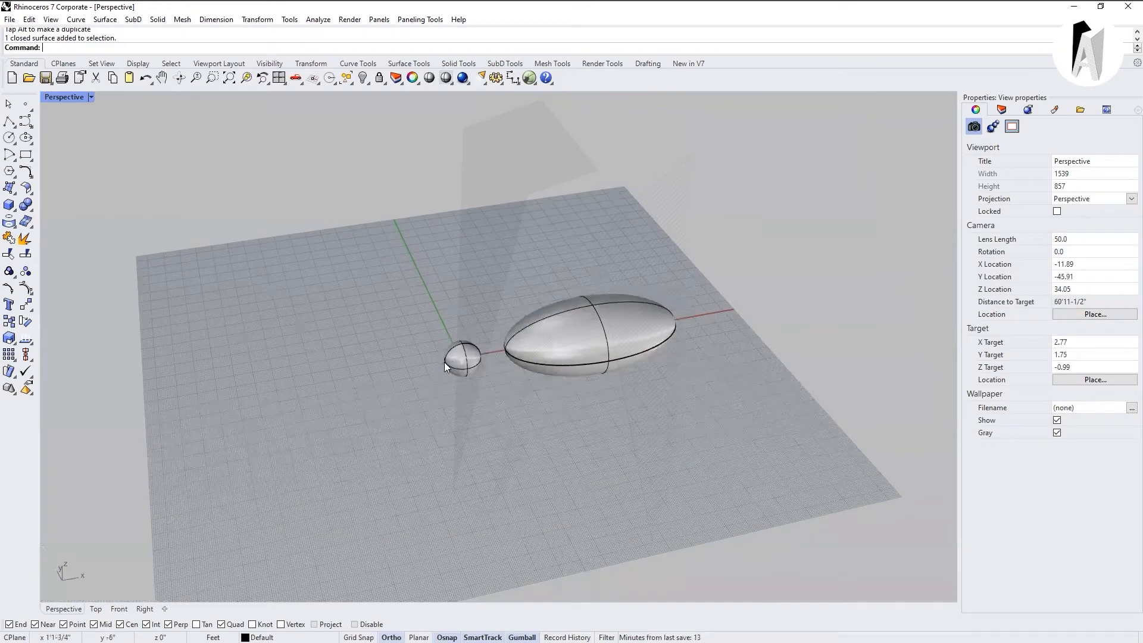
{"action": "left_click", "coordinate": [445, 362]}
{"action": "scroll", "coordinate": [444, 362], "scroll_direction": "up", "scroll_amount": 1}
{"action": "scroll", "coordinate": [436, 363], "scroll_direction": "up", "scroll_amount": 2}
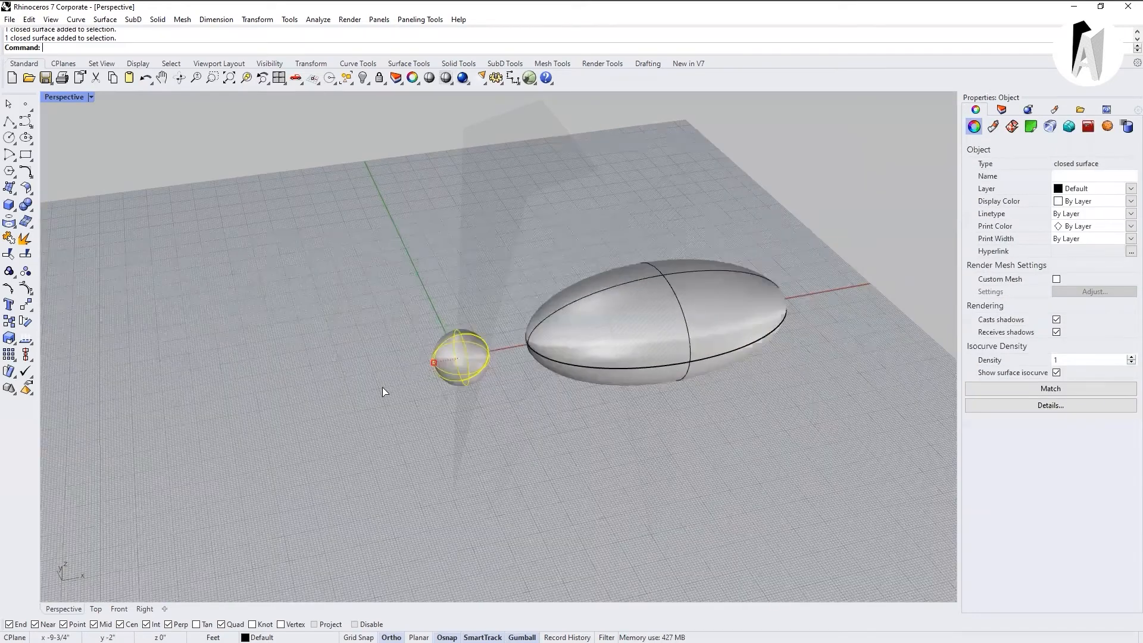
{"action": "type", "text": "3"}
{"action": "key", "text": "Return"}
{"action": "left_click_drag", "start_coordinate": [505, 352], "coordinate": [331, 371]}
{"action": "key", "text": "Escape"}
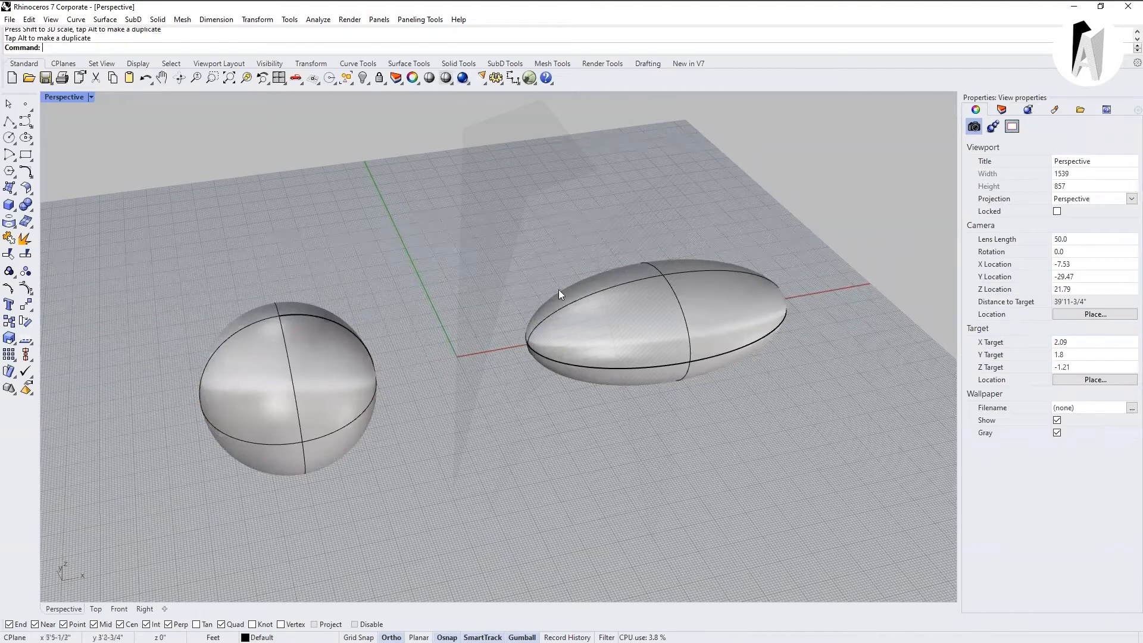
Draw a thick horizontal torus near the end of the red axis, just beyond the ellipsoid
{"action": "left_click", "coordinate": [15, 210]}
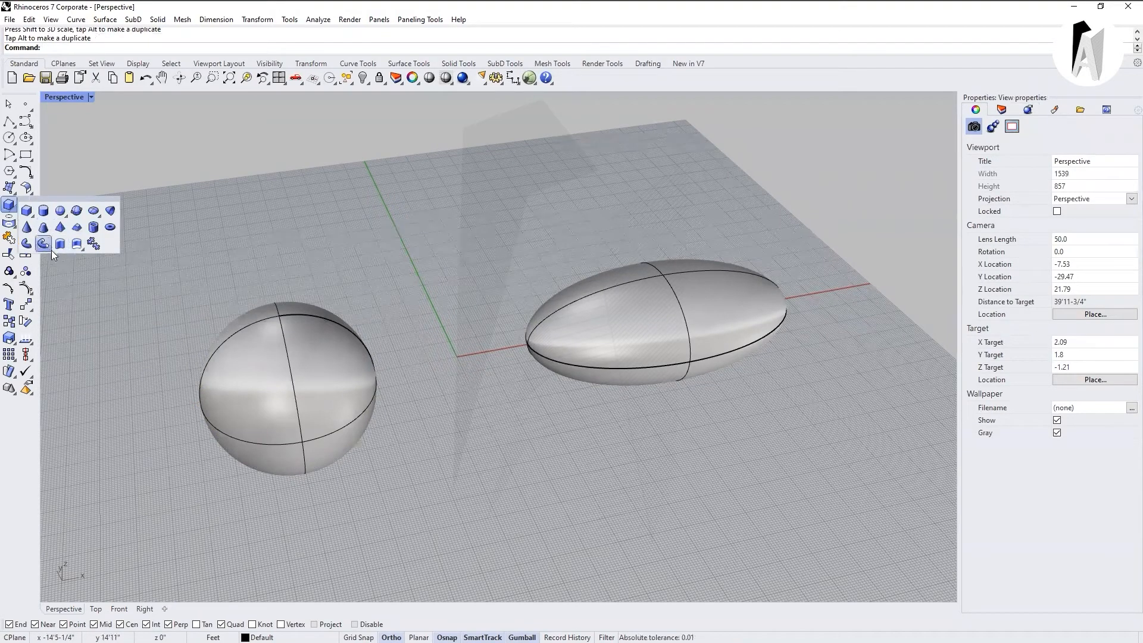
{"action": "left_click", "coordinate": [110, 228]}
{"action": "scroll", "coordinate": [465, 297], "scroll_direction": "down", "scroll_amount": 6}
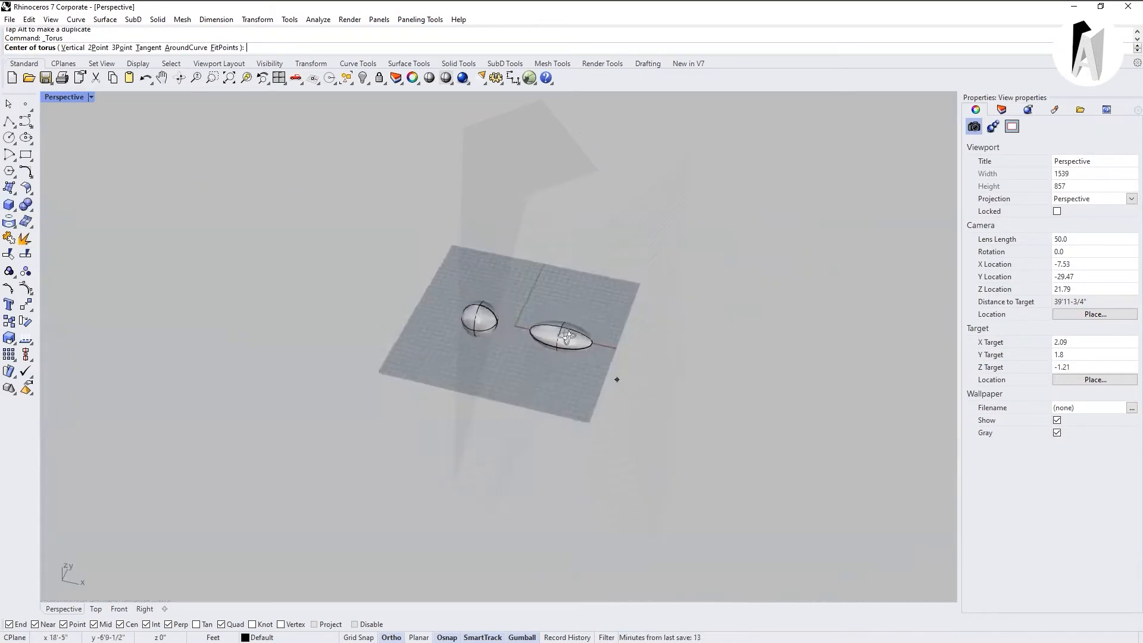
{"action": "scroll", "coordinate": [651, 354], "scroll_direction": "up", "scroll_amount": 2}
{"action": "left_click", "coordinate": [563, 340]}
{"action": "left_click", "coordinate": [650, 344]}
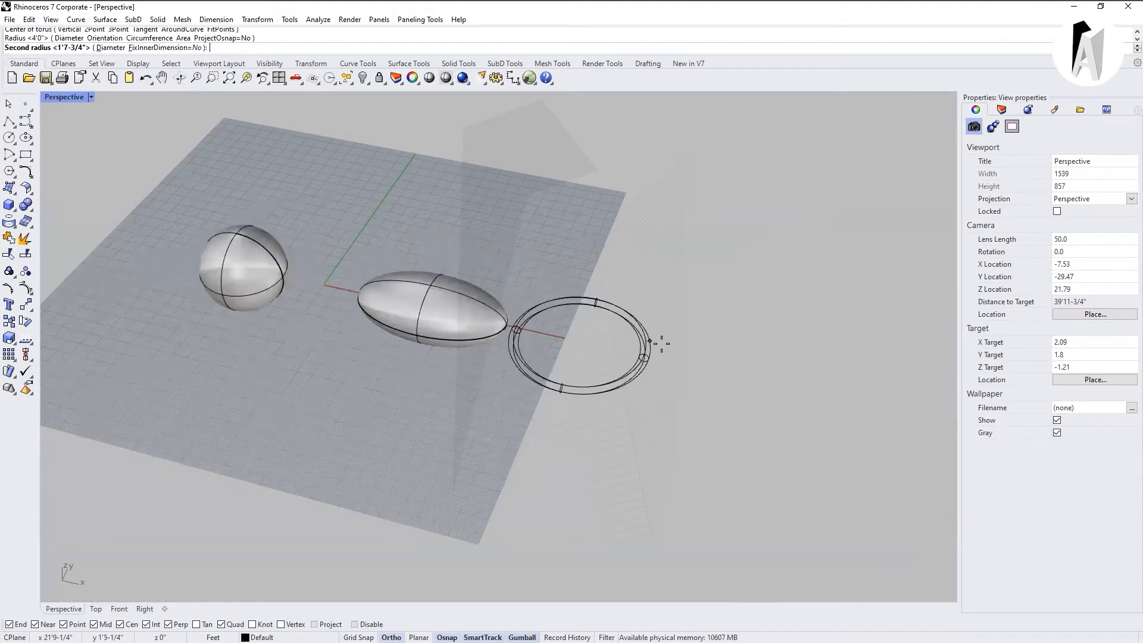
{"action": "left_click", "coordinate": [627, 341]}
{"action": "scroll", "coordinate": [548, 350], "scroll_direction": "up", "scroll_amount": 6}
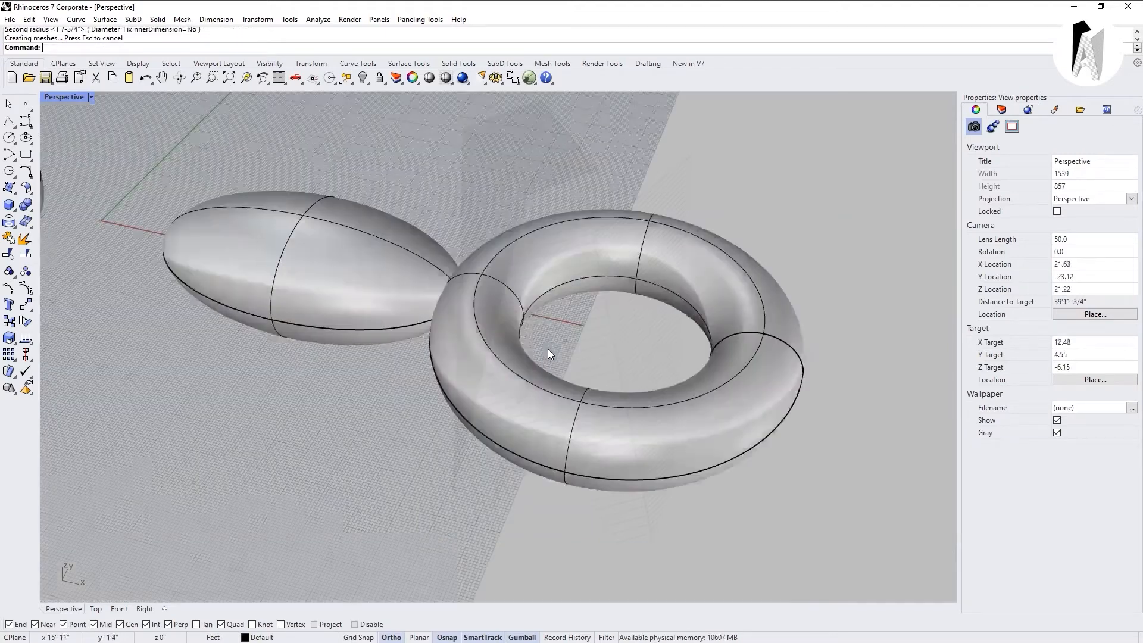
Move the torus along the red axis until it is clear of the ellipsoid
{"action": "right_click_drag", "start_coordinate": [500, 331], "coordinate": [516, 312]}
{"action": "left_click", "coordinate": [516, 313]}
{"action": "left_click_drag", "start_coordinate": [537, 316], "coordinate": [685, 331]}
{"action": "scroll", "coordinate": [684, 333], "scroll_direction": "down", "scroll_amount": 8}
{"action": "left_click", "coordinate": [691, 383]}
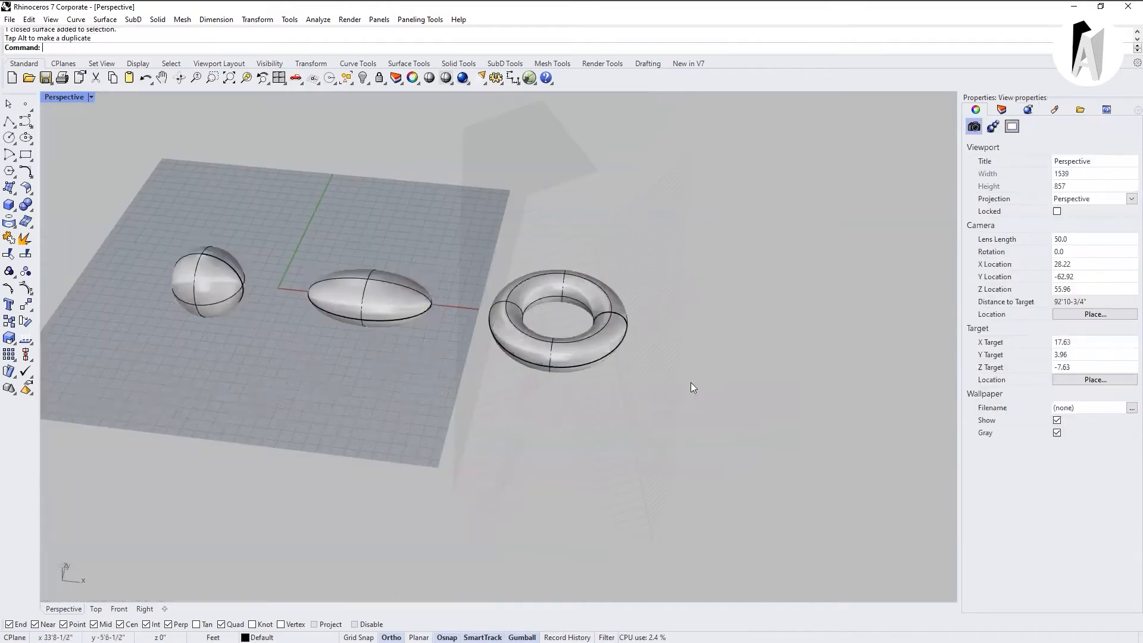
Draw a circle by centre and radius on the far side of the torus, slightly wider than the torus
{"action": "right_click_drag", "start_coordinate": [691, 383], "coordinate": [514, 329]}
{"action": "right_click_drag", "start_coordinate": [567, 362], "coordinate": [578, 331]}
{"action": "scroll", "coordinate": [563, 332], "scroll_direction": "up", "scroll_amount": 8}
{"action": "scroll", "coordinate": [538, 321], "scroll_direction": "down", "scroll_amount": 5}
{"action": "right_click_drag", "start_coordinate": [417, 315], "coordinate": [333, 334]}
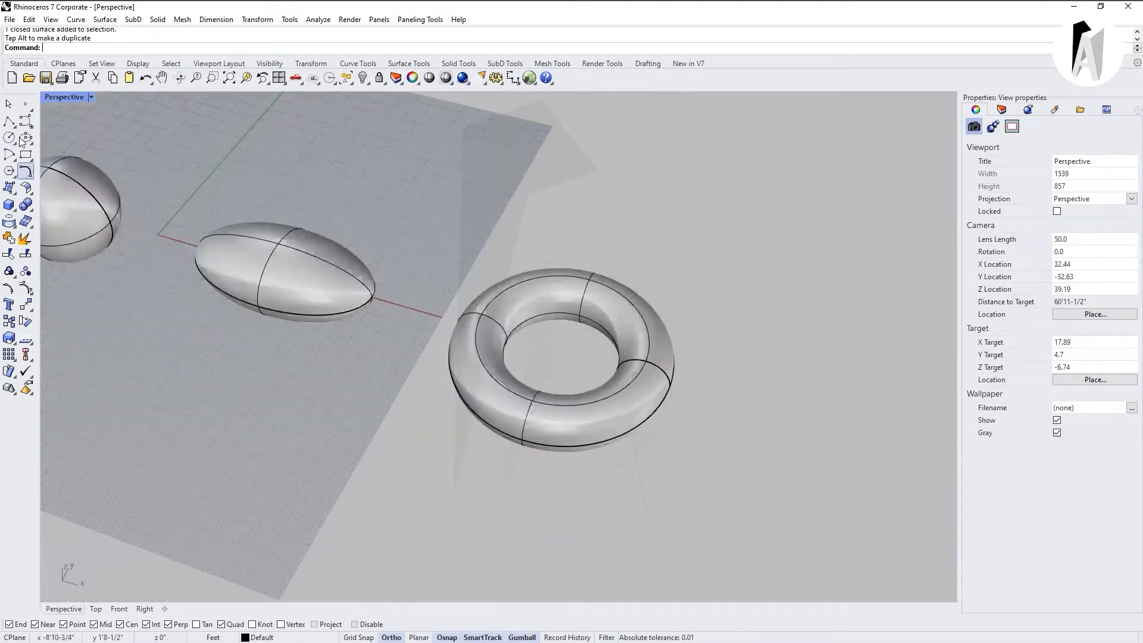
{"action": "left_click", "coordinate": [9, 138]}
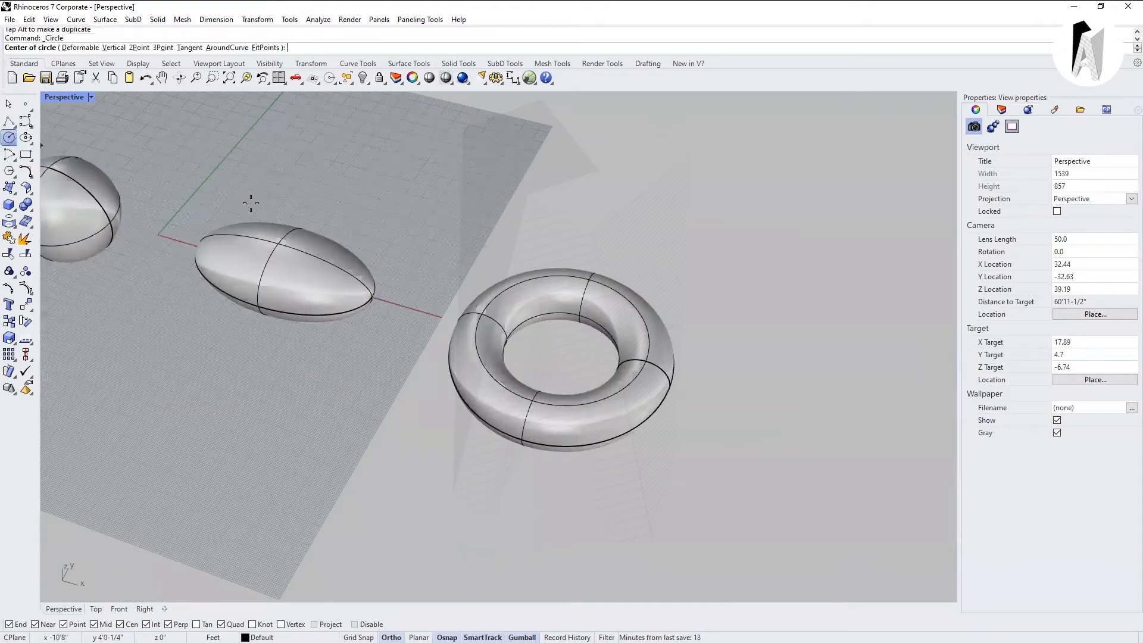
{"action": "scroll", "coordinate": [375, 239], "scroll_direction": "down", "scroll_amount": 3}
{"action": "left_click", "coordinate": [712, 354]}
{"action": "left_click", "coordinate": [792, 420]}
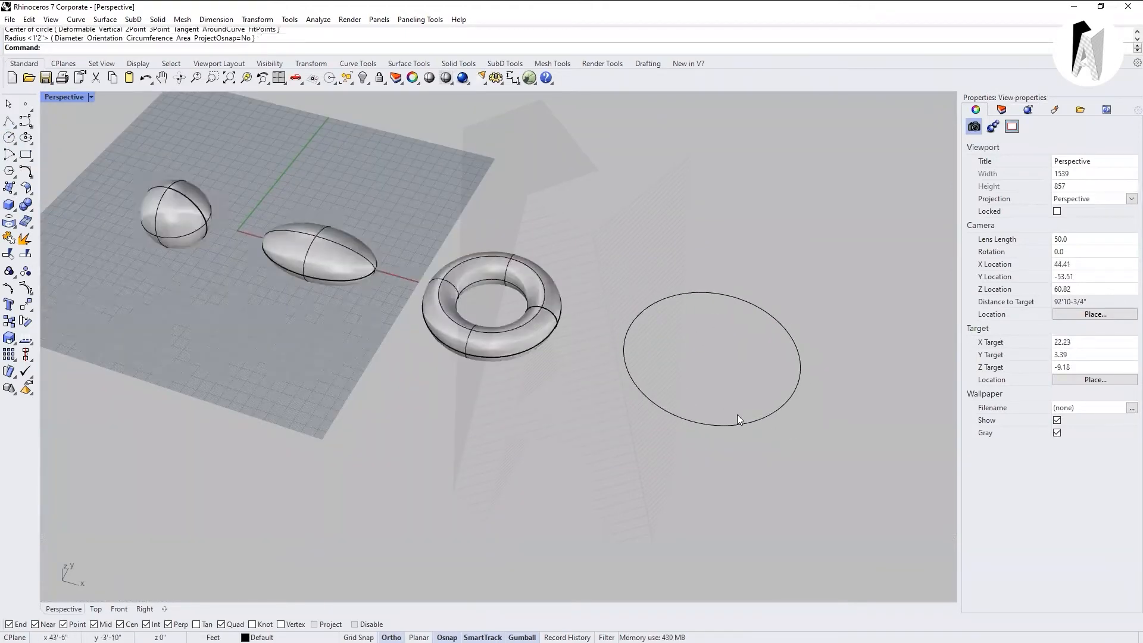
Run Pipe along the circle with one picked small radius to form a closed ring
{"action": "left_click", "coordinate": [739, 424]}
{"action": "type", "text": "Pipe"}
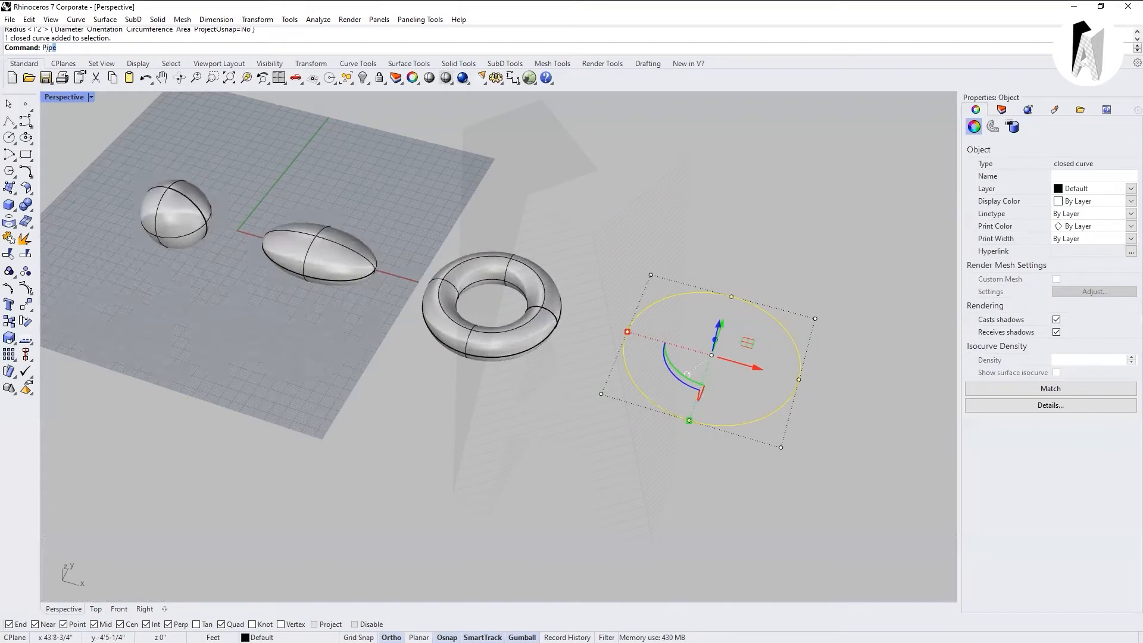
{"action": "key", "text": "Return"}
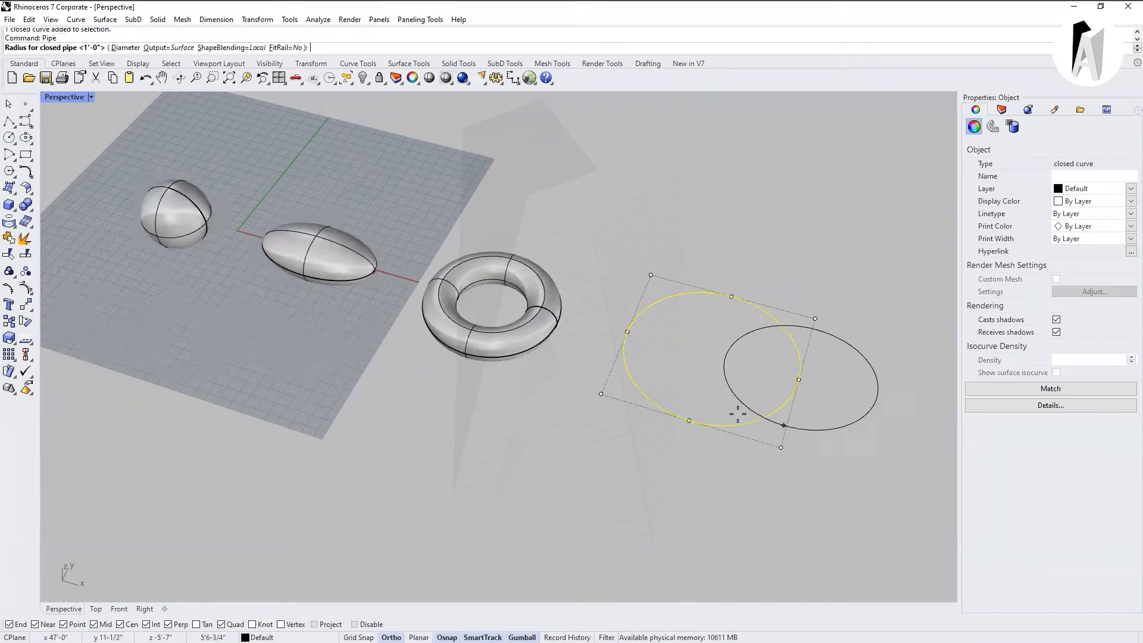
{"action": "scroll", "coordinate": [765, 399], "scroll_direction": "up", "scroll_amount": 3}
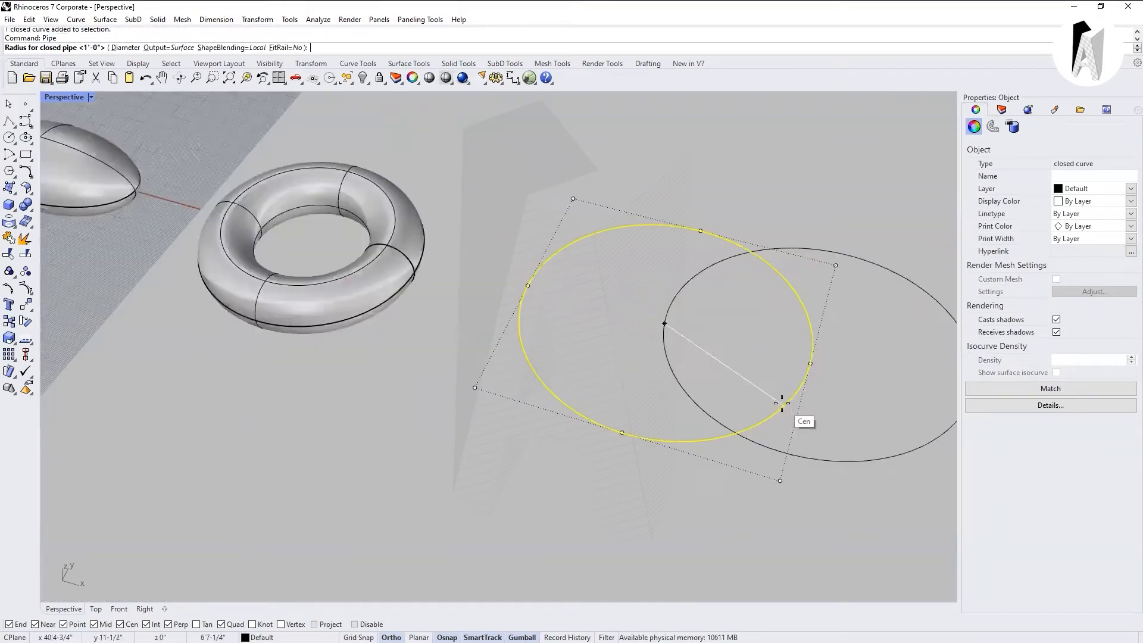
{"action": "left_click", "coordinate": [802, 381]}
{"action": "key", "text": "Return"}
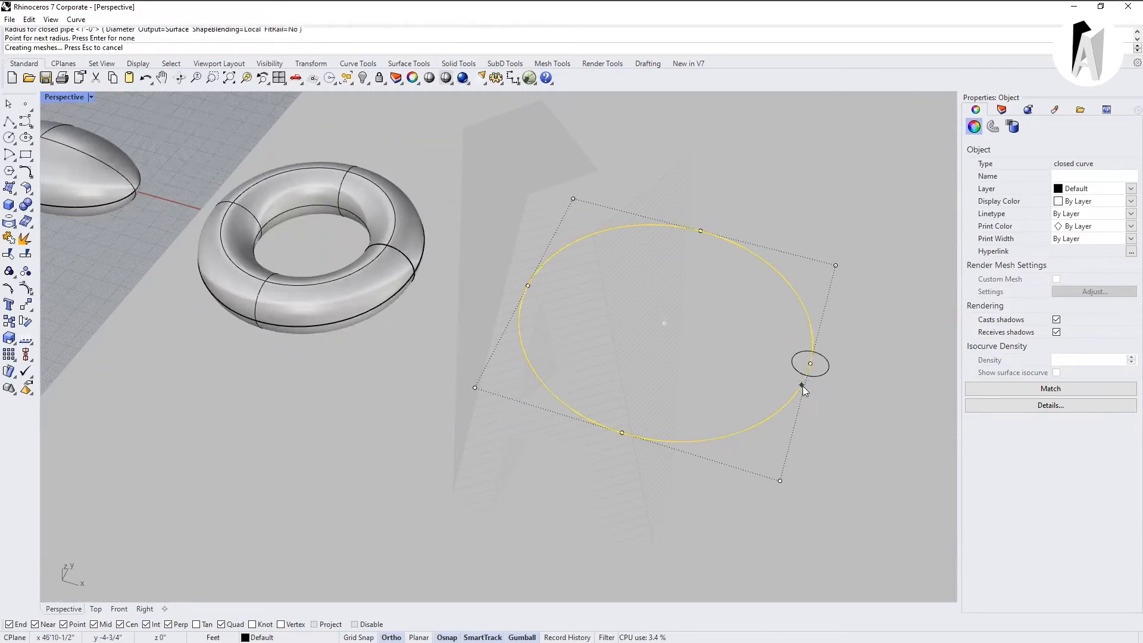
{"action": "left_click", "coordinate": [814, 500]}
Compare the piped ring with the torus, and delete the pipe together with its circle
{"action": "scroll", "coordinate": [553, 401], "scroll_direction": "down", "scroll_amount": 2}
{"action": "mouse_move", "coordinate": [562, 399]}
{"action": "right_mouse_down"}
{"action": "mouse_move", "coordinate": [630, 323]}
{"action": "mouse_move", "coordinate": [556, 395]}
{"action": "right_mouse_up"}
{"action": "scroll", "coordinate": [459, 317], "scroll_direction": "up", "scroll_amount": 5}
{"action": "scroll", "coordinate": [414, 282], "scroll_direction": "down", "scroll_amount": 5}
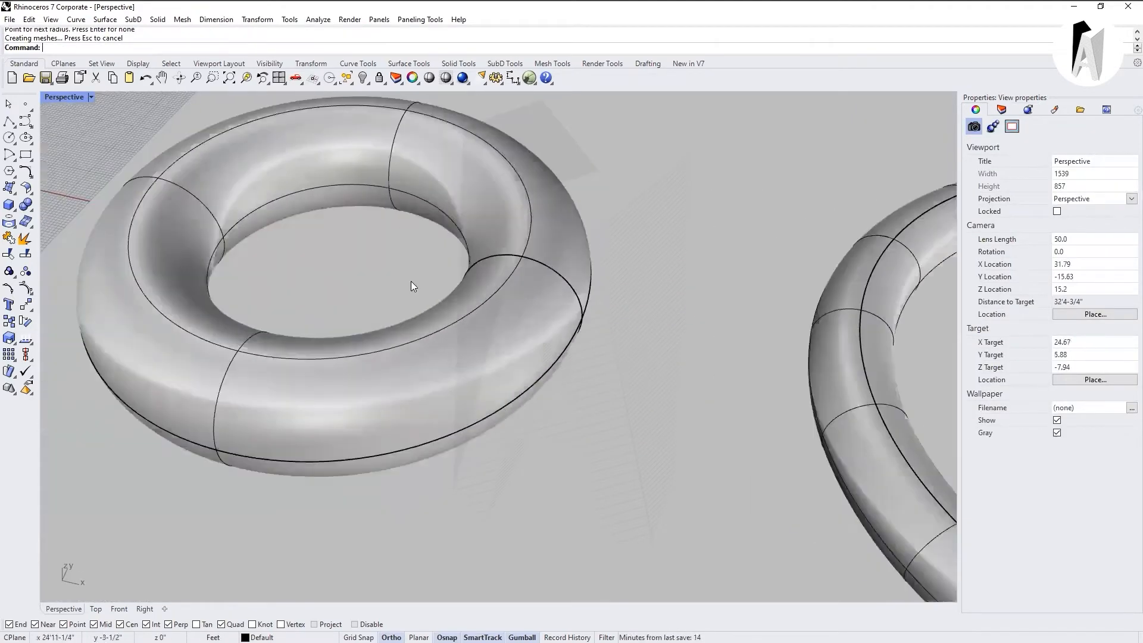
{"action": "left_click_drag", "start_coordinate": [810, 456], "coordinate": [656, 312]}
{"action": "key", "text": "Delete"}
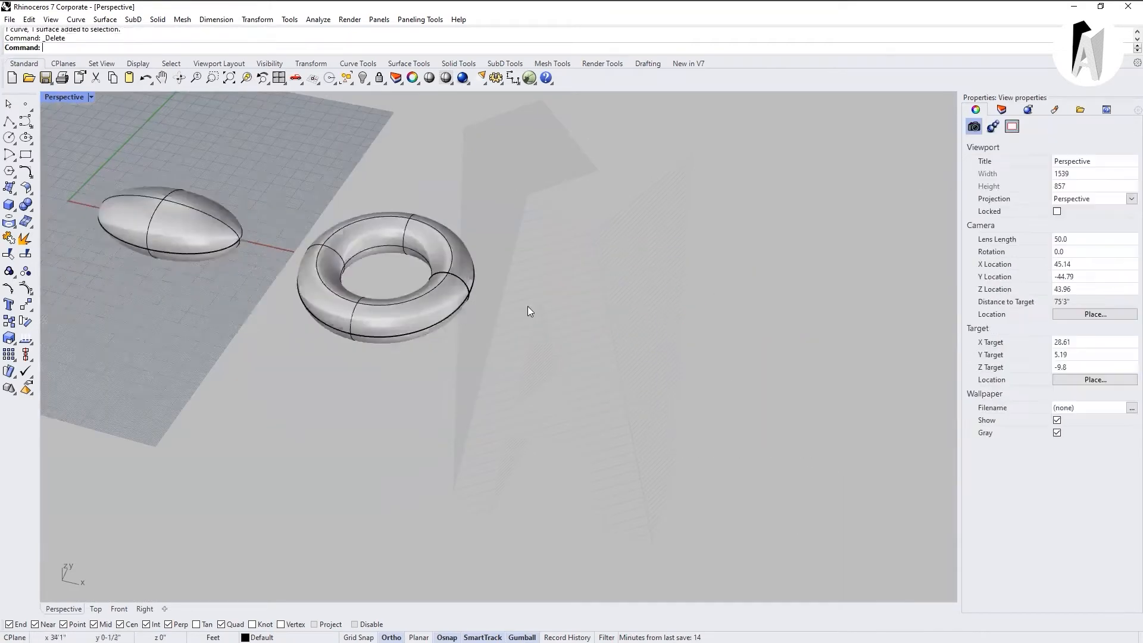
Create a vertical tube beyond the torus with about 3'3-3/4" outer radius, 2'7-1/2" inner radius and 6'2-1/4" height
{"action": "scroll", "coordinate": [407, 293], "scroll_direction": "up", "scroll_amount": 2}
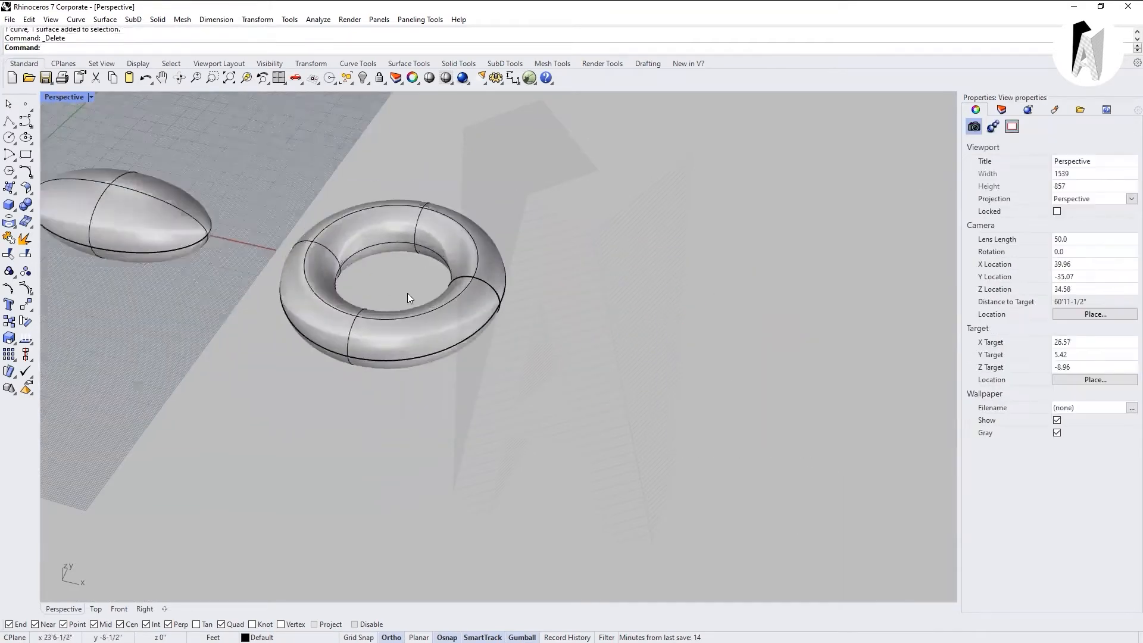
{"action": "left_click", "coordinate": [12, 208]}
{"action": "left_click", "coordinate": [91, 229]}
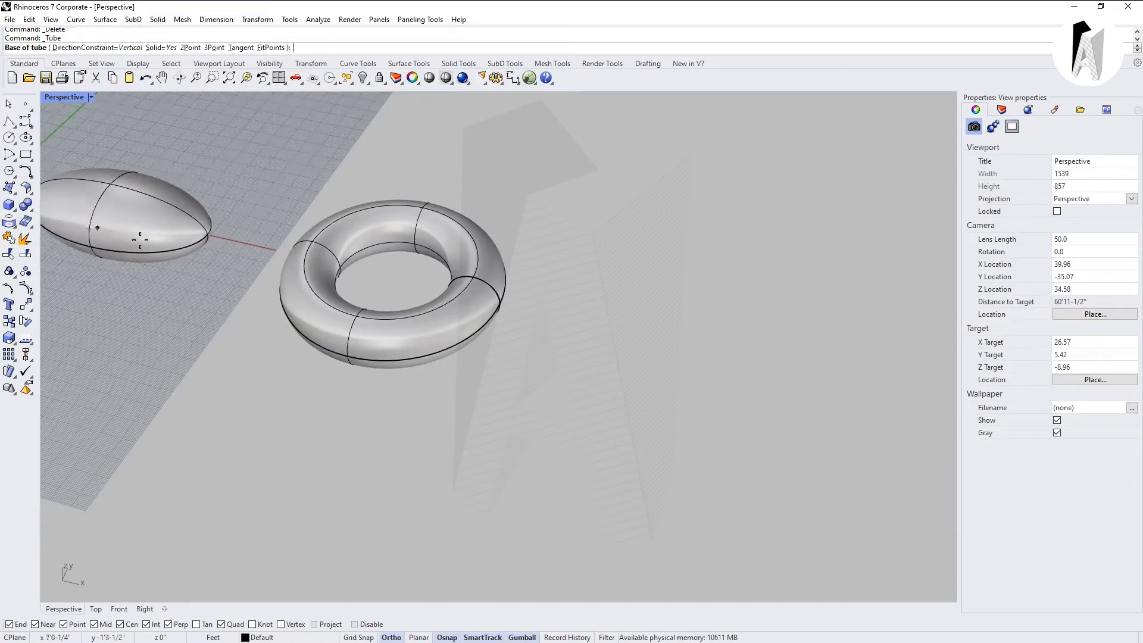
{"action": "left_click", "coordinate": [692, 331]}
{"action": "left_click", "coordinate": [755, 380]}
{"action": "left_click", "coordinate": [735, 360]}
{"action": "left_click", "coordinate": [700, 233]}
{"action": "scroll", "coordinate": [628, 321], "scroll_direction": "down", "scroll_amount": 3}
{"action": "right_click_drag", "start_coordinate": [628, 320], "coordinate": [652, 318]}
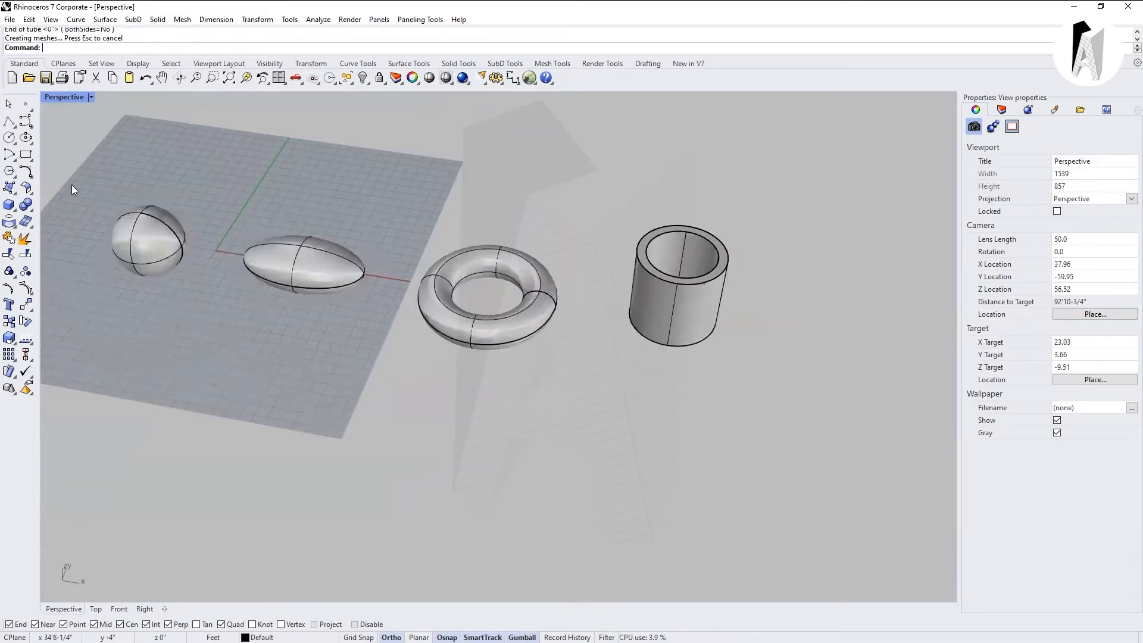
Create a second, larger vertical tube in front of the torus, with an outer radius of about 4'5" and a thicker wall
{"action": "left_click", "coordinate": [11, 209]}
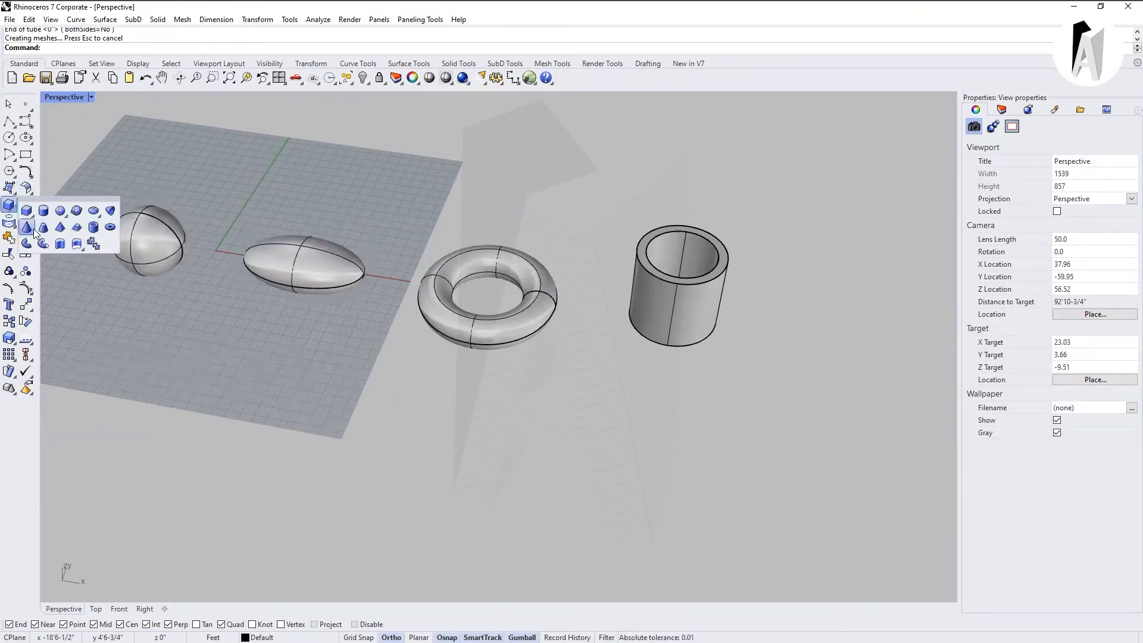
{"action": "left_click", "coordinate": [94, 227]}
{"action": "left_click", "coordinate": [449, 460]}
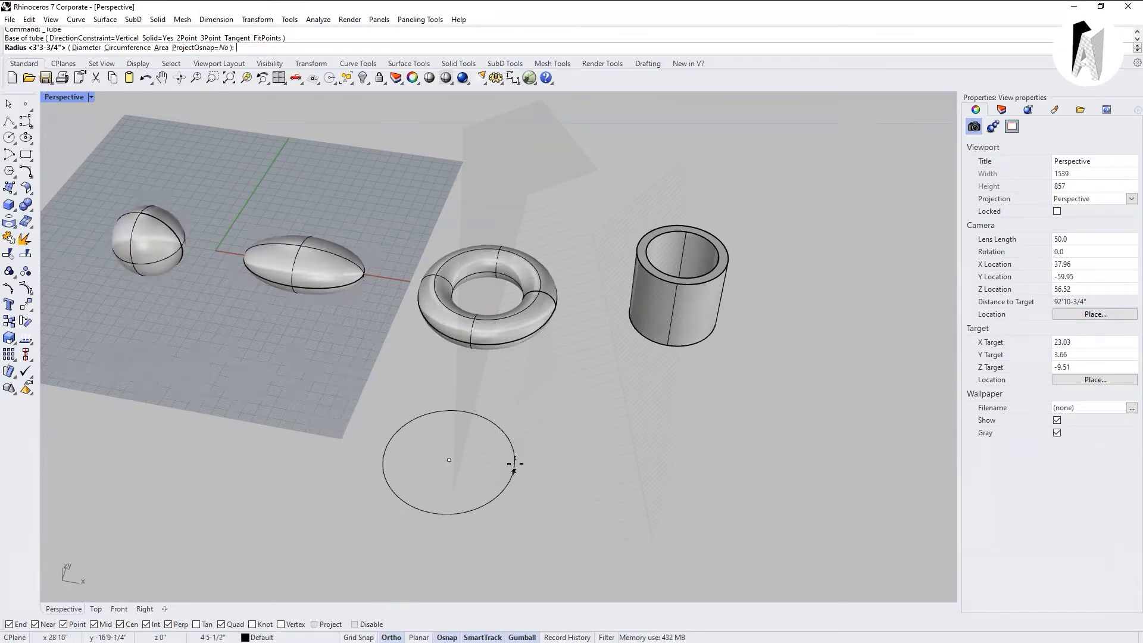
{"action": "left_click", "coordinate": [510, 463]}
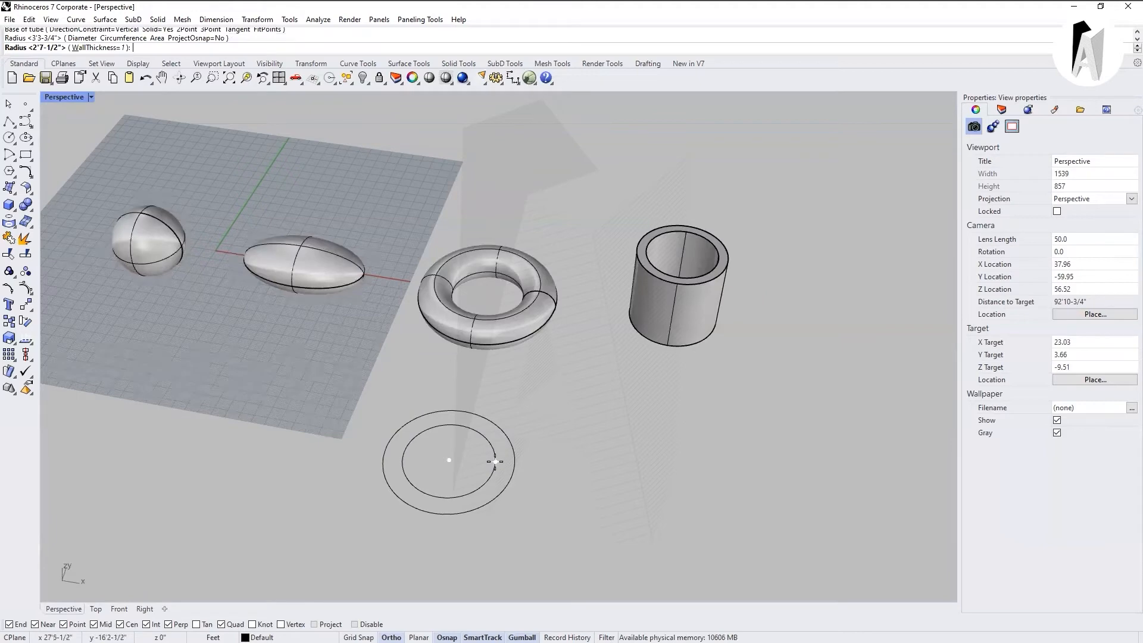
{"action": "left_click", "coordinate": [495, 462]}
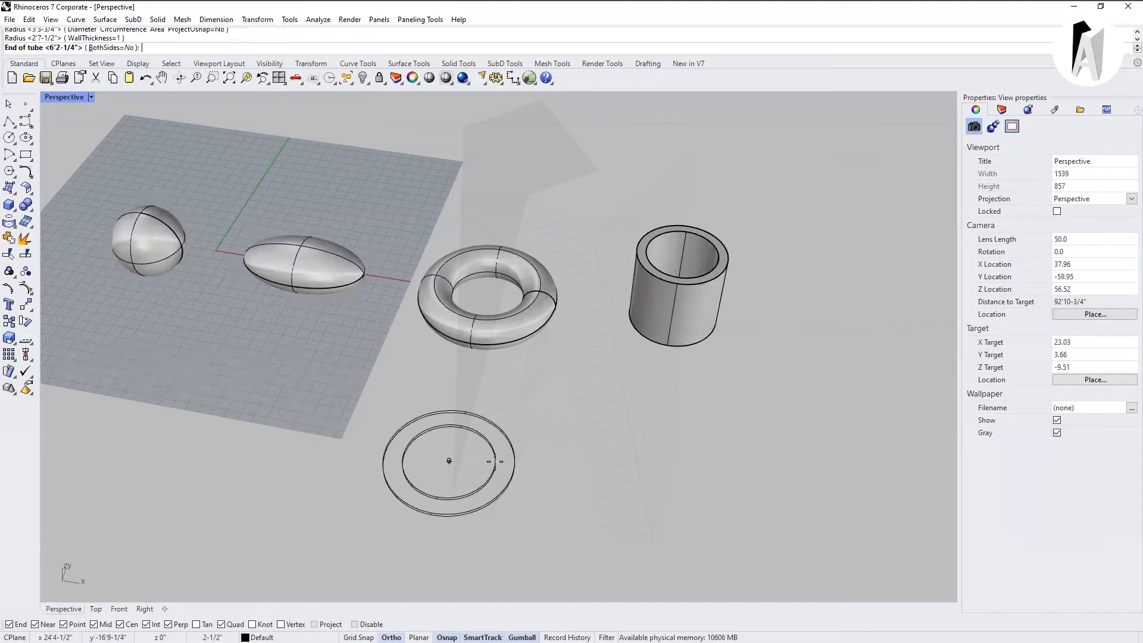
{"action": "left_click", "coordinate": [465, 363]}
{"action": "right_click_drag", "start_coordinate": [465, 363], "coordinate": [381, 393]}
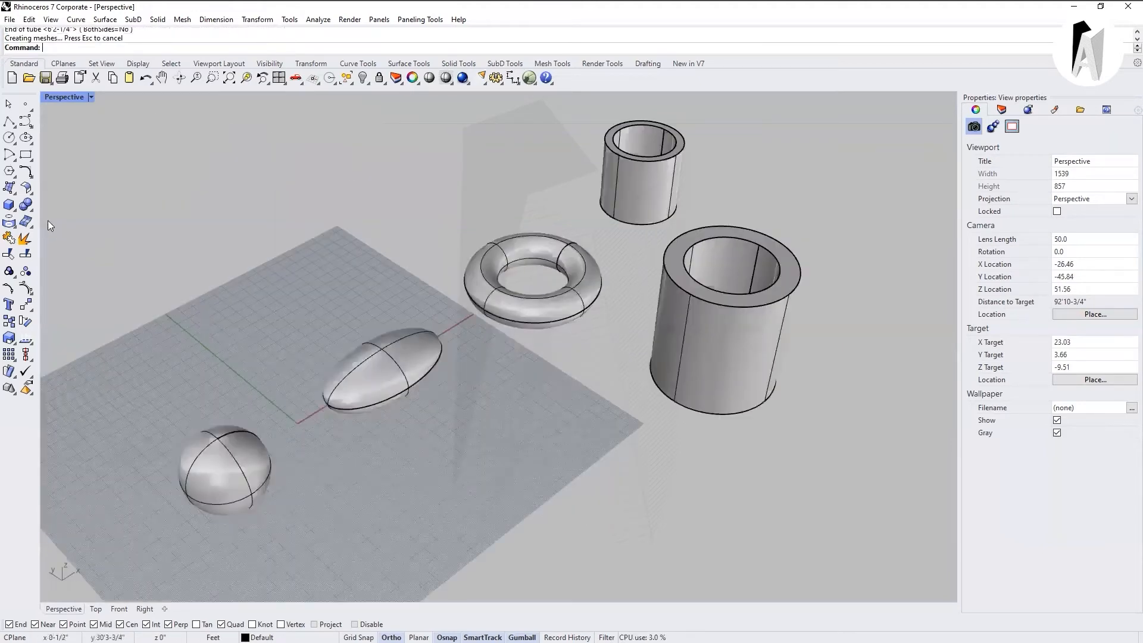
Create a vertical solid cone near the grid's corner, between the sphere and the larger tube
{"action": "left_click", "coordinate": [10, 205]}
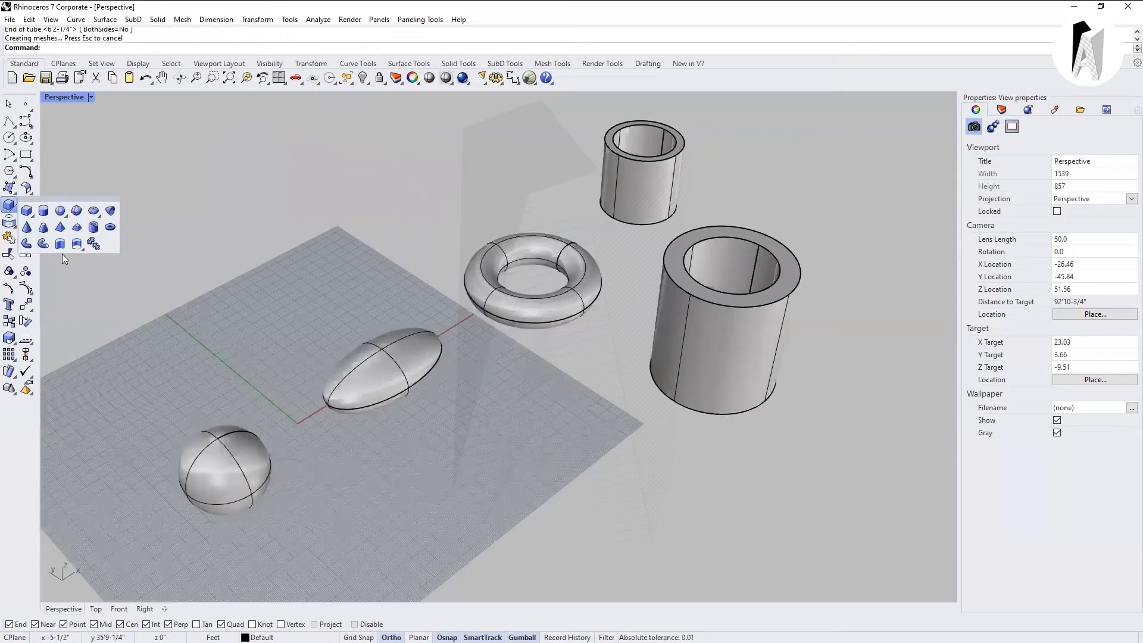
{"action": "left_click", "coordinate": [27, 227]}
{"action": "left_click", "coordinate": [547, 492]}
{"action": "left_click", "coordinate": [620, 515]}
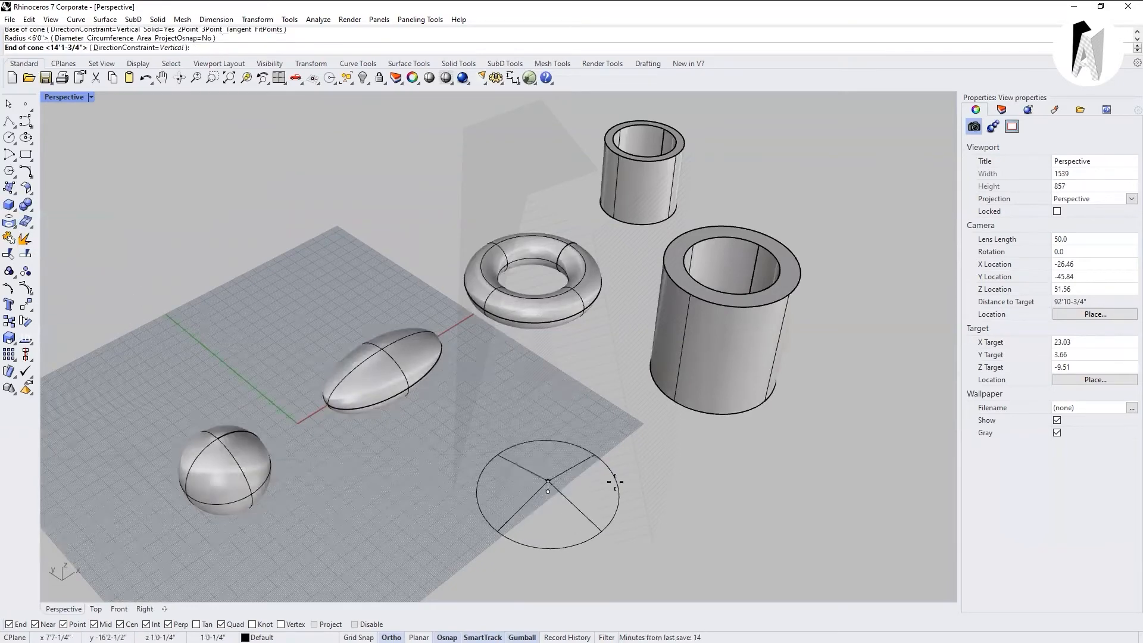
{"action": "left_click", "coordinate": [644, 472]}
{"action": "scroll", "coordinate": [584, 448], "scroll_direction": "down", "scroll_amount": 5}
{"action": "right_click_drag", "start_coordinate": [585, 448], "coordinate": [610, 427]}
Create a tilted truncated cone in front of the cone, picking its base radius, top point and top radius freehand
{"action": "left_click", "coordinate": [15, 218]}
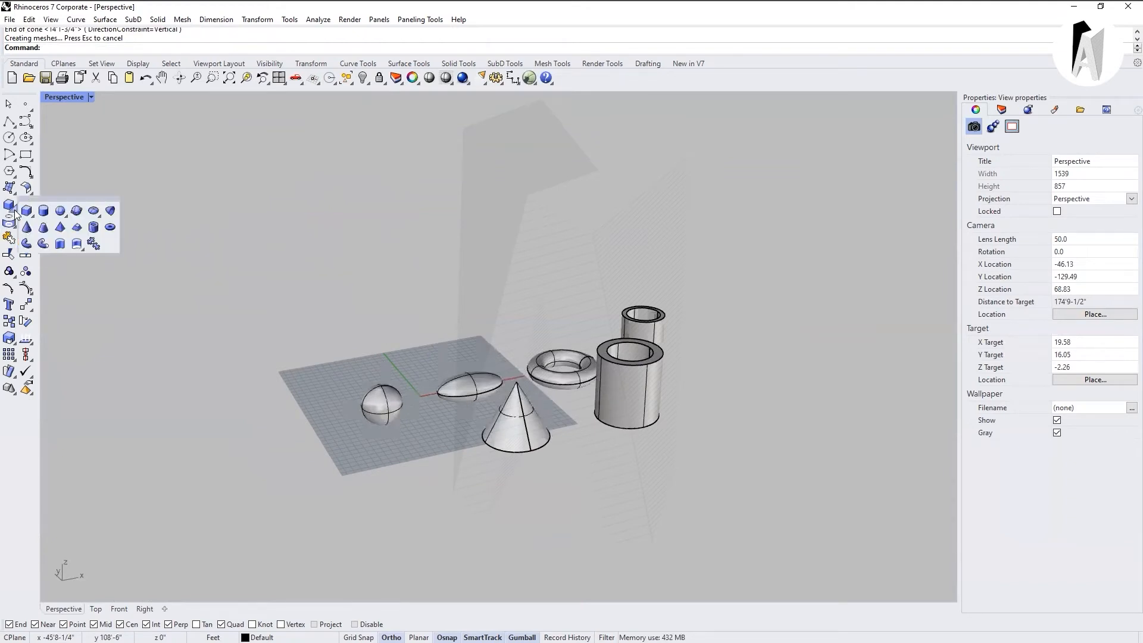
{"action": "left_click", "coordinate": [44, 233]}
{"action": "scroll", "coordinate": [488, 518], "scroll_direction": "down", "scroll_amount": 6}
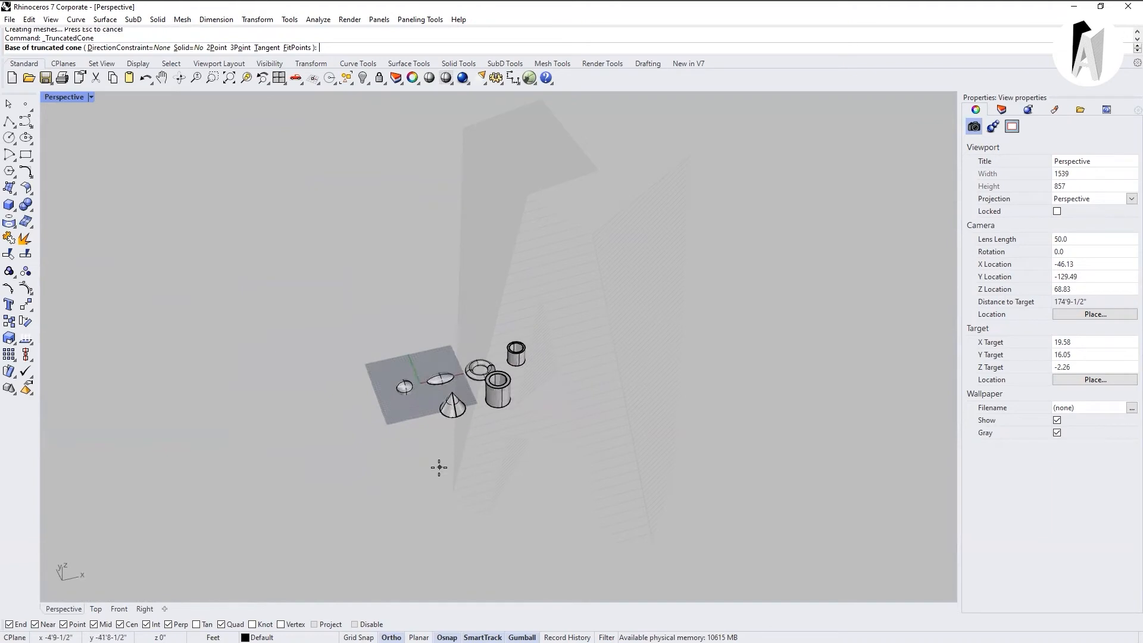
{"action": "scroll", "coordinate": [441, 464], "scroll_direction": "up", "scroll_amount": 4}
{"action": "scroll", "coordinate": [428, 401], "scroll_direction": "up", "scroll_amount": 2}
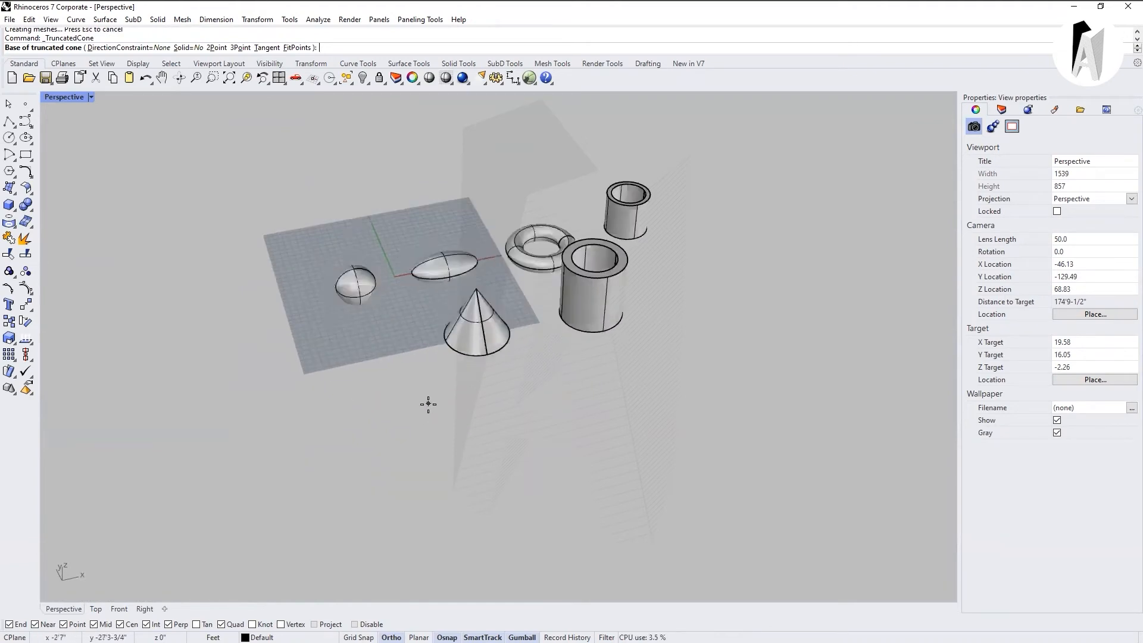
{"action": "left_click", "coordinate": [415, 416]}
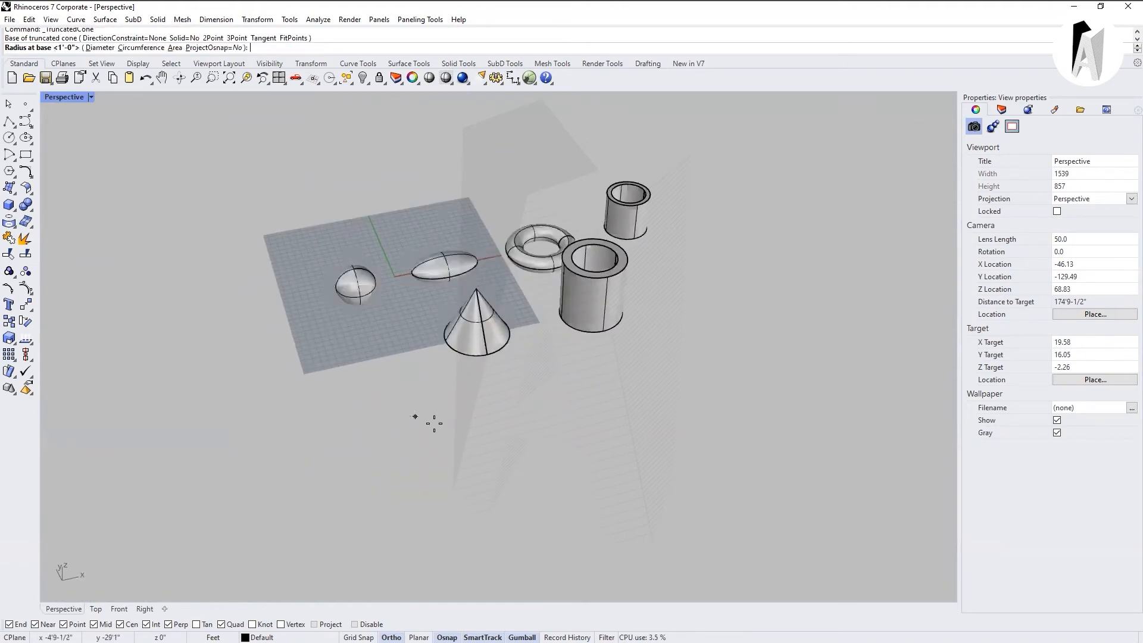
{"action": "left_click", "coordinate": [476, 431]}
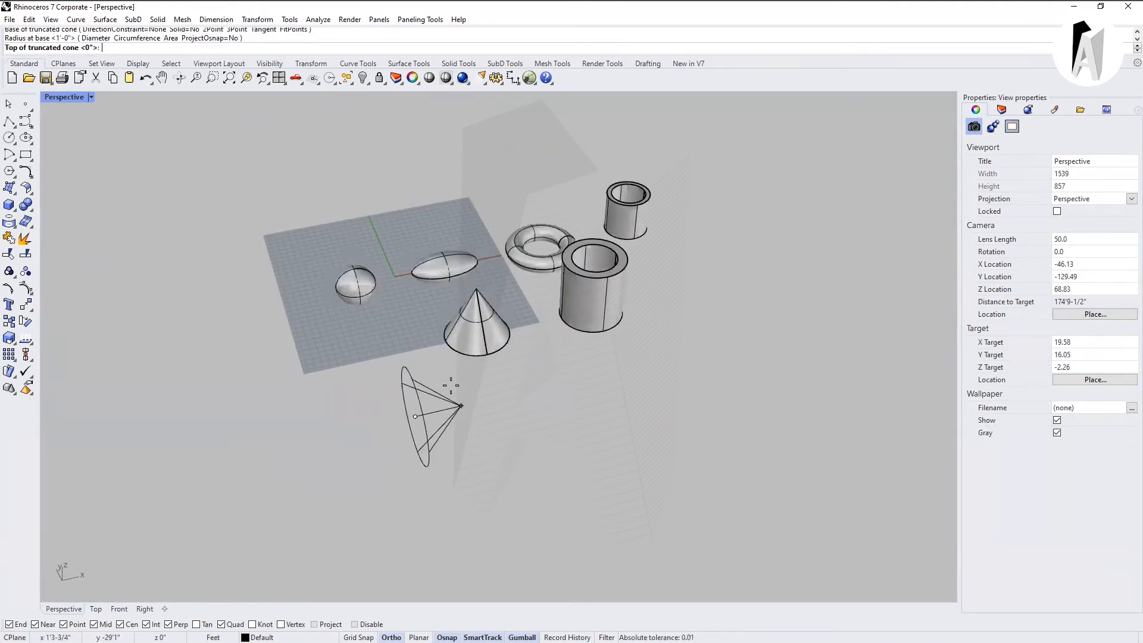
{"action": "left_click", "coordinate": [386, 341]}
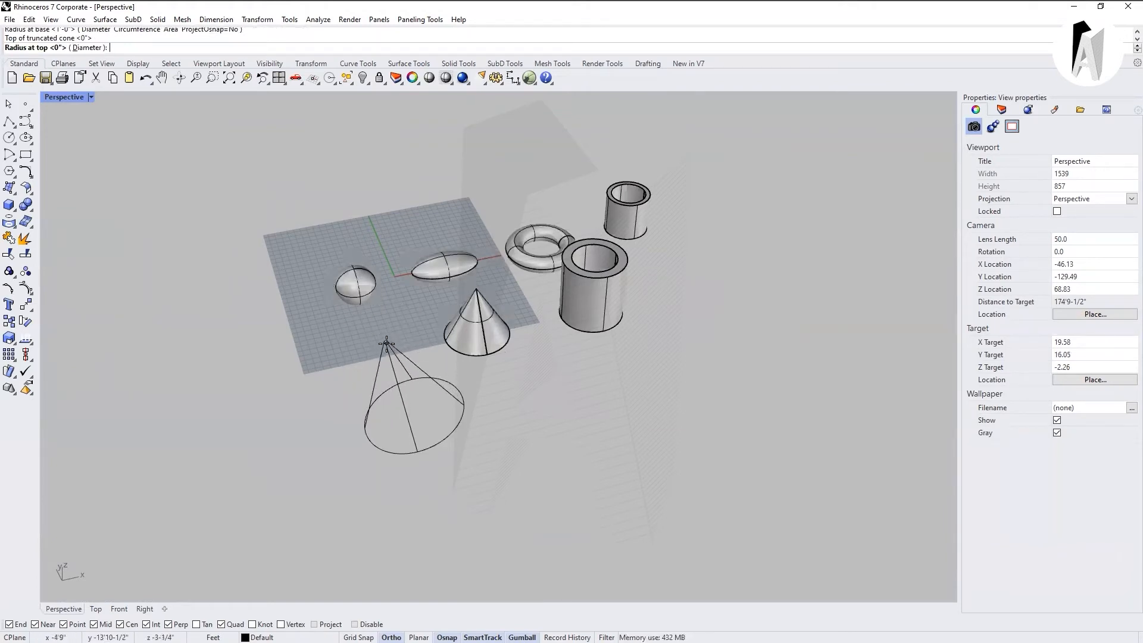
{"action": "left_click", "coordinate": [393, 366]}
{"action": "right_click_drag", "start_coordinate": [393, 367], "coordinate": [348, 333]}
{"action": "left_click", "coordinate": [346, 312]}
Select the truncated cone and delete it
{"action": "right_click_drag", "start_coordinate": [407, 390], "coordinate": [544, 393]}
{"action": "left_click_drag", "start_coordinate": [740, 496], "coordinate": [530, 372]}
{"action": "key", "text": "Delete"}
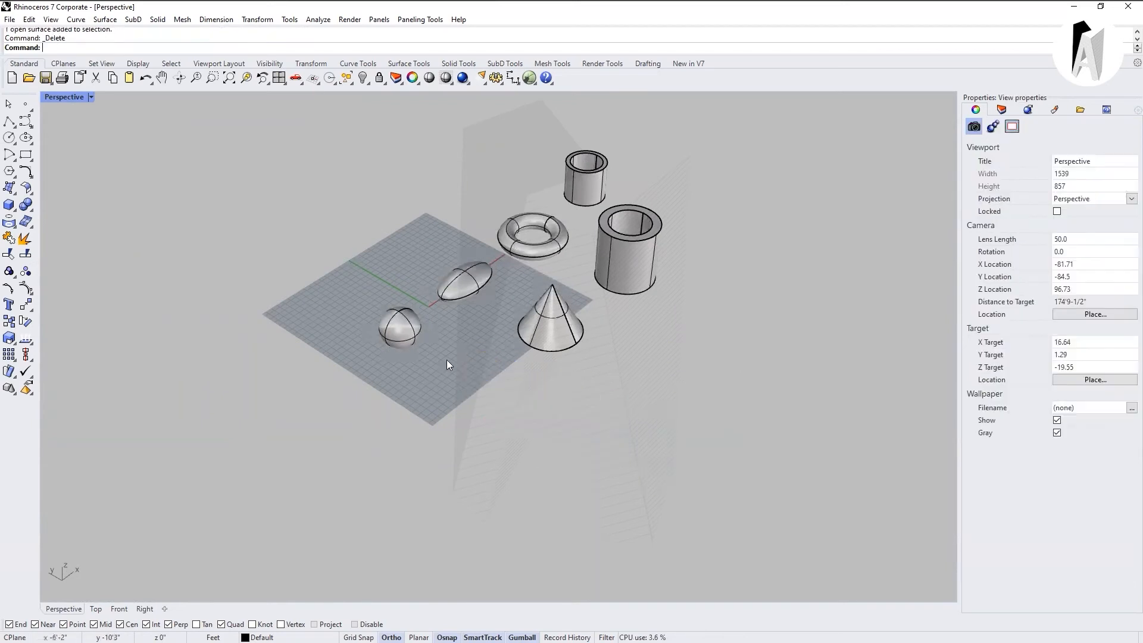
{"action": "left_click", "coordinate": [14, 213]}
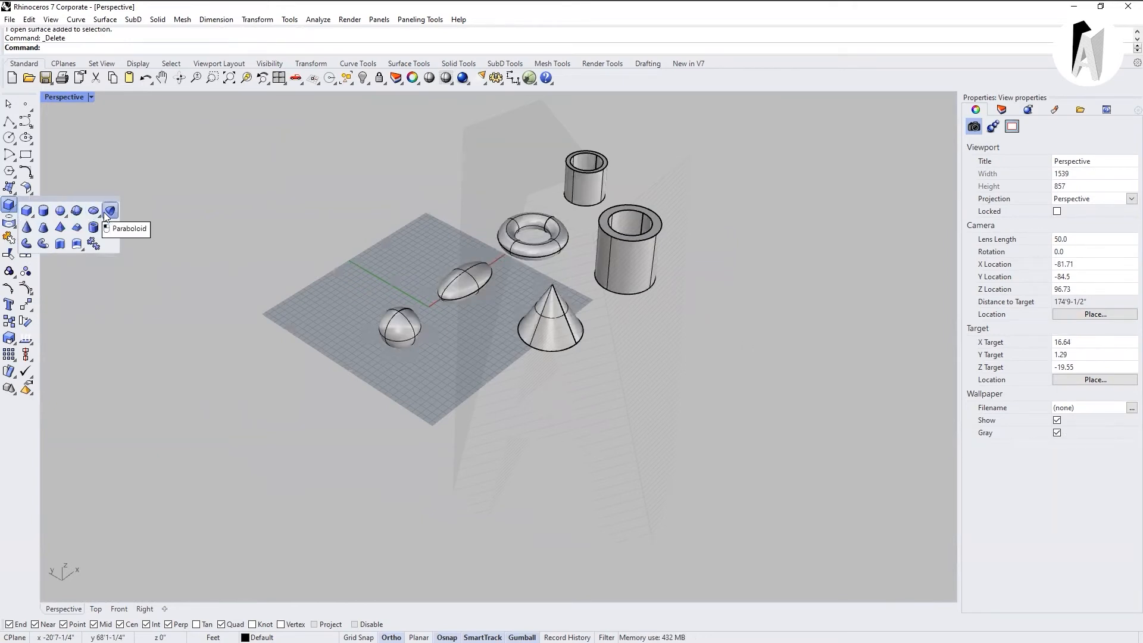
{"action": "scroll", "coordinate": [397, 311], "scroll_direction": "up", "scroll_amount": 4}
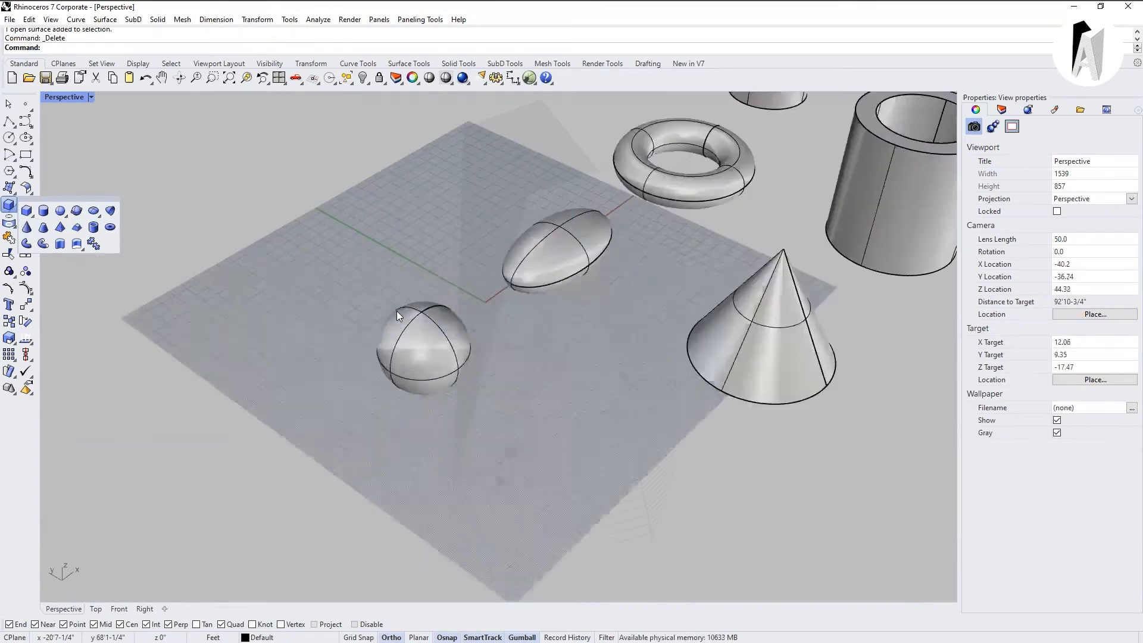
{"action": "scroll", "coordinate": [397, 311], "scroll_direction": "down", "scroll_amount": 6}
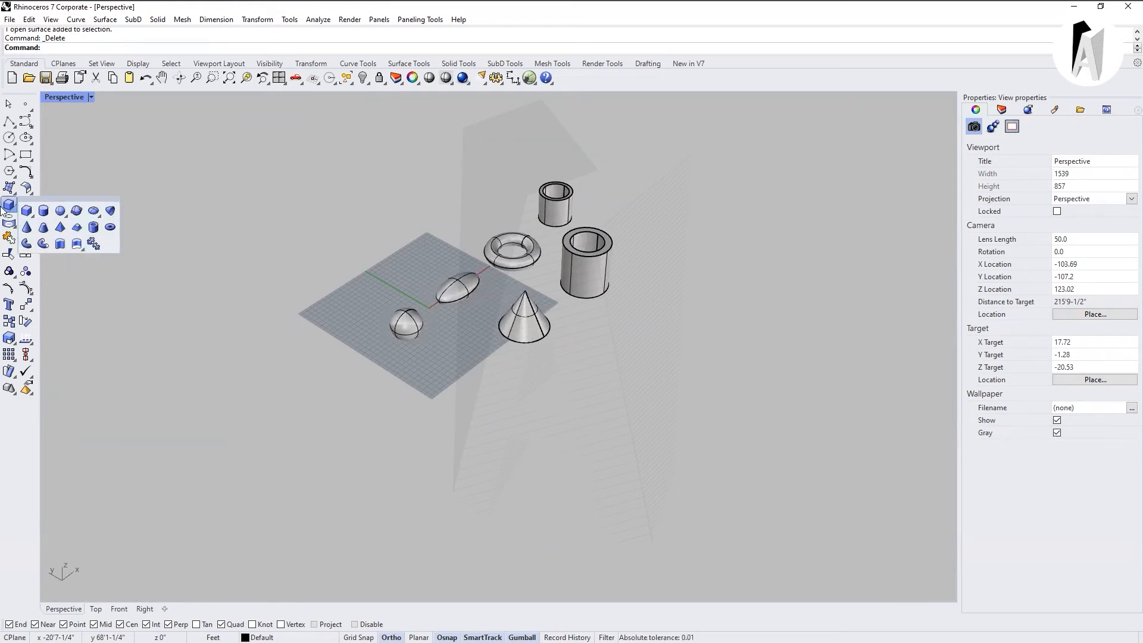
{"action": "left_click", "coordinate": [24, 240]}
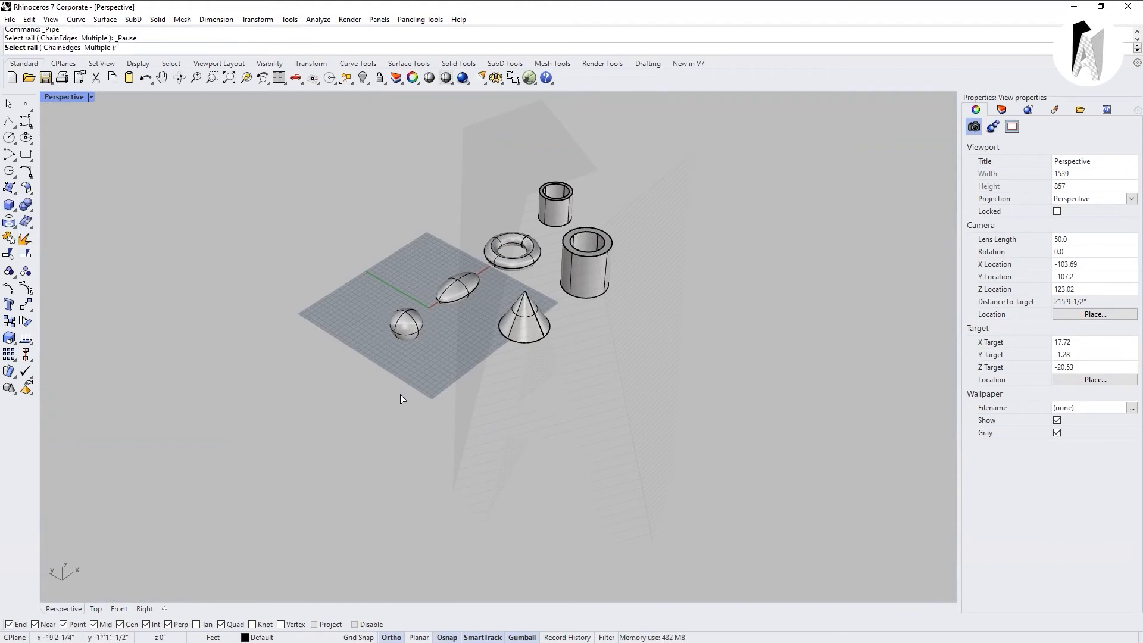
{"action": "key", "text": "Escape"}
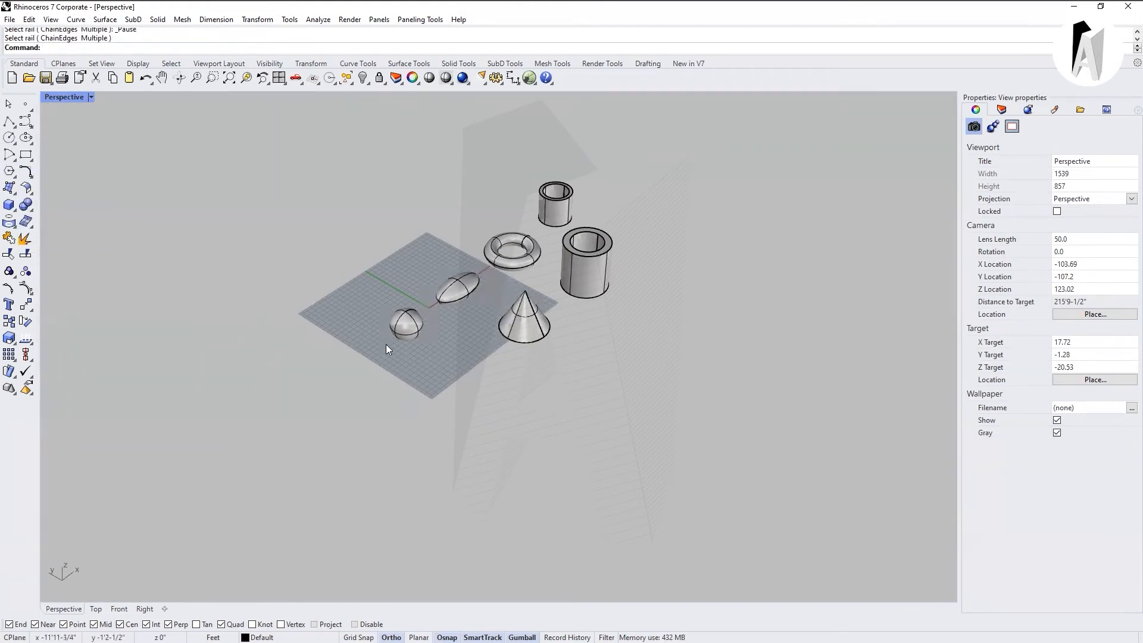
Create a vertical inscribed pyramid with 4 sides in the empty space in front of the cone and tubes
{"action": "scroll", "coordinate": [576, 254], "scroll_direction": "up", "scroll_amount": 10}
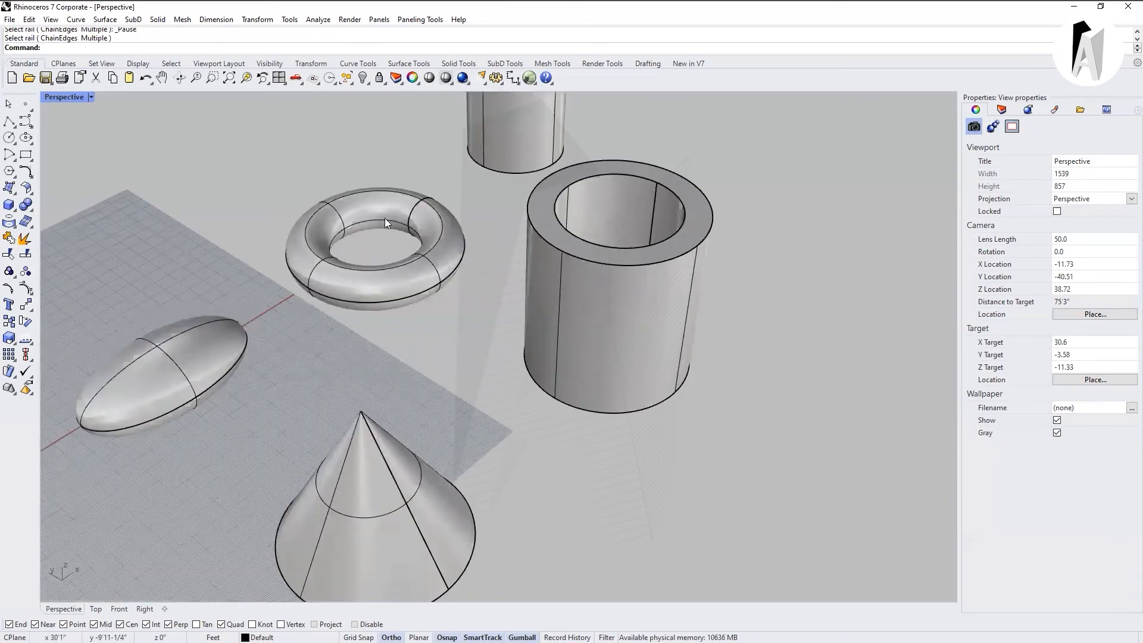
{"action": "left_click", "coordinate": [11, 206]}
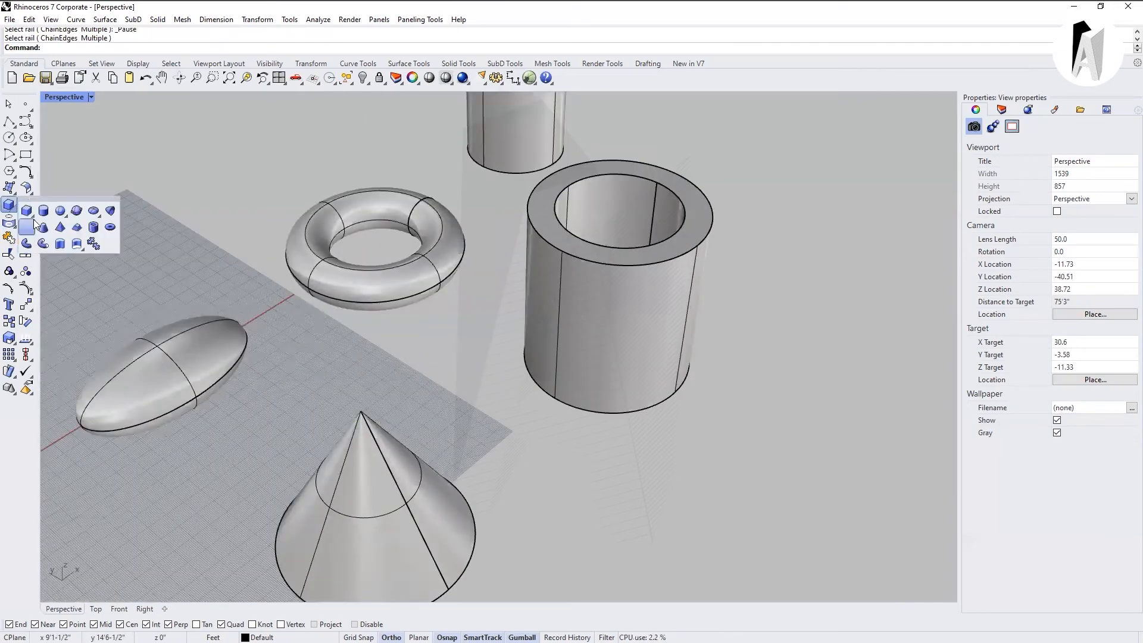
{"action": "left_click", "coordinate": [60, 227]}
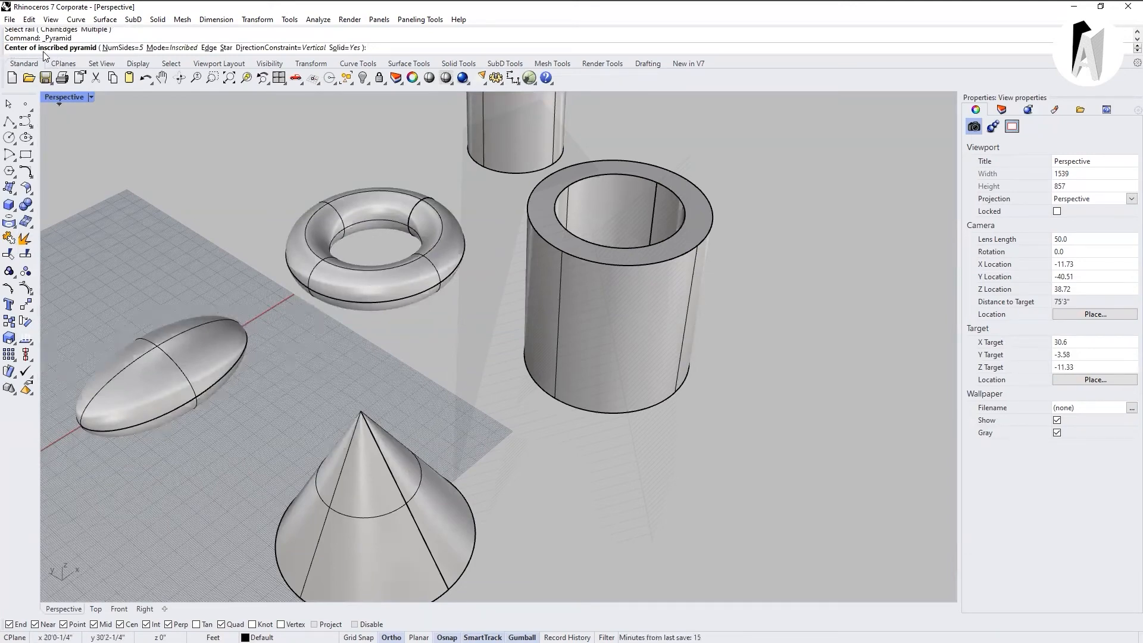
{"action": "scroll", "coordinate": [476, 197], "scroll_direction": "down", "scroll_amount": 5}
{"action": "left_click", "coordinate": [616, 430]}
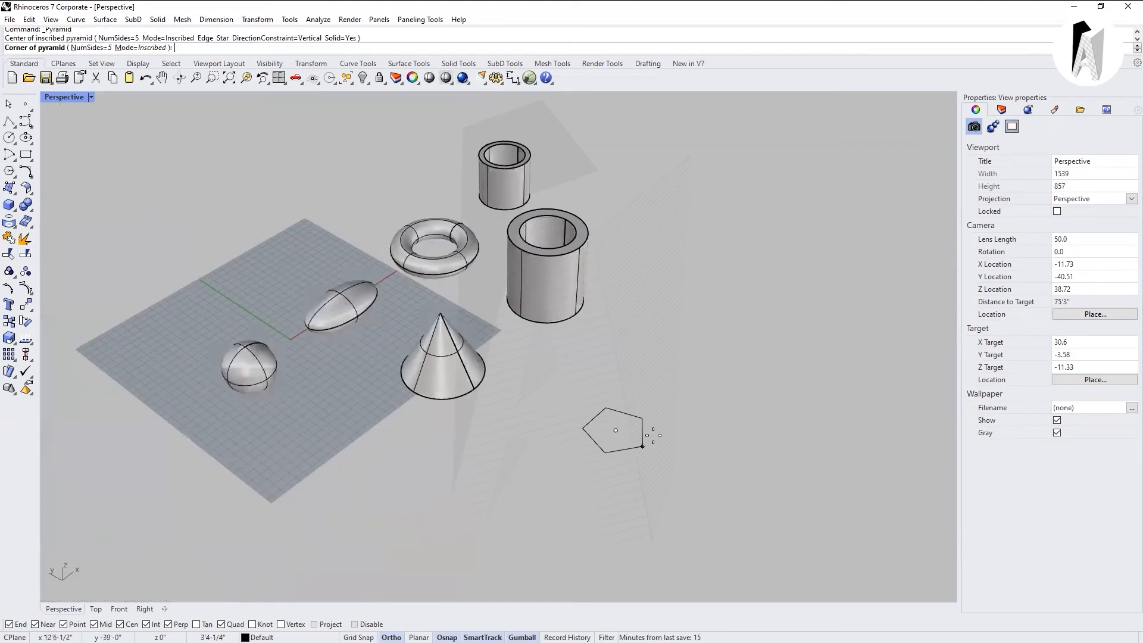
{"action": "left_click", "coordinate": [91, 48]}
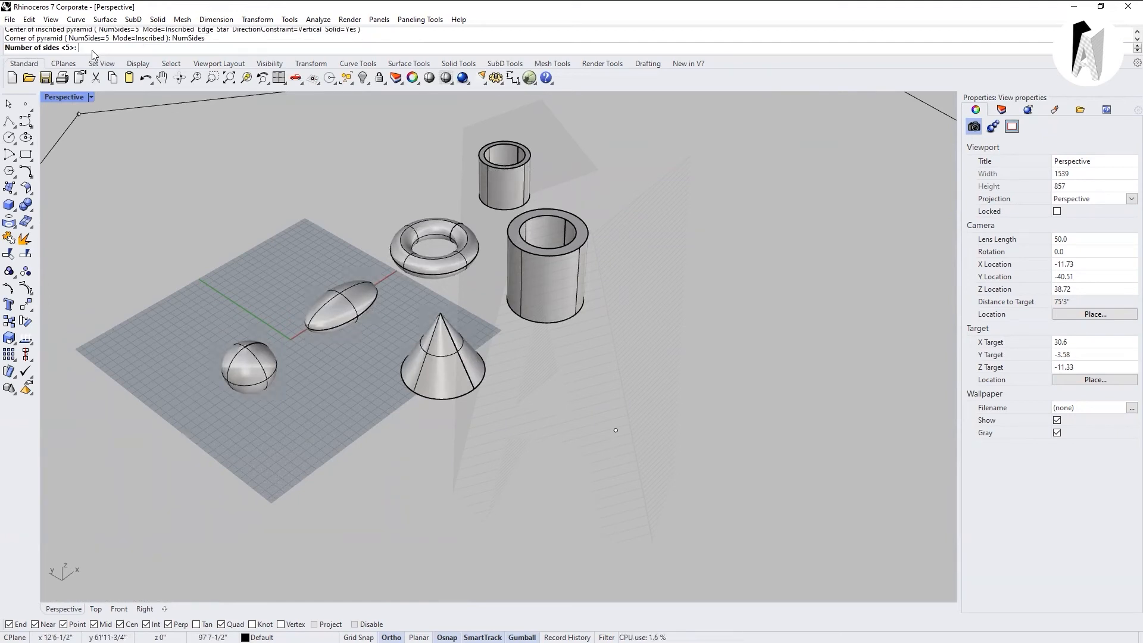
{"action": "type", "text": "4"}
{"action": "key", "text": "Return"}
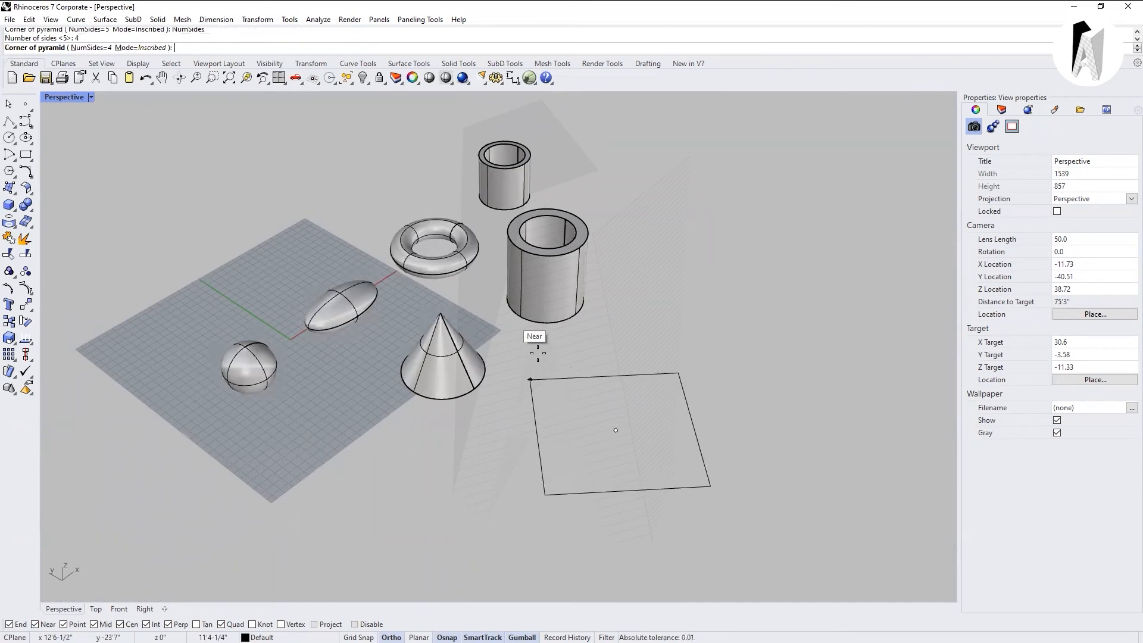
{"action": "left_click", "coordinate": [572, 404]}
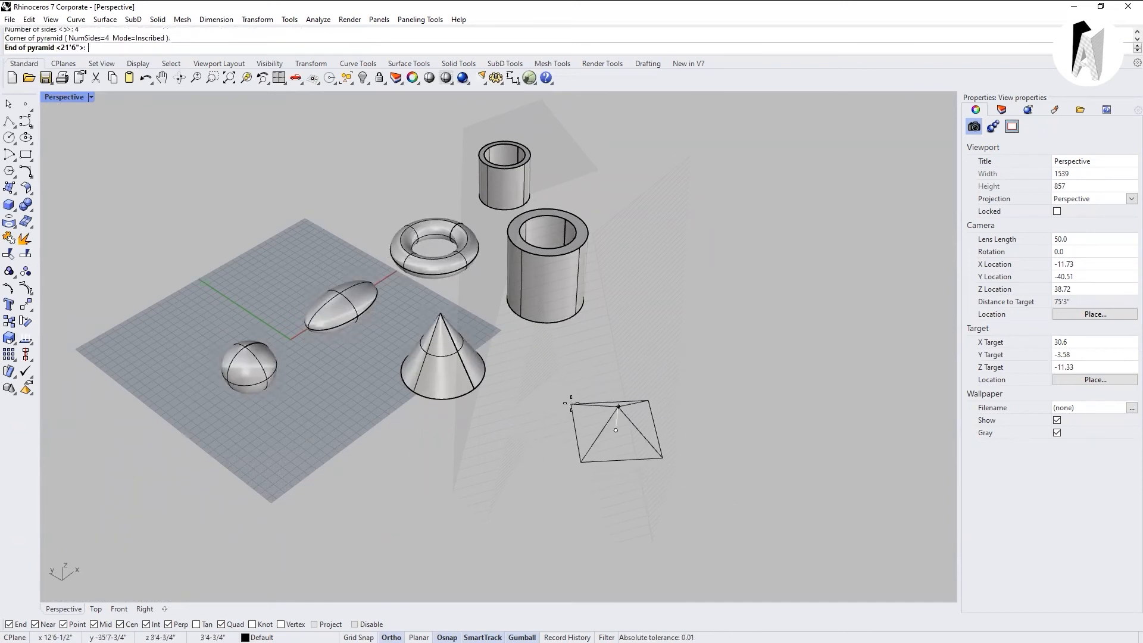
{"action": "left_click", "coordinate": [626, 337]}
{"action": "mouse_move", "coordinate": [638, 348]}
{"action": "right_mouse_down"}
{"action": "mouse_move", "coordinate": [554, 368]}
{"action": "mouse_move", "coordinate": [694, 375]}
{"action": "right_mouse_up"}
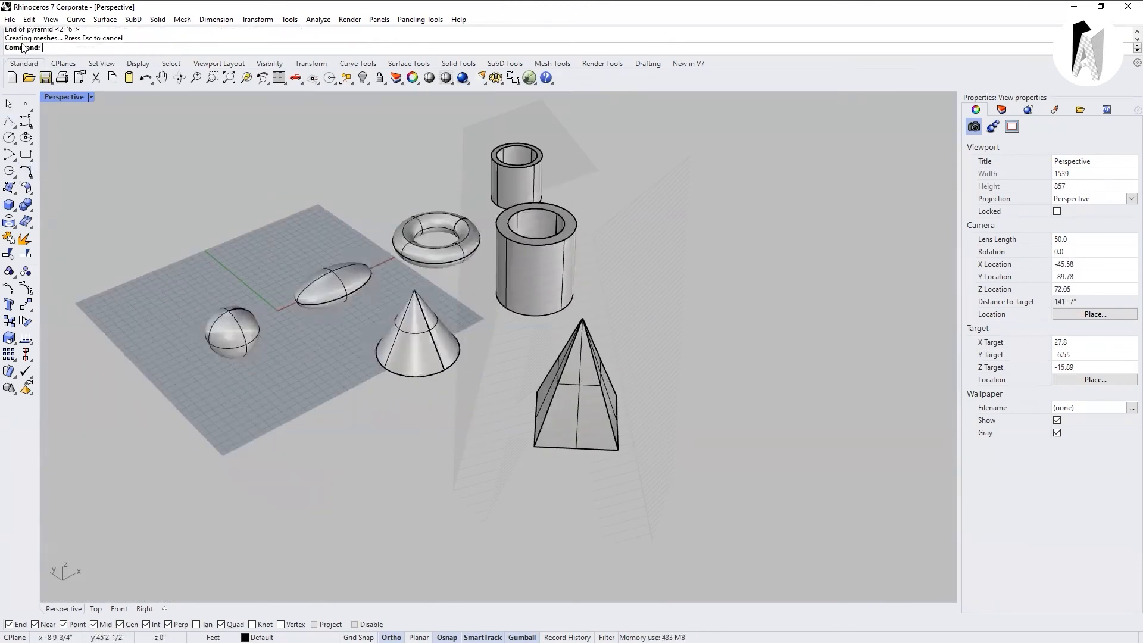
{"action": "left_click", "coordinate": [12, 207]}
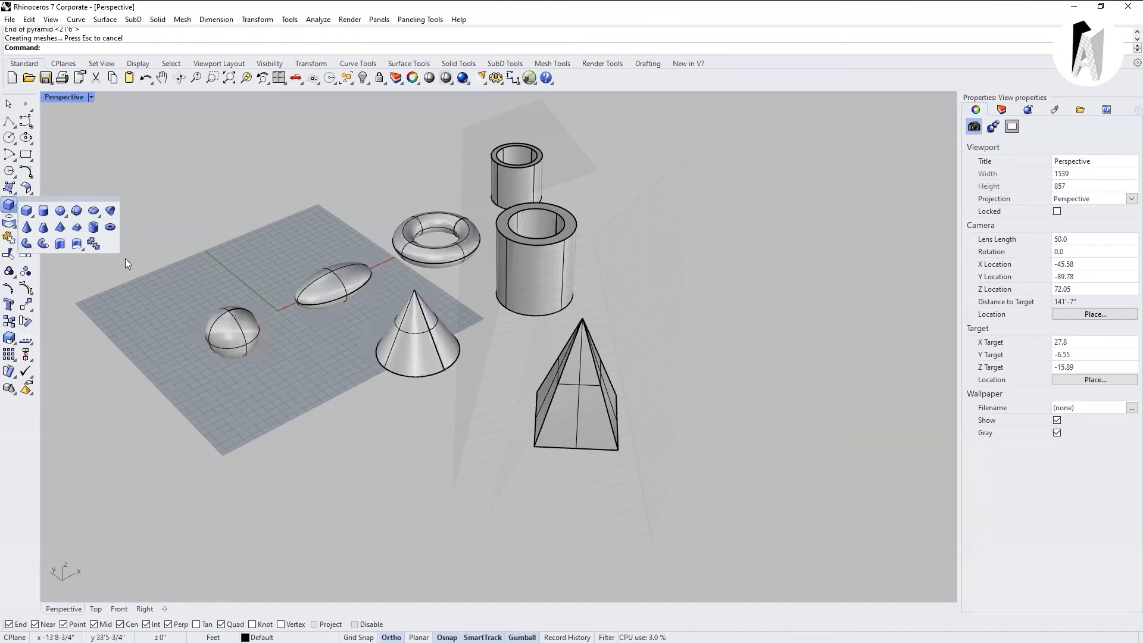
{"action": "left_click", "coordinate": [156, 20]}
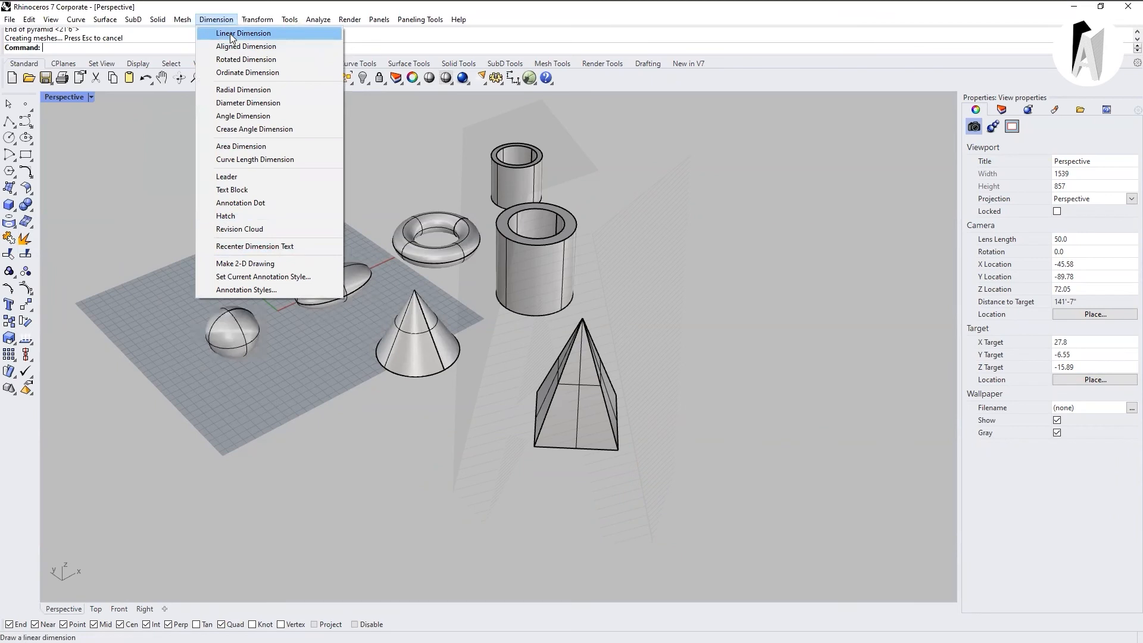
{"action": "mouse_move", "coordinate": [153, 23]}
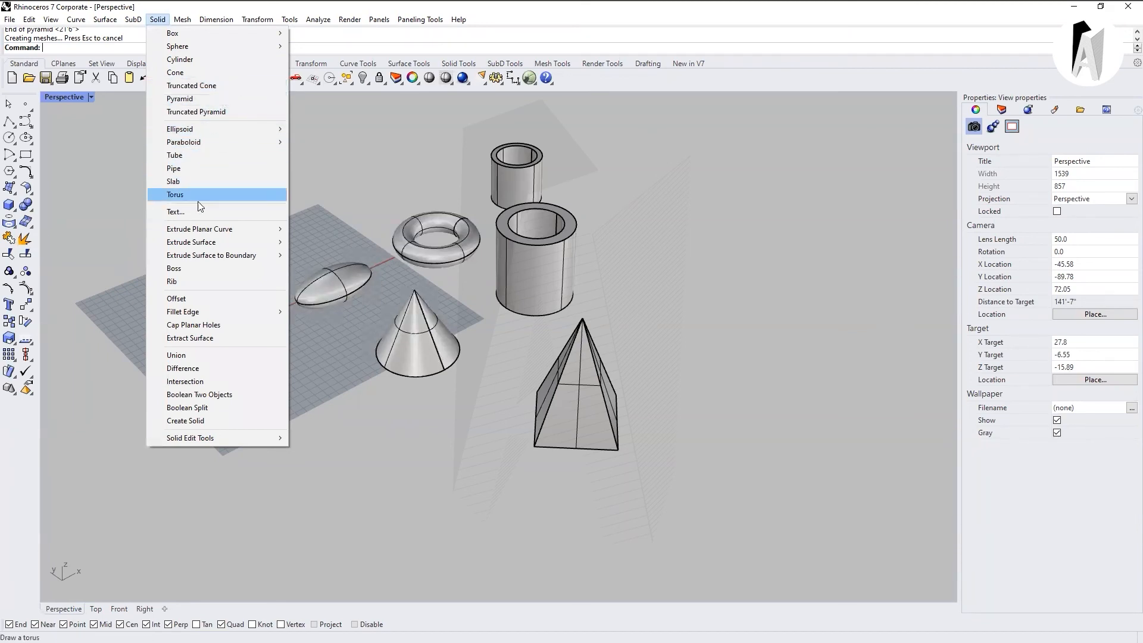
{"action": "left_click", "coordinate": [737, 351]}
Select all the solid primitives in the scene and delete them
{"action": "scroll", "coordinate": [320, 381], "scroll_direction": "down", "scroll_amount": 6}
{"action": "right_click_drag", "start_coordinate": [390, 339], "coordinate": [434, 338]}
{"action": "scroll", "coordinate": [579, 442], "scroll_direction": "up", "scroll_amount": 2}
{"action": "left_click_drag", "start_coordinate": [636, 474], "coordinate": [174, 207]}
{"action": "key", "text": "Delete"}
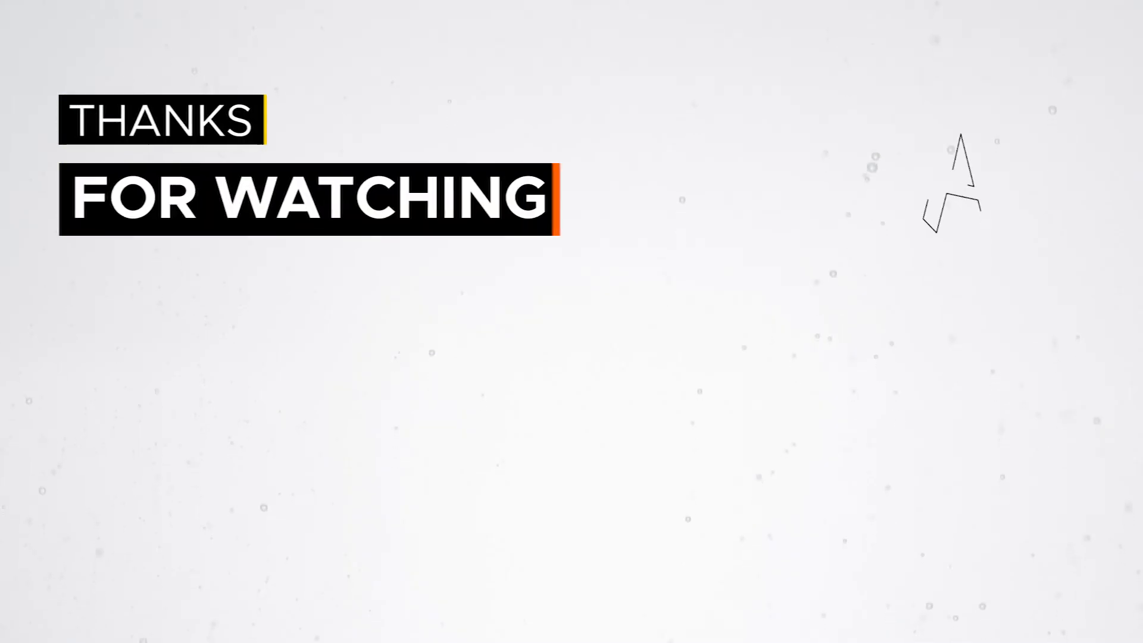